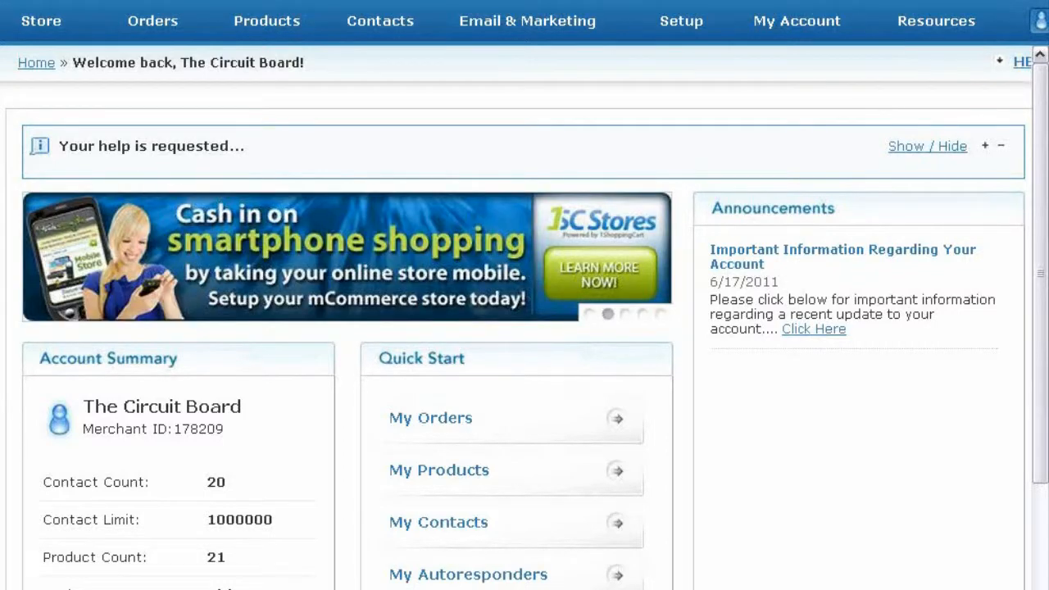
Step: Go to My Account > Access Management and review the account owner details and the empty Manage Users list
left_click(784, 24)
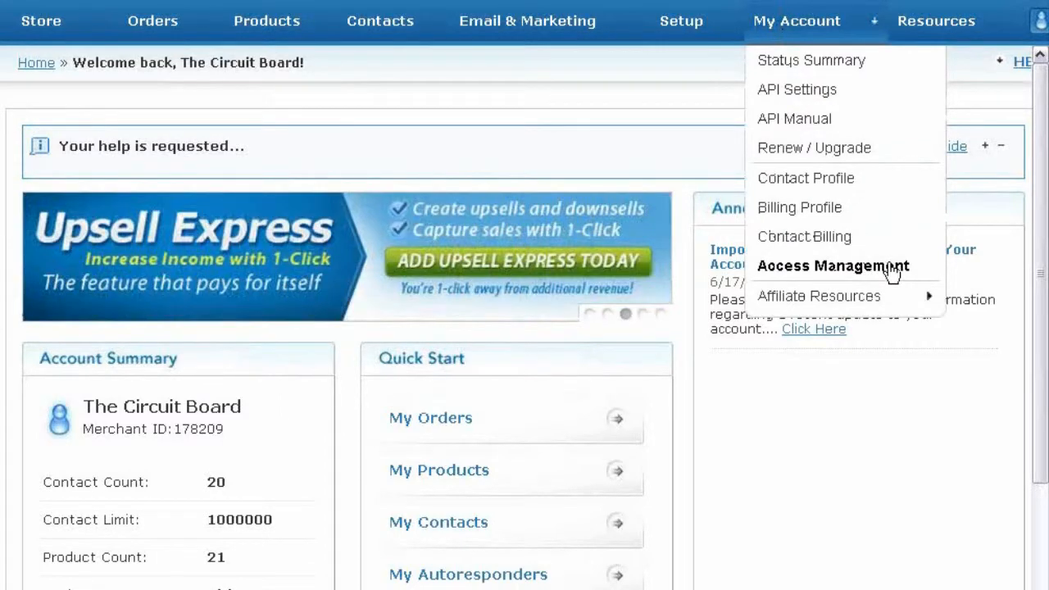
left_click(891, 273)
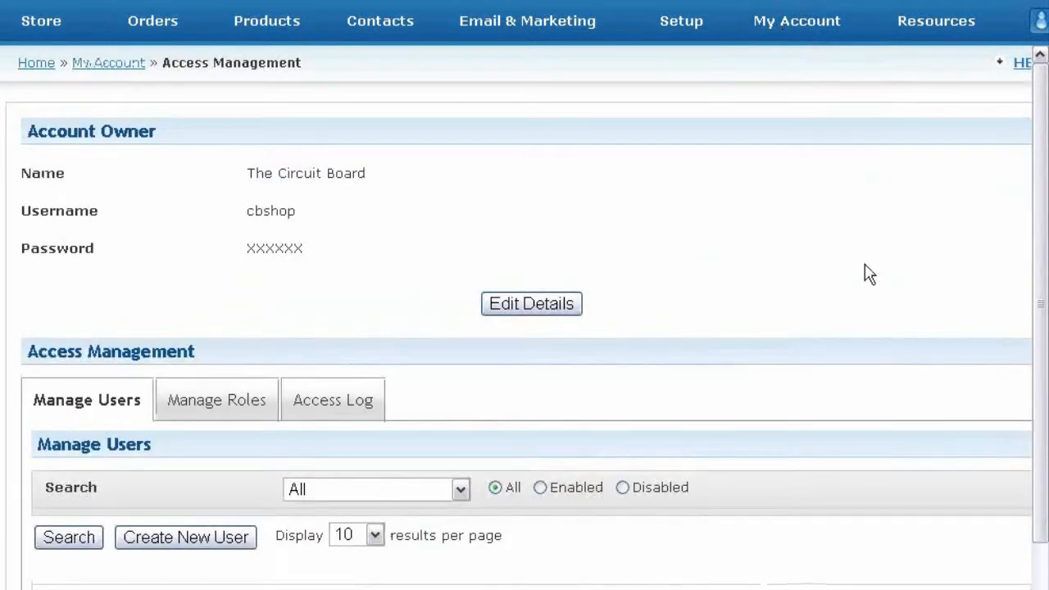
scroll(869, 275, "down", 1)
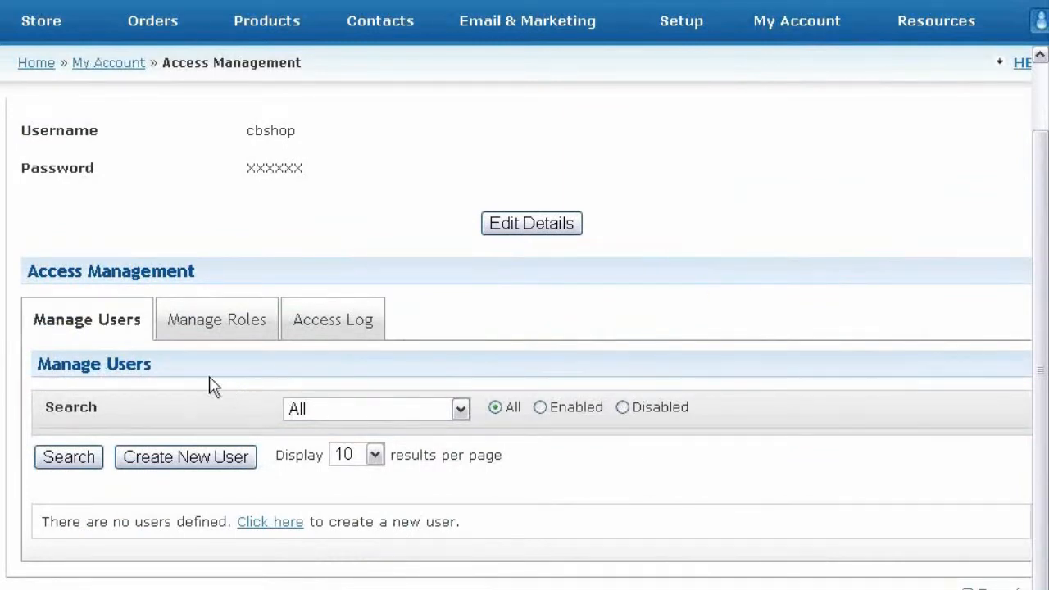
left_click(138, 326)
scroll(144, 332, "up", 1)
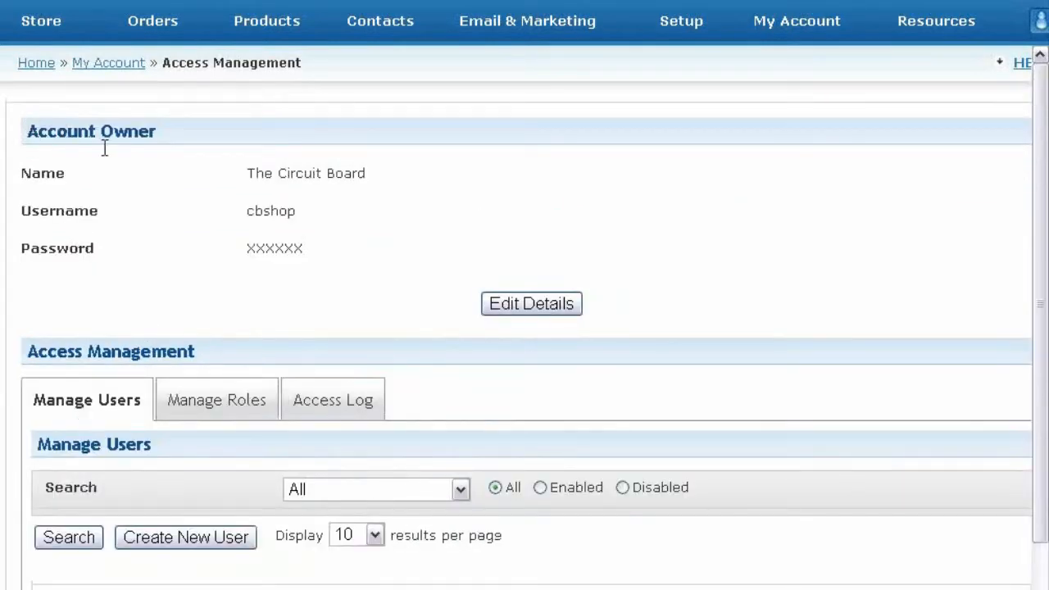
left_click_drag(104, 149, 648, 320)
left_click(648, 328)
scroll(197, 297, "down", 2)
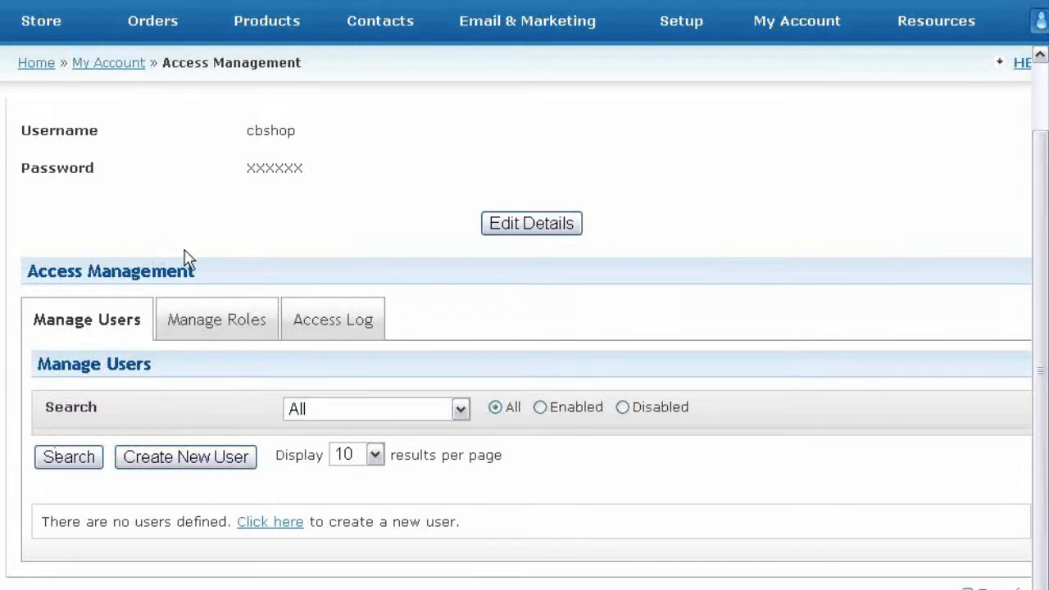
left_click(201, 328)
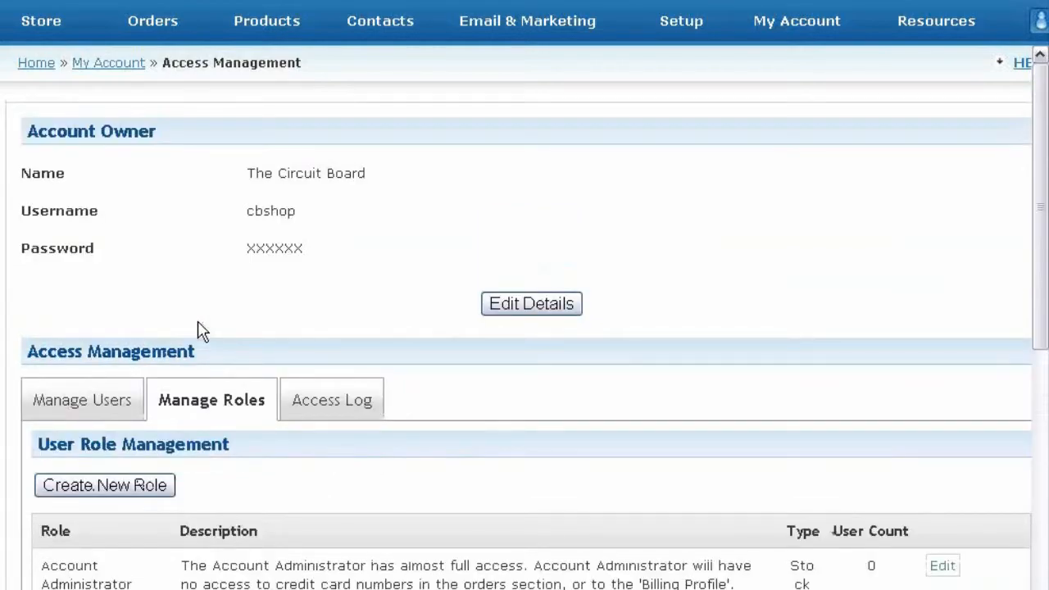
scroll(201, 330, "down", 5)
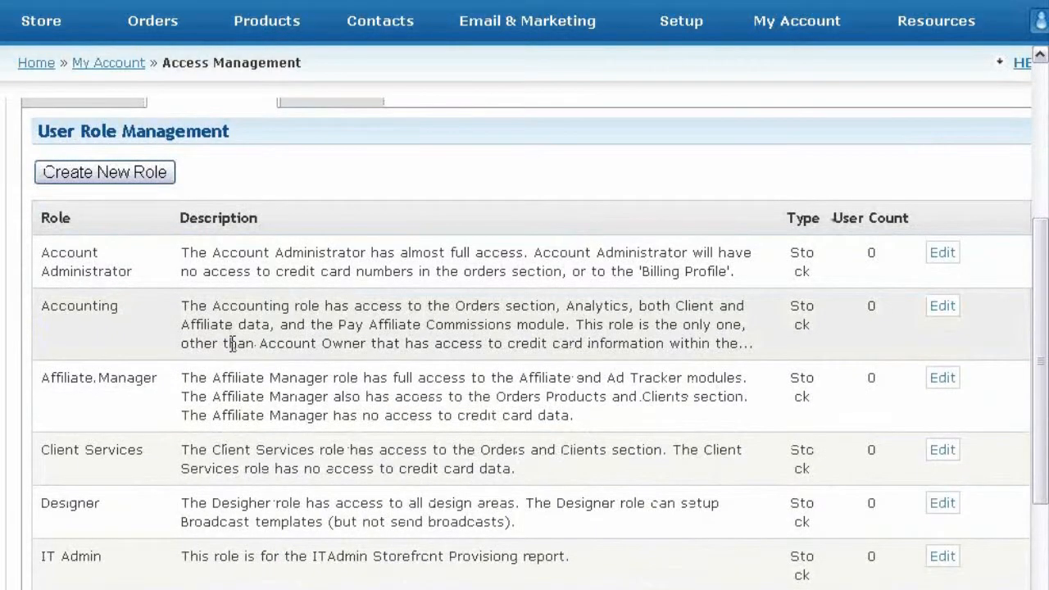
scroll(258, 299, "up", 1)
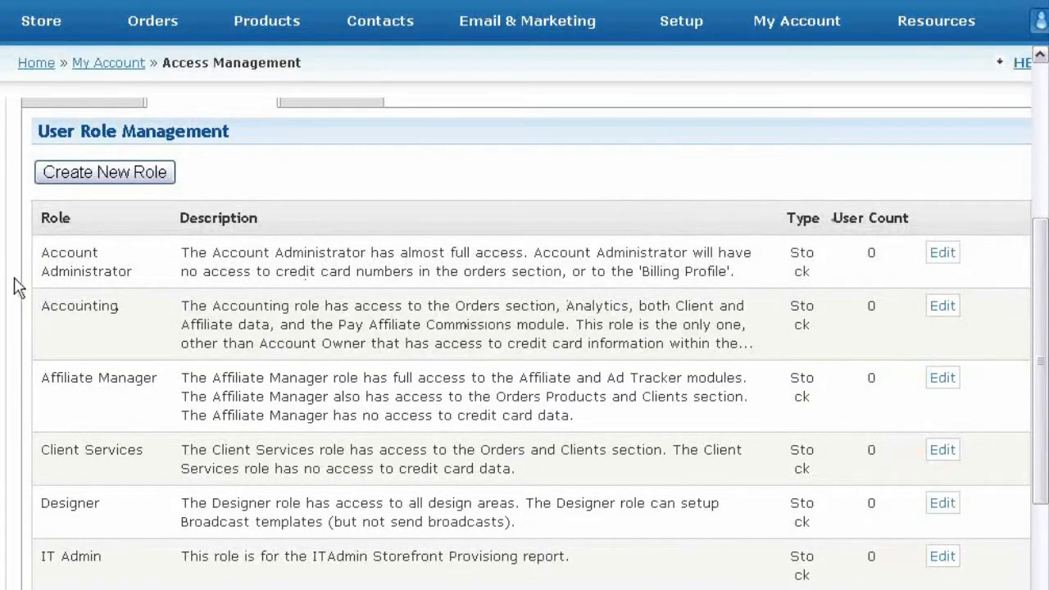
scroll(18, 280, "down", 2)
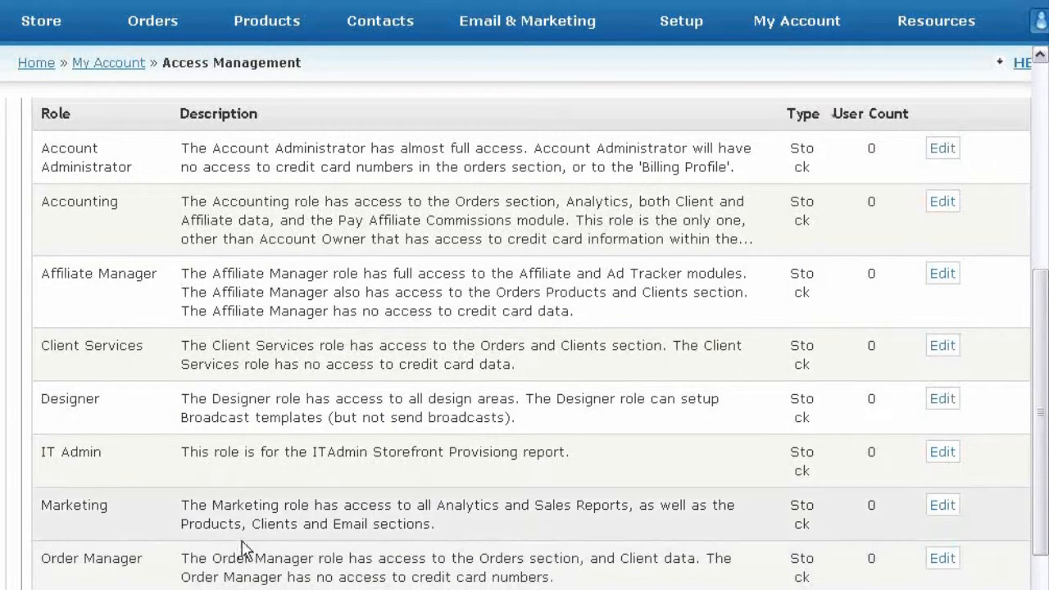
scroll(246, 549, "up", 3)
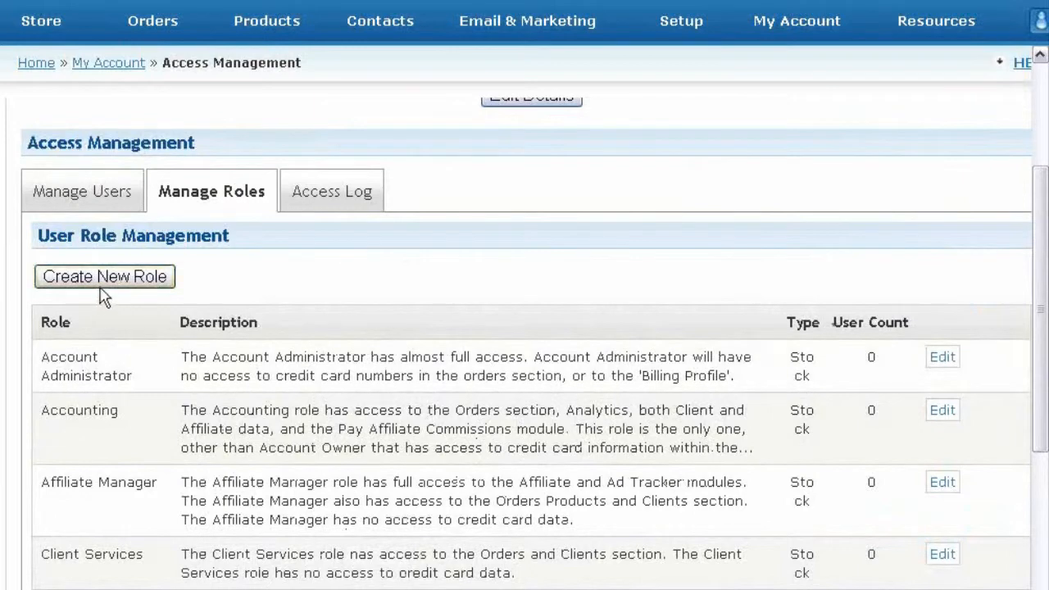
left_click(316, 197)
scroll(217, 312, "down", 2)
scroll(217, 311, "down", 2)
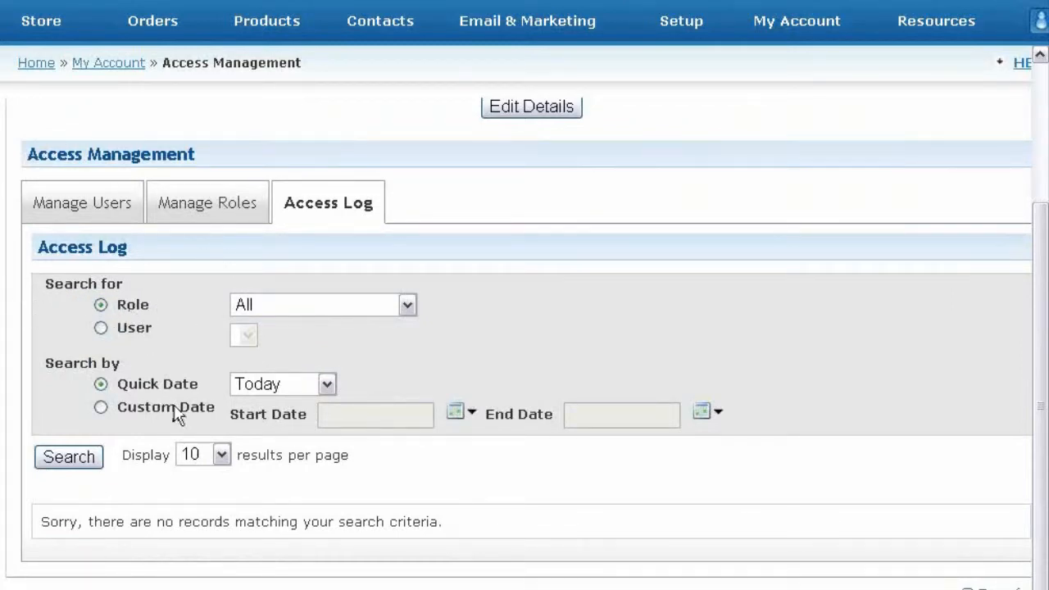
left_click(82, 212)
scroll(107, 307, "down", 1)
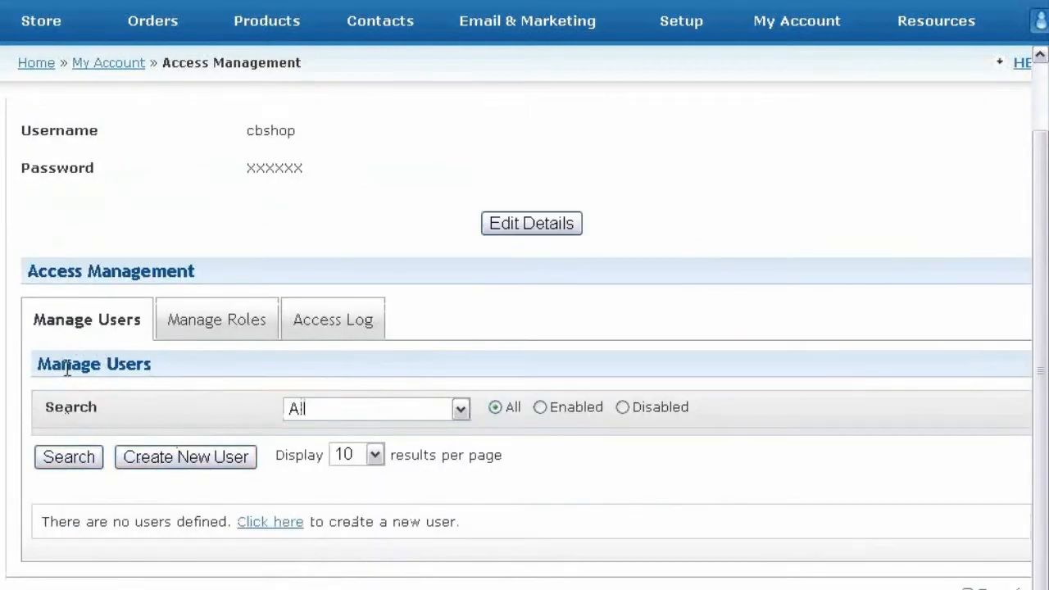
Step: Create a new user and enter their full name and the autocompleted e-mail address
left_click(160, 462)
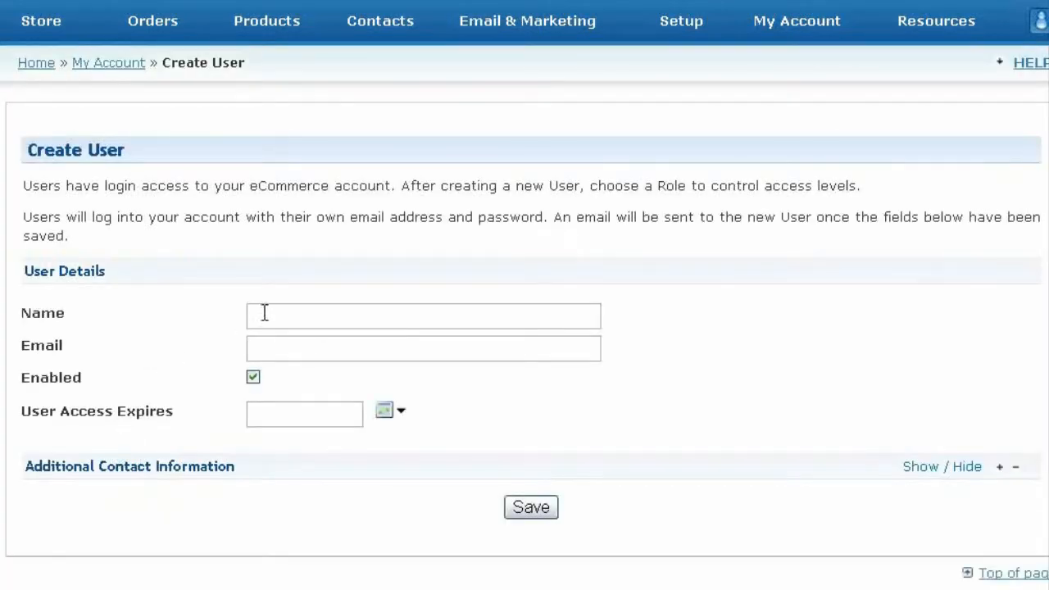
left_click(267, 312)
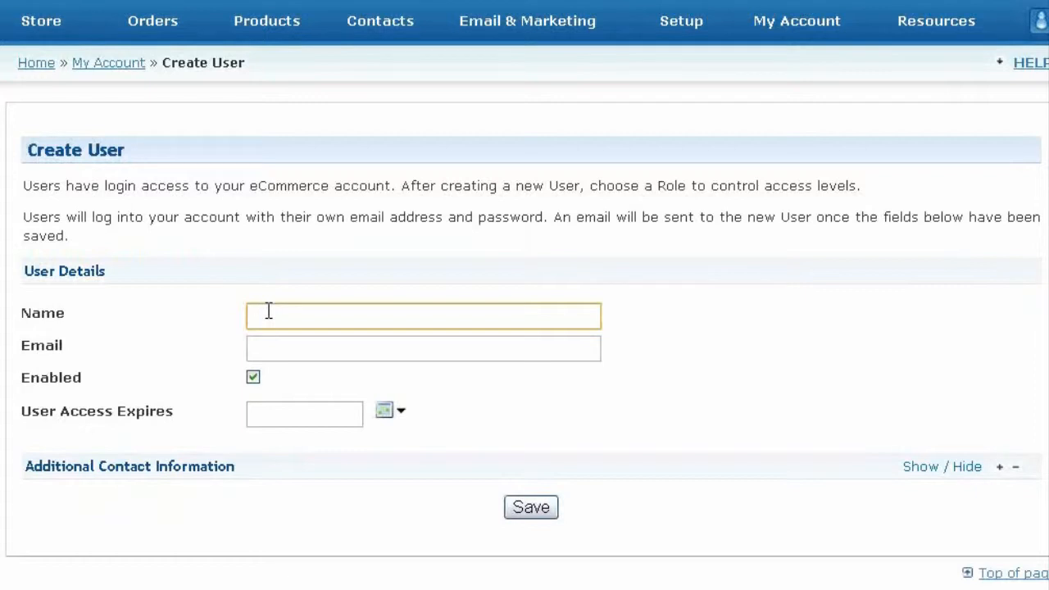
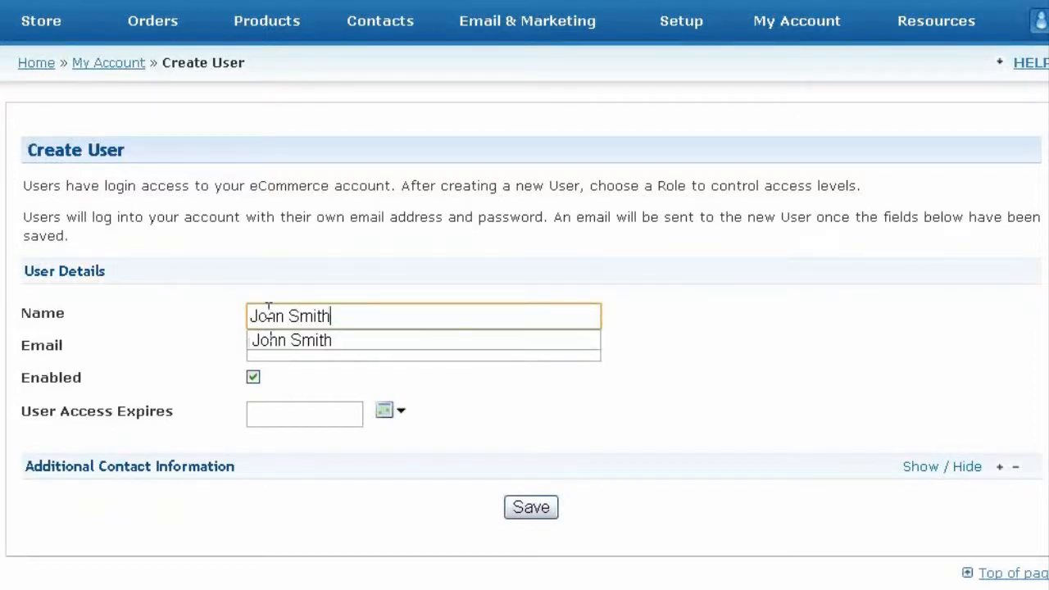
key("Tab")
type("j")
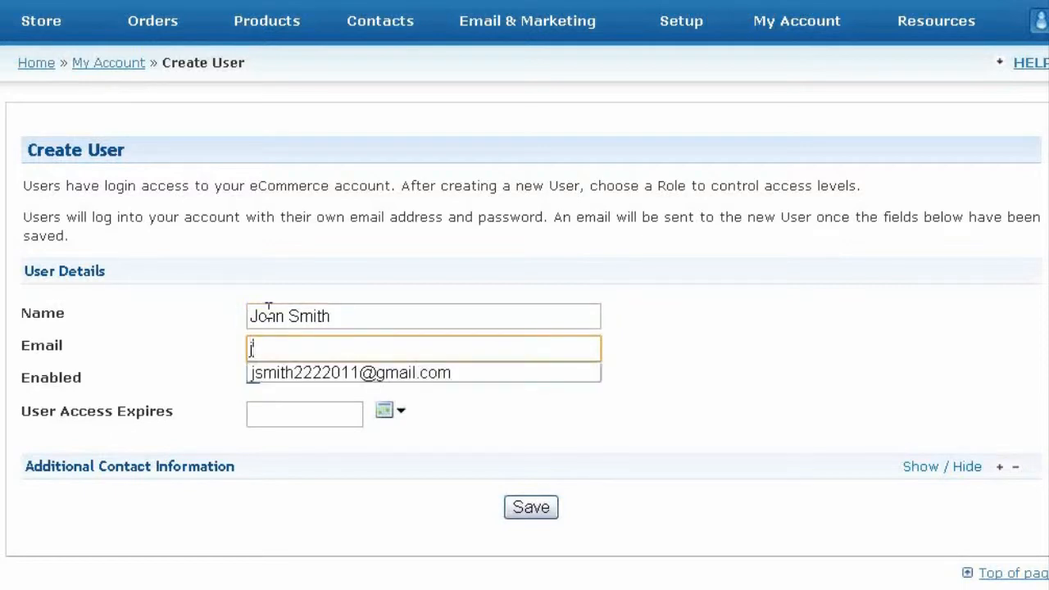
key("Down")
key("Return")
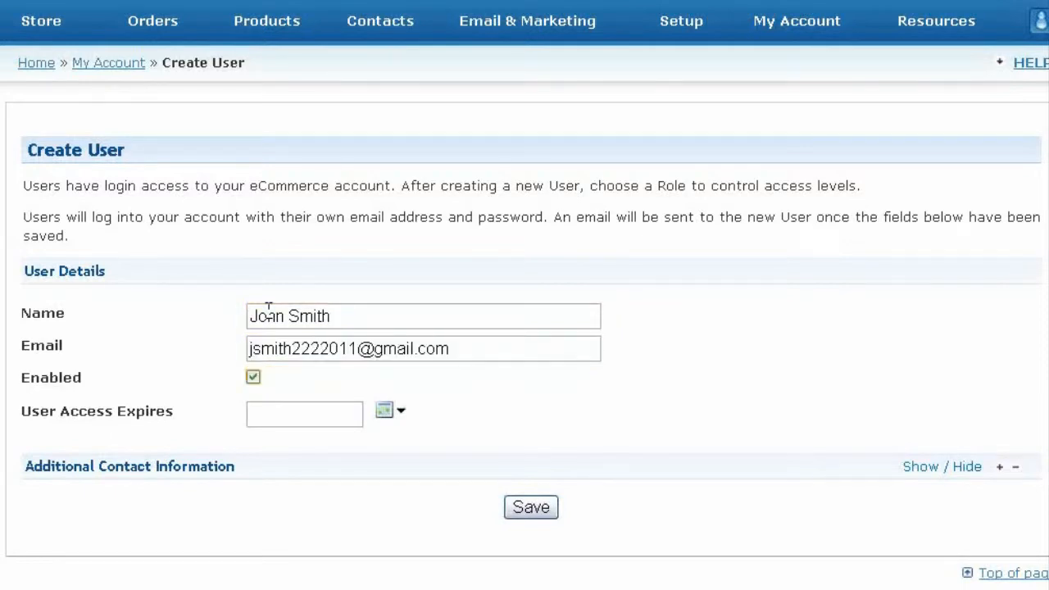
left_click(456, 349)
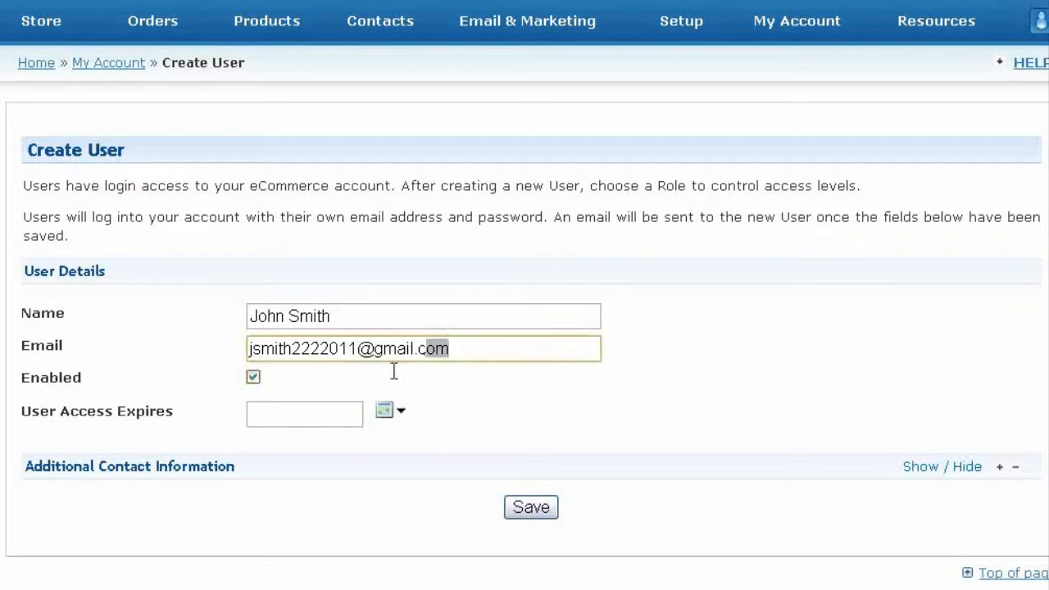
key("ctrl+a")
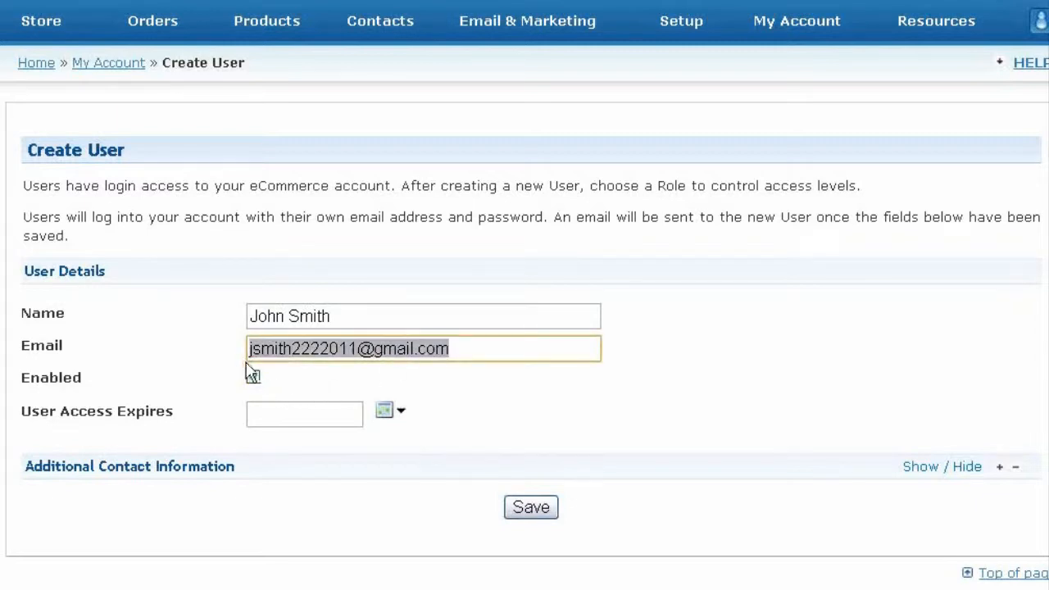
left_click(220, 375)
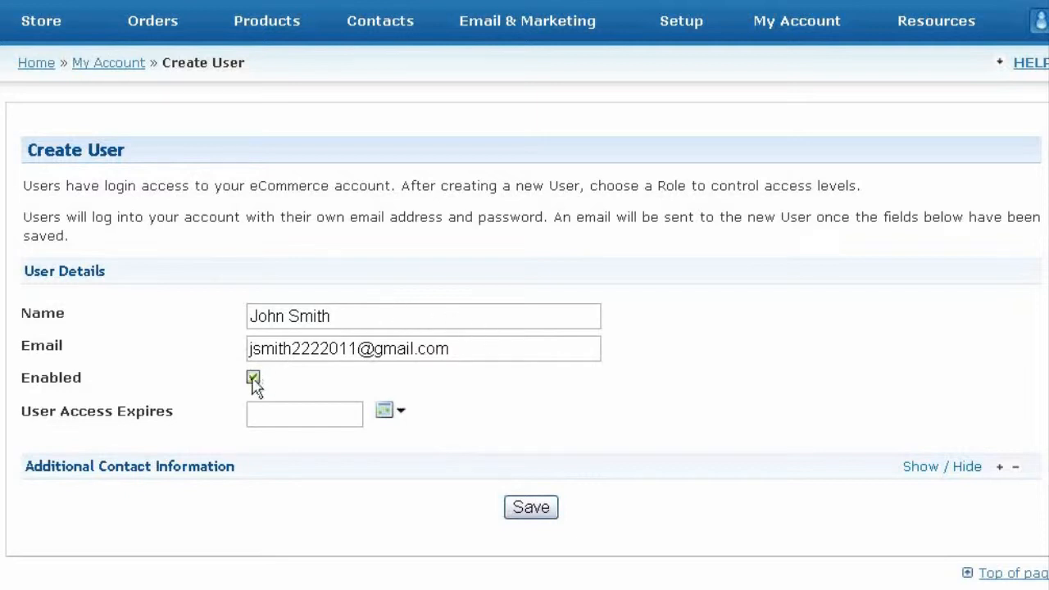
Step: Toggle the Enabled checkbox a few times, leaving the new account enabled
left_click(253, 378)
left_click(254, 378)
left_click(253, 379)
left_click(253, 379)
left_click(255, 378)
Step: Set the user's access expiry date to 07/20/2011 using the calendar
left_click(394, 413)
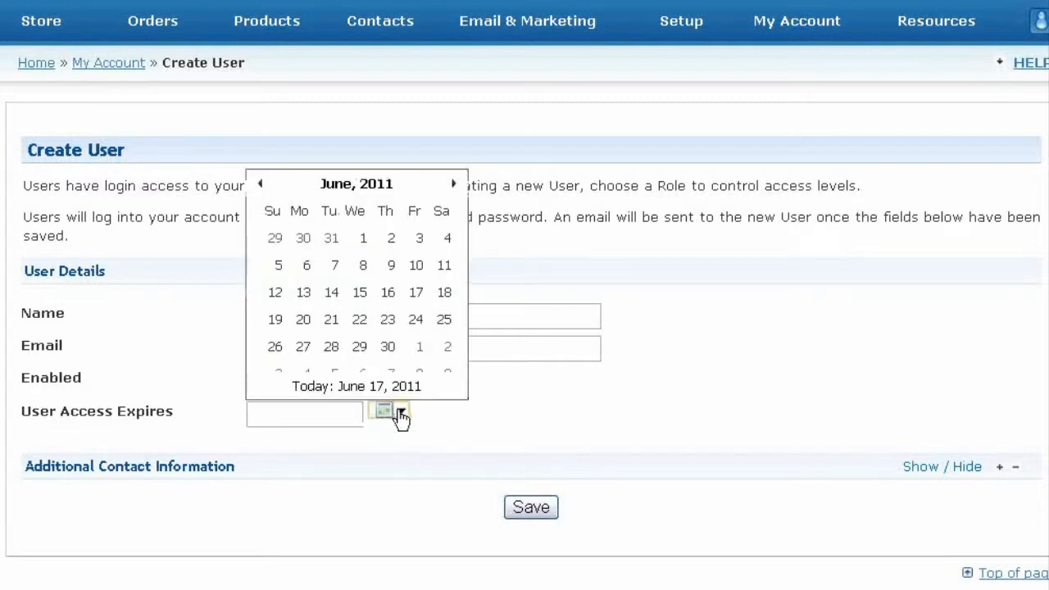
left_click(505, 407)
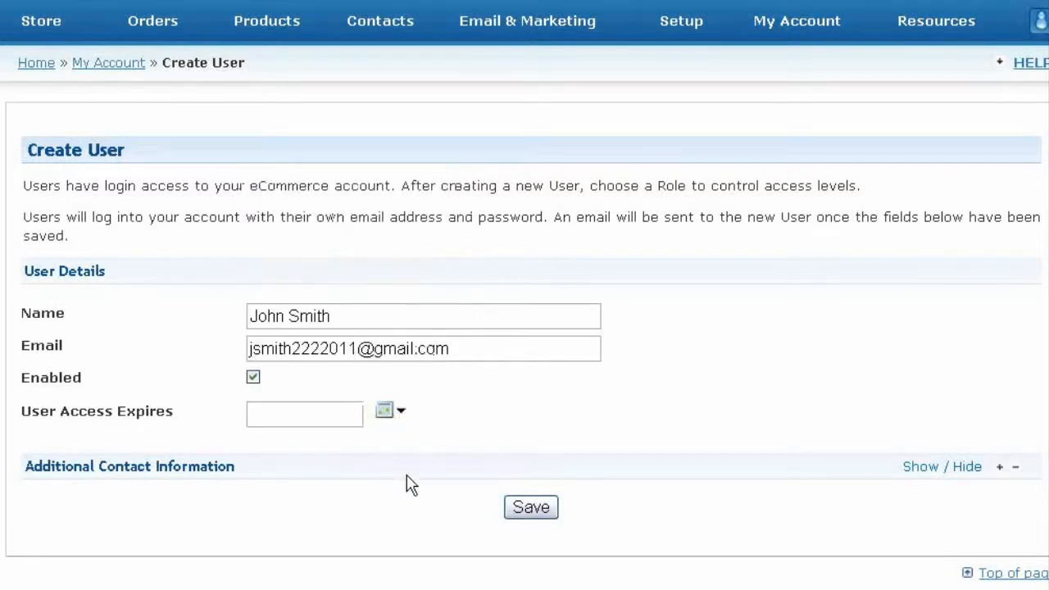
left_click(396, 418)
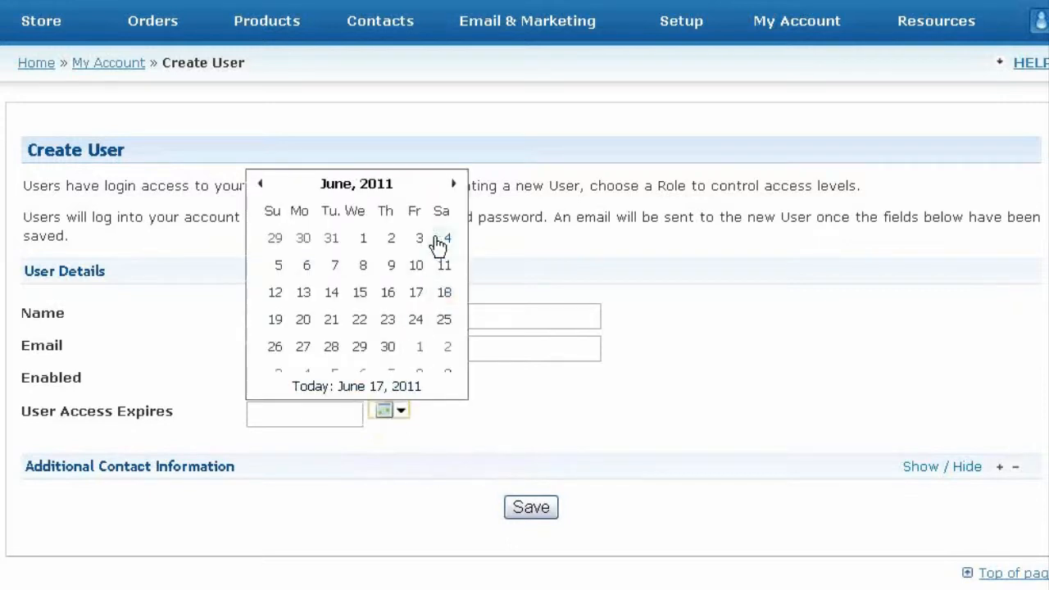
left_click(455, 188)
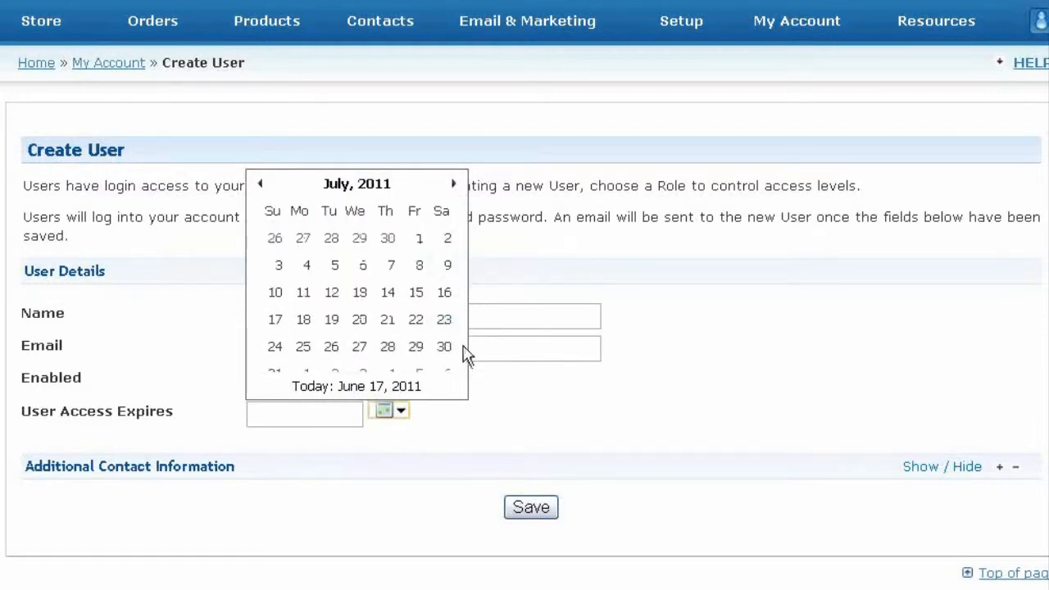
left_click(360, 322)
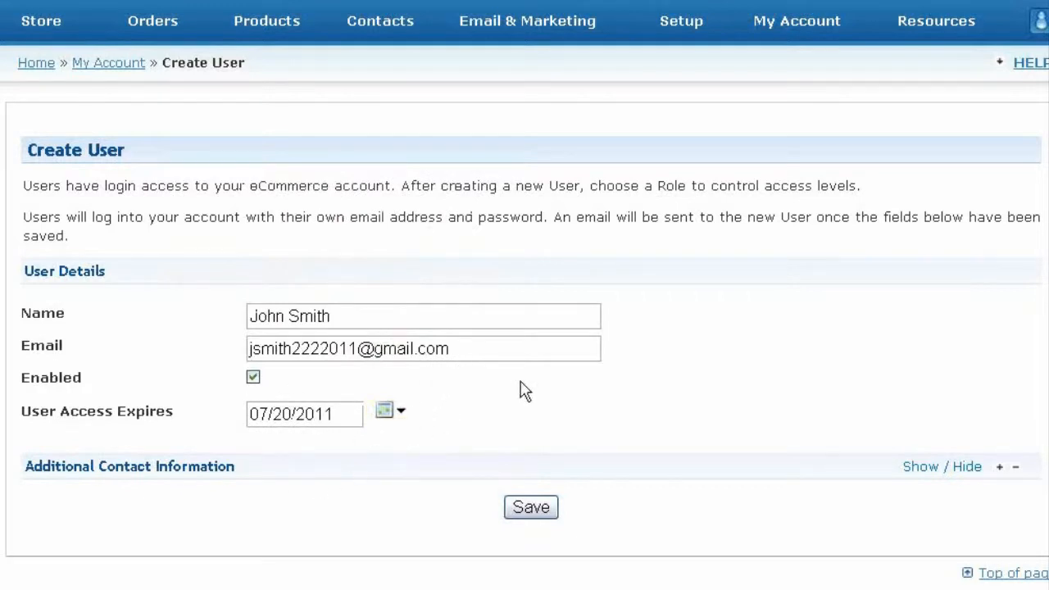
Step: Expand the Additional Contact Information section to review it, then collapse it again
left_click(941, 471)
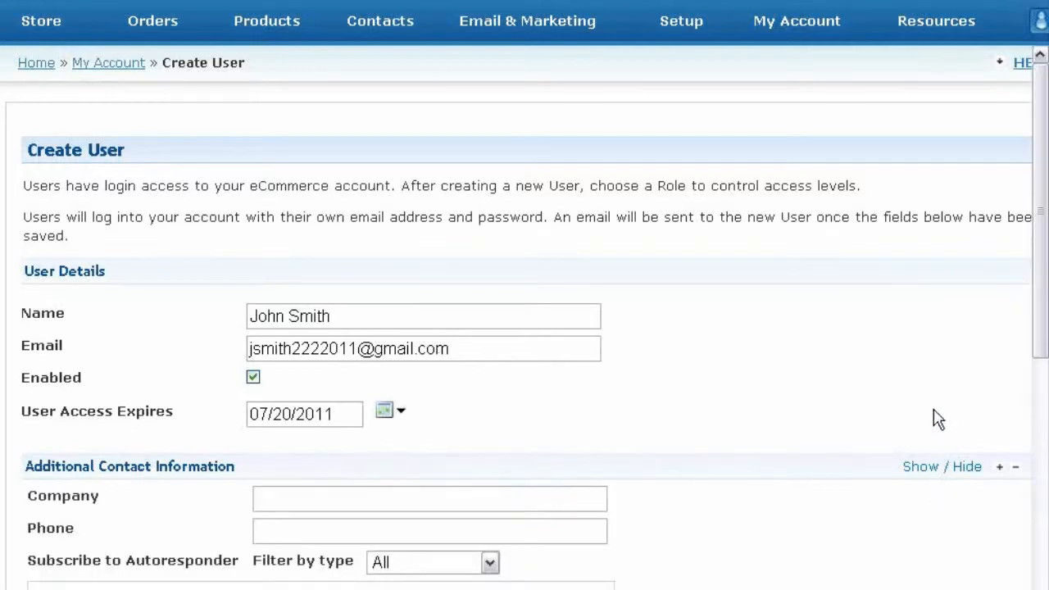
scroll(937, 426, "down", 2)
scroll(934, 414, "down", 4)
scroll(912, 411, "up", 2)
scroll(678, 357, "down", 2)
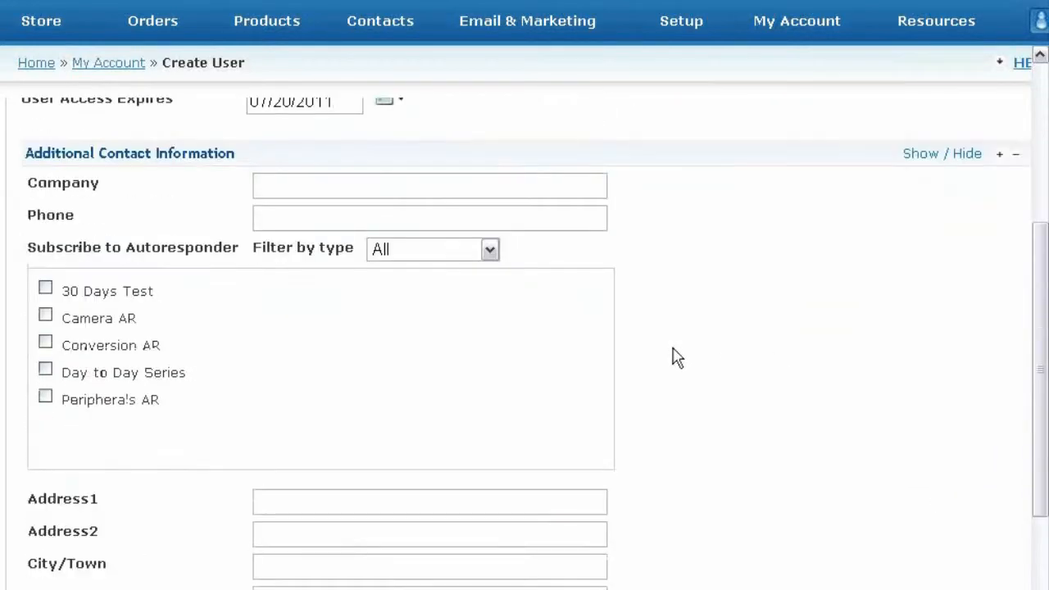
scroll(643, 458, "down", 2)
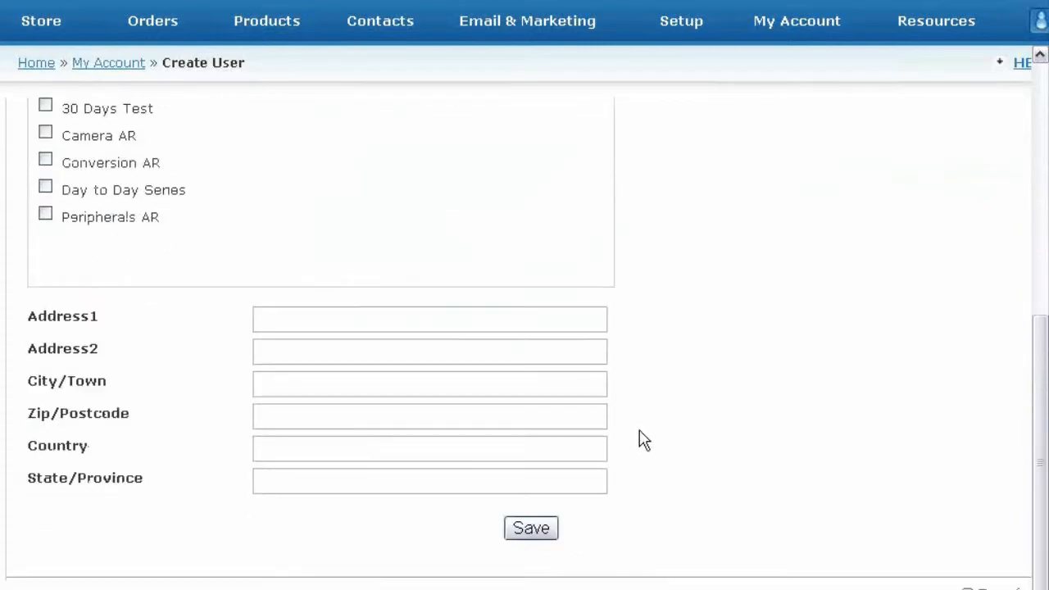
scroll(641, 437, "up", 3)
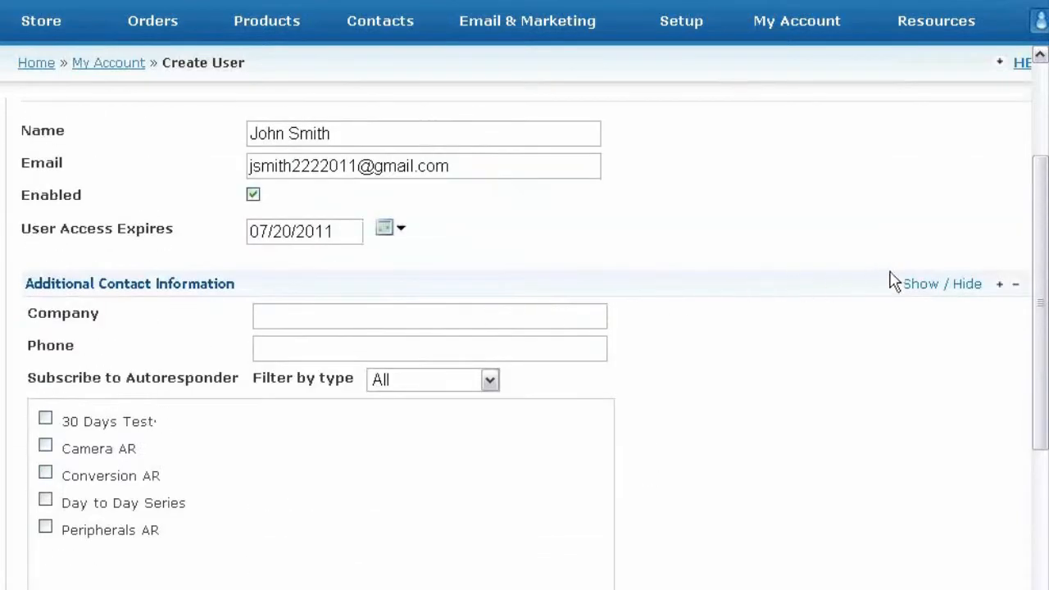
left_click(931, 283)
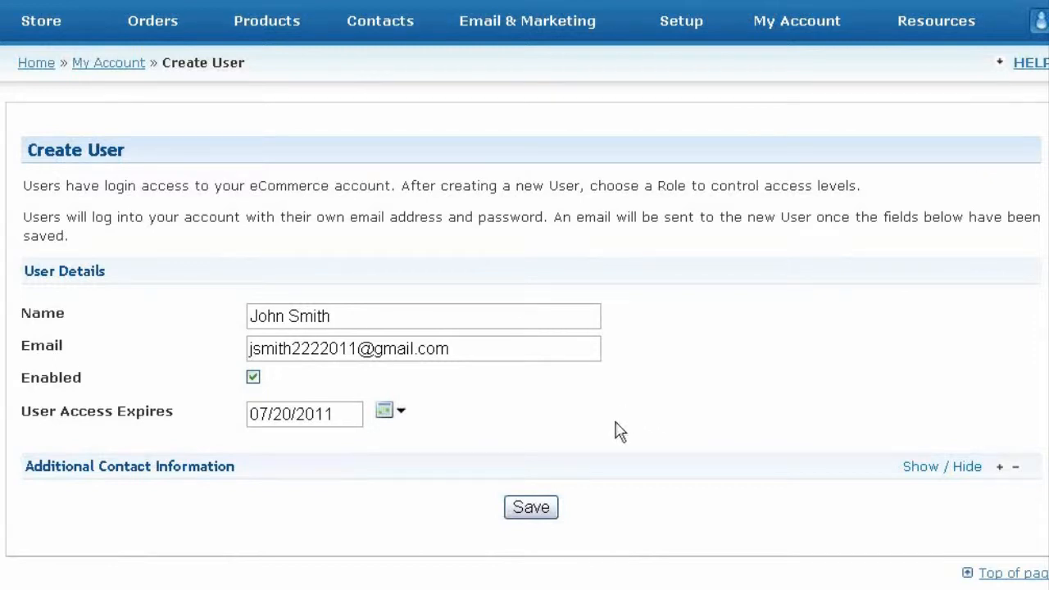
Step: Save the new user, tick the Designer stock role, and open the user's Contact Details
left_click(543, 509)
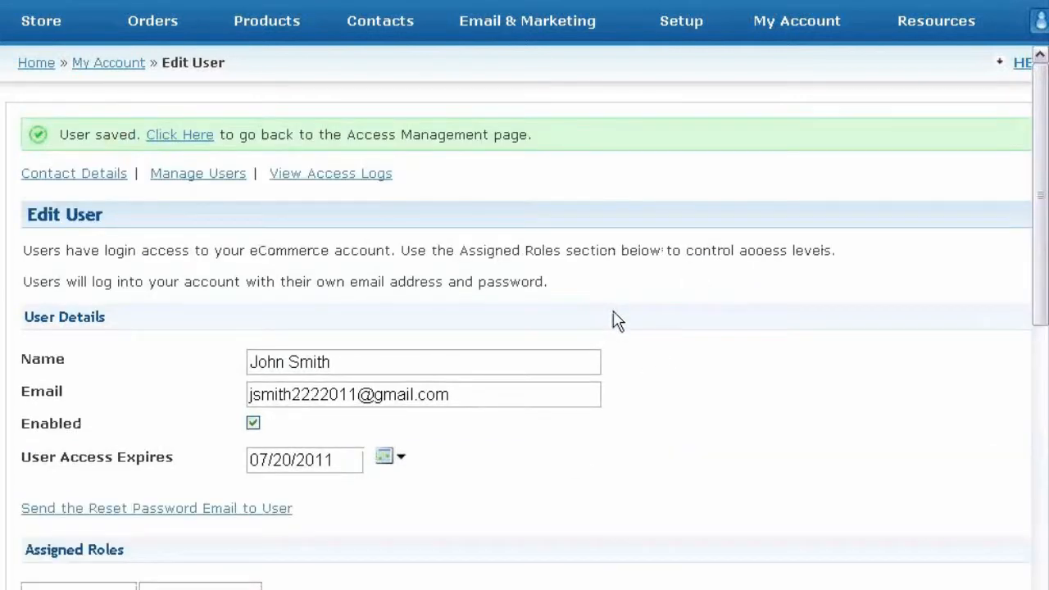
scroll(620, 303, "down", 3)
scroll(623, 281, "up", 3)
scroll(250, 345, "down", 4)
scroll(250, 344, "down", 1)
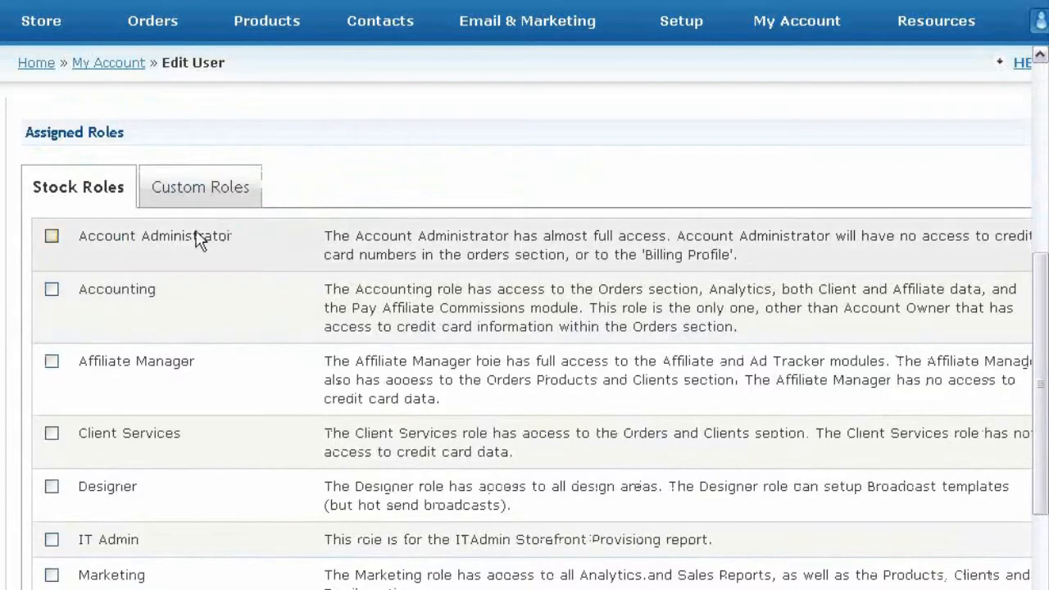
scroll(74, 231, "down", 1)
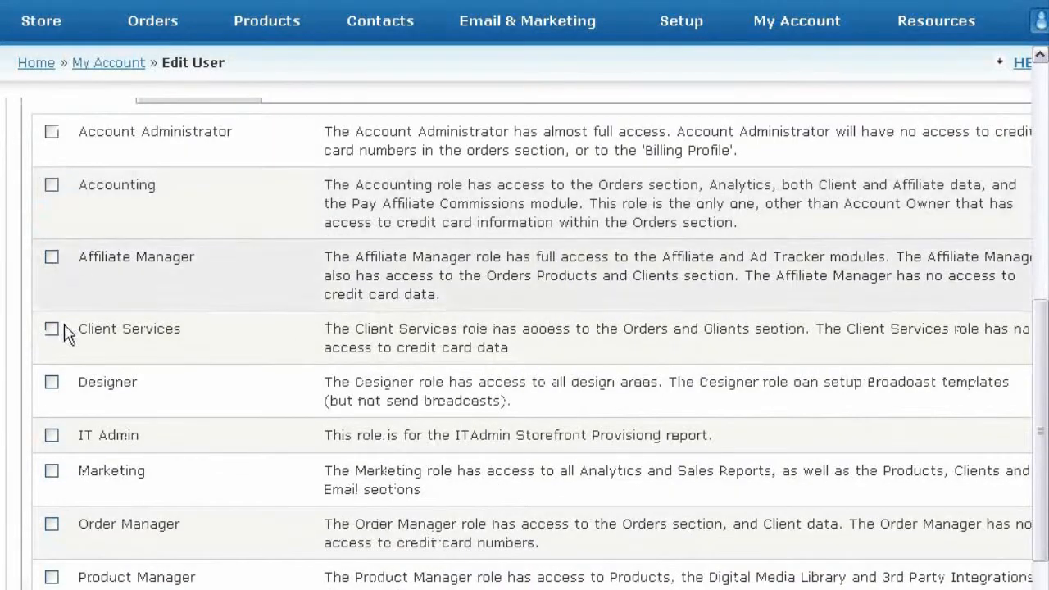
left_click(52, 383)
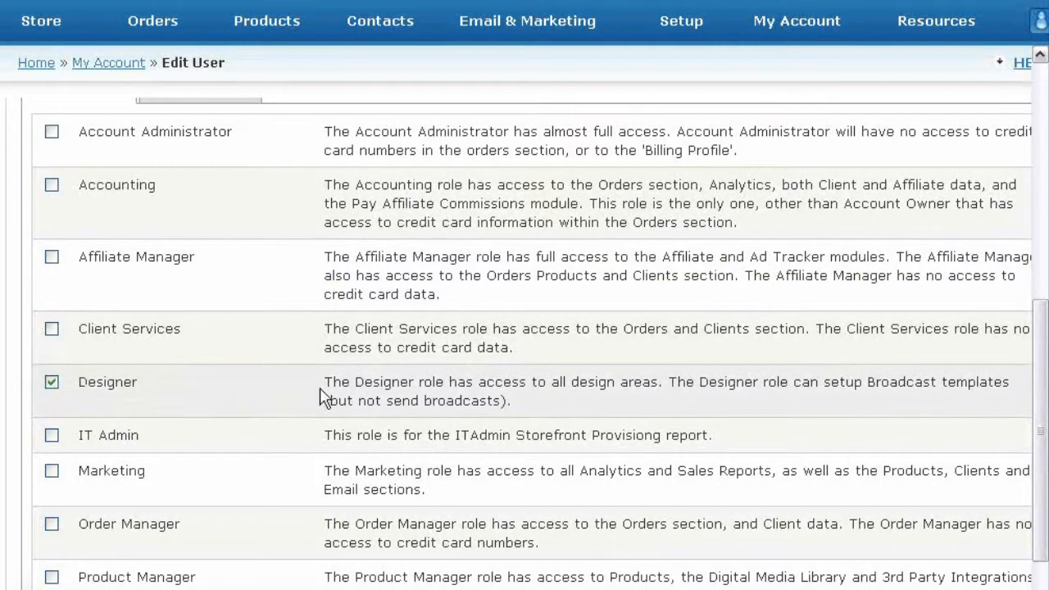
scroll(312, 410, "up", 2)
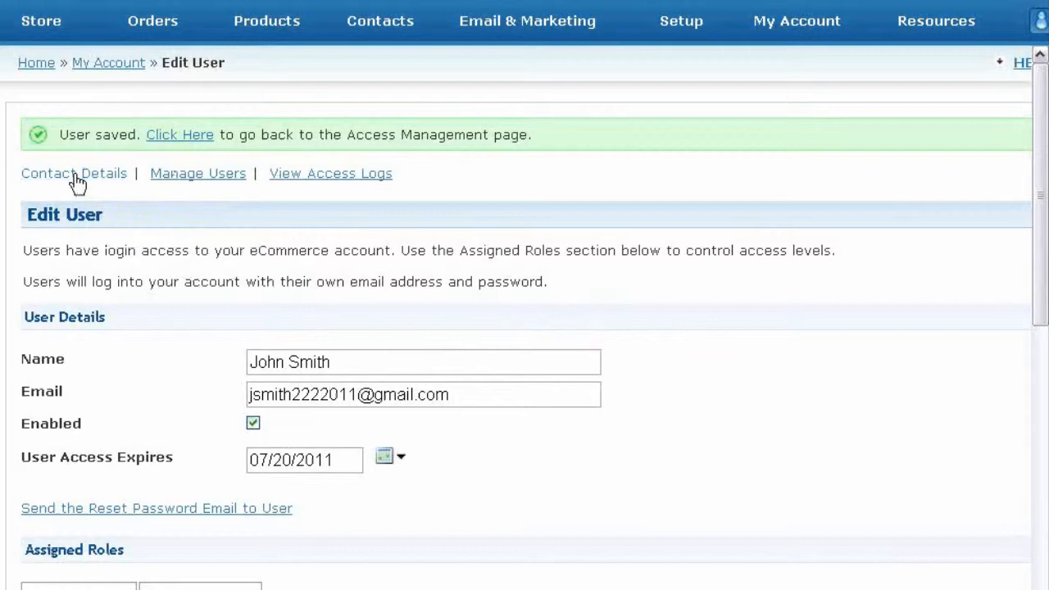
left_click(76, 181)
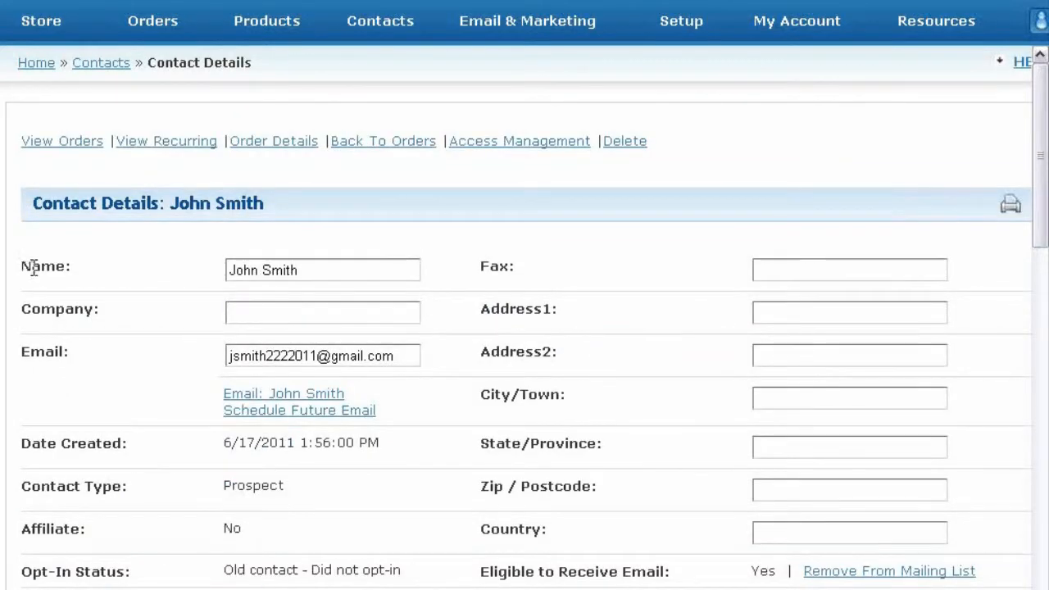
Step: Check that the User Role field reads Designer and open Edit Roles, then go to the Contacts search page
left_click(377, 31)
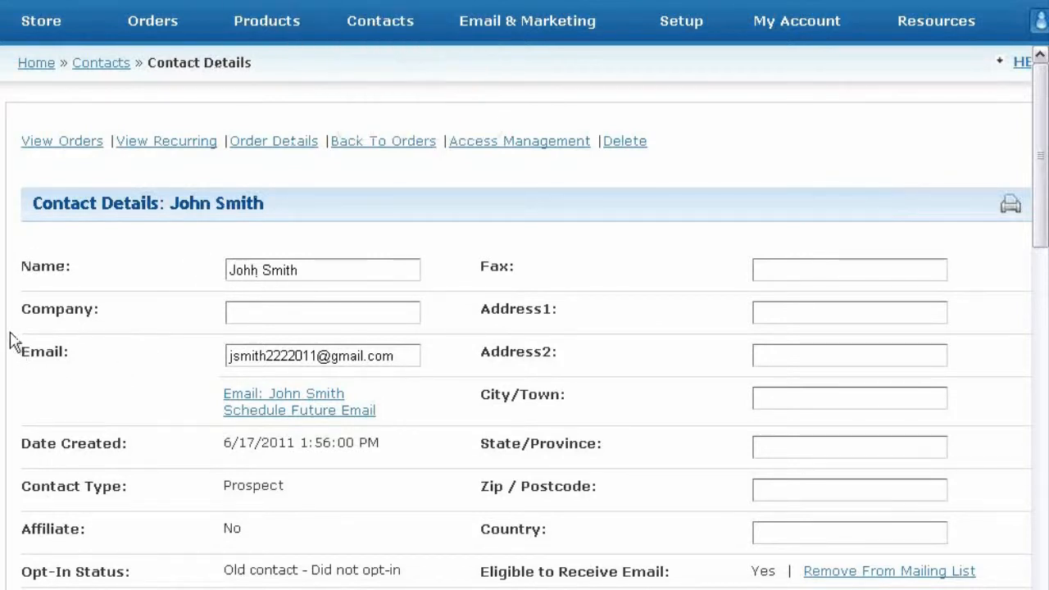
scroll(11, 336, "down", 3)
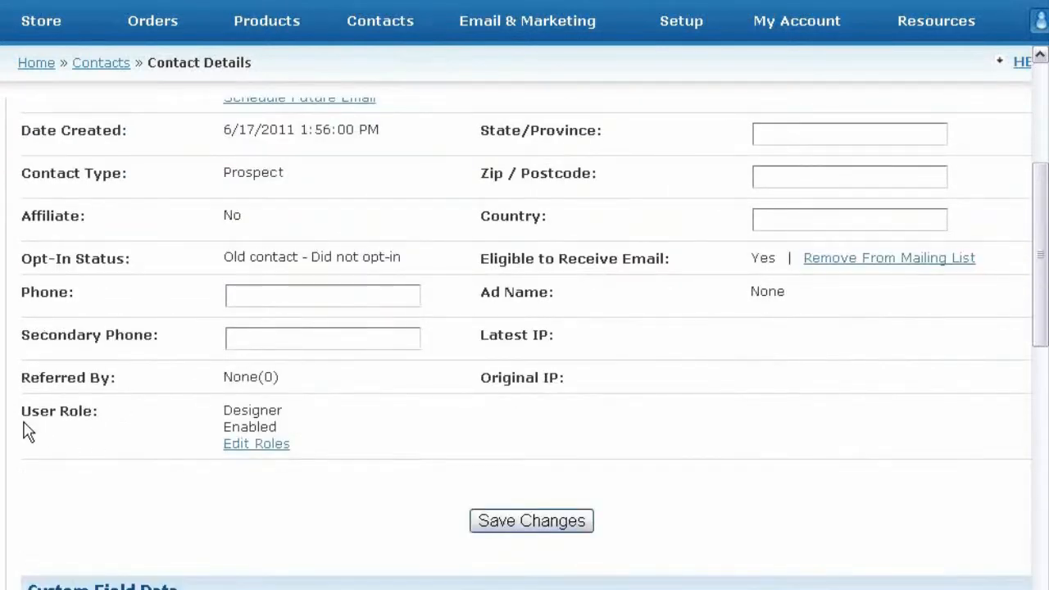
left_click_drag(23, 409, 104, 415)
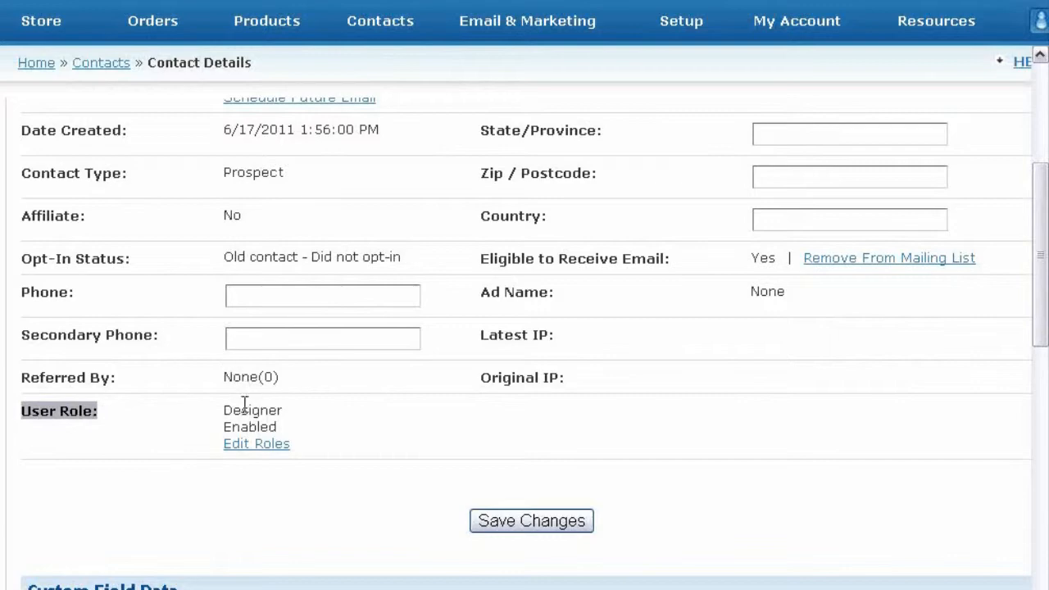
left_click_drag(223, 410, 293, 416)
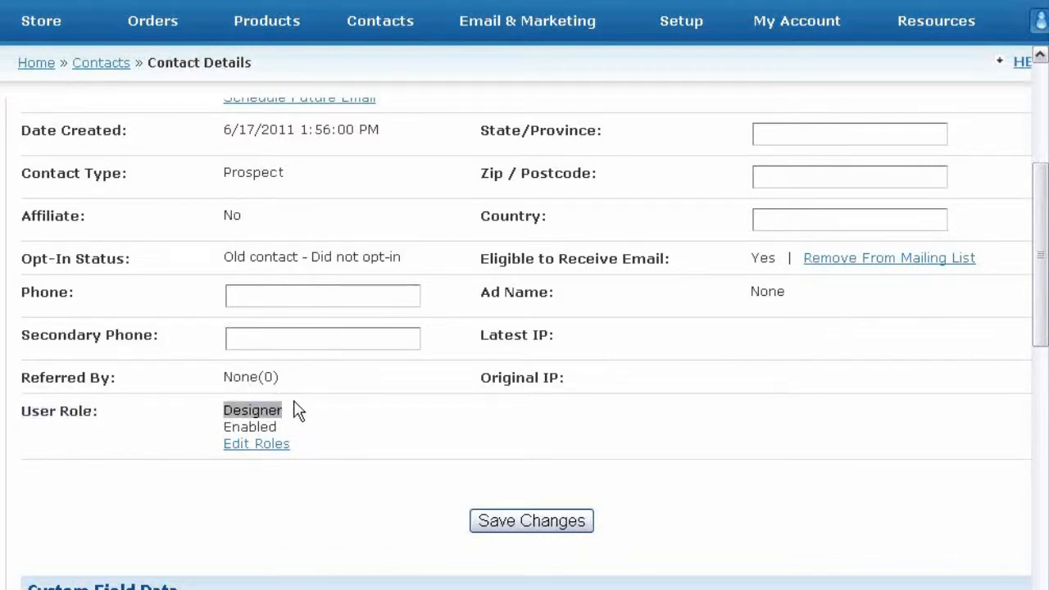
left_click(256, 406)
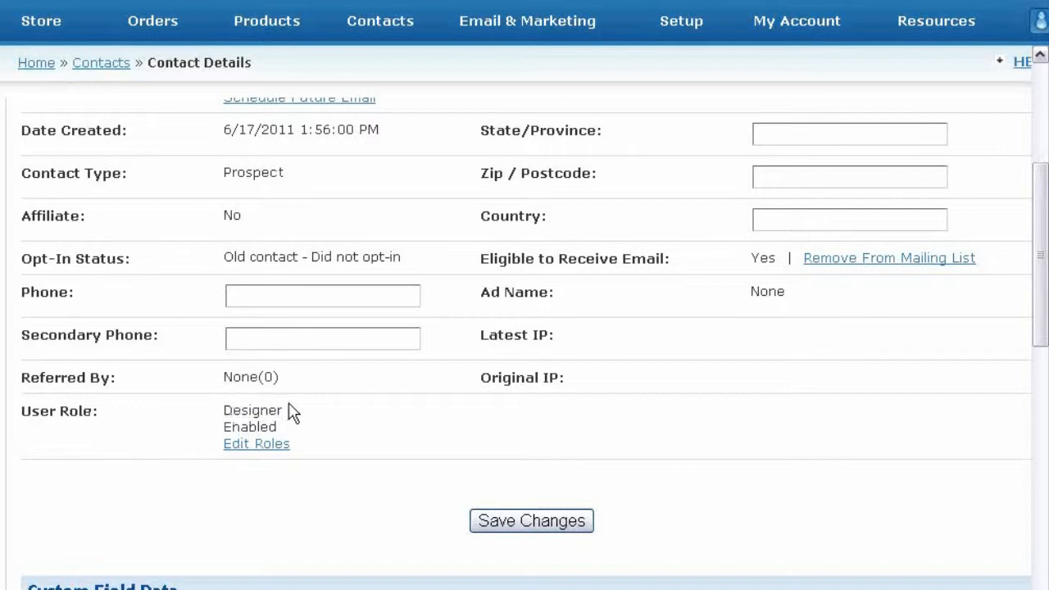
left_click(254, 444)
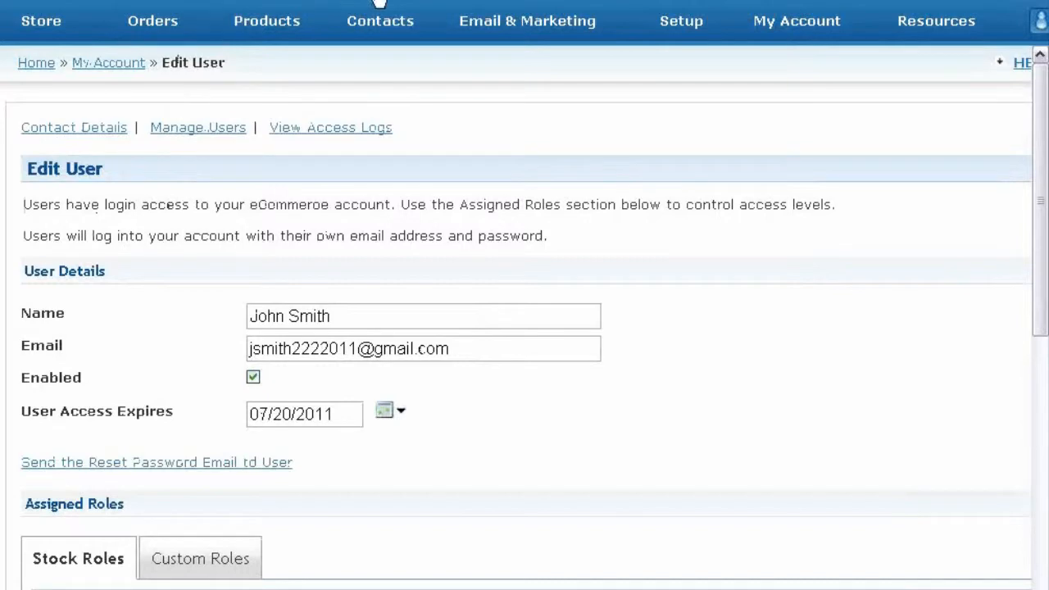
left_click(382, 20)
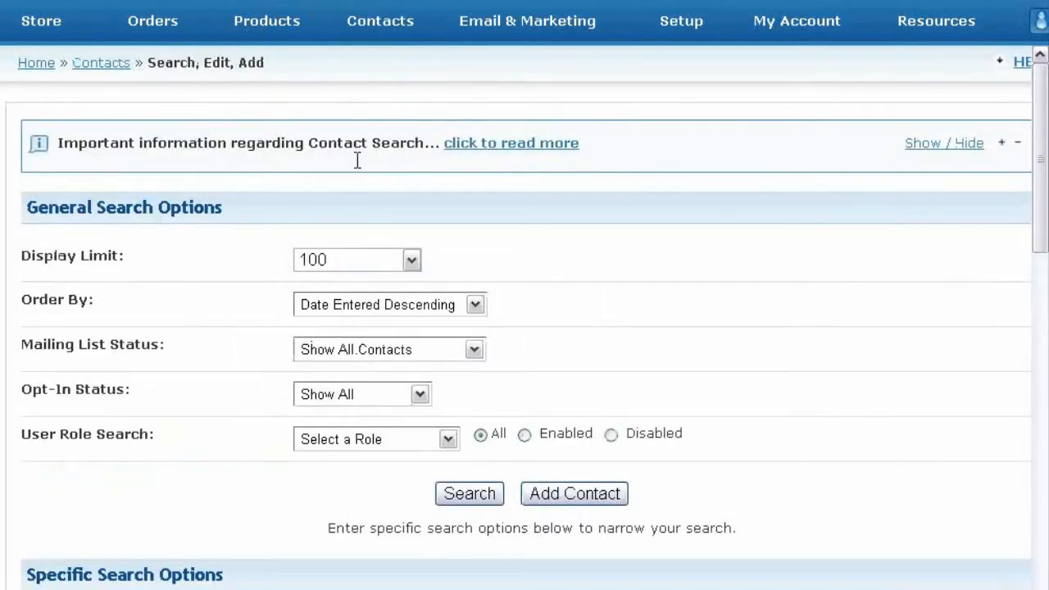
Step: Search to list all 21 contacts and open a contact near the bottom who isn't a user
left_click(471, 494)
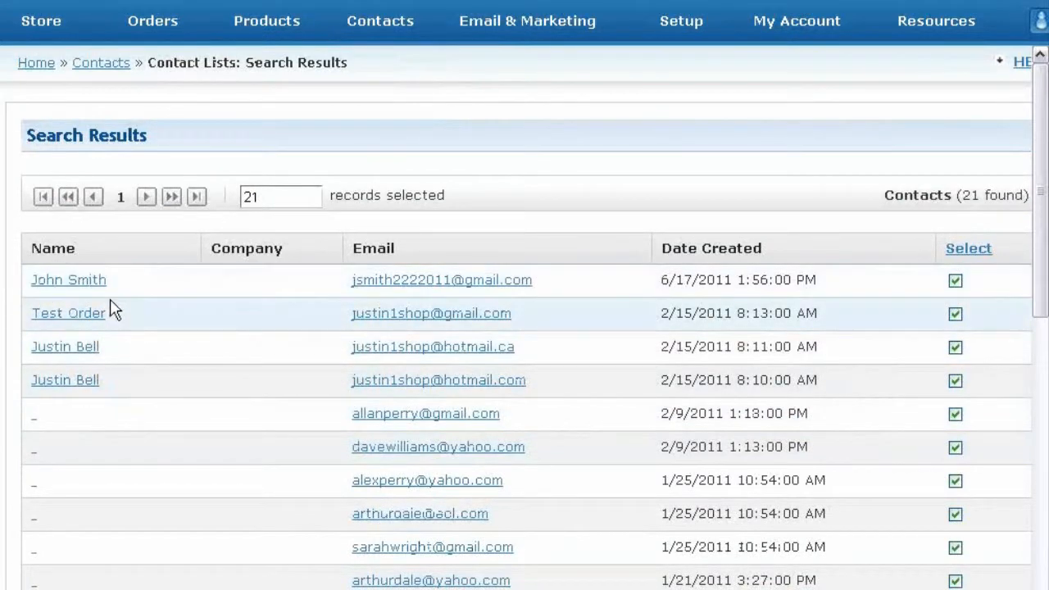
scroll(155, 394, "down", 2)
scroll(157, 389, "down", 5)
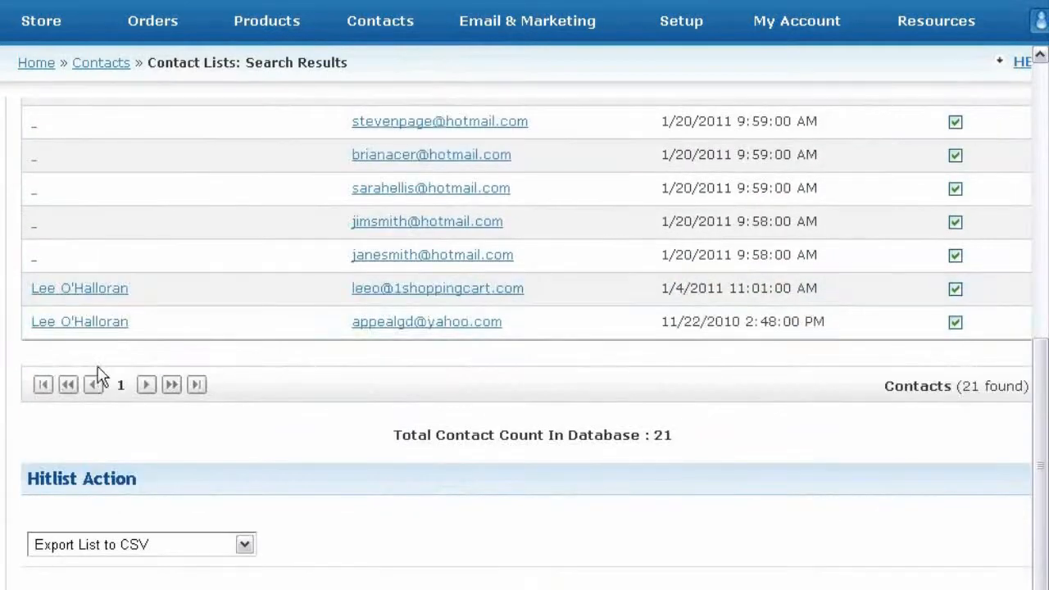
left_click(92, 291)
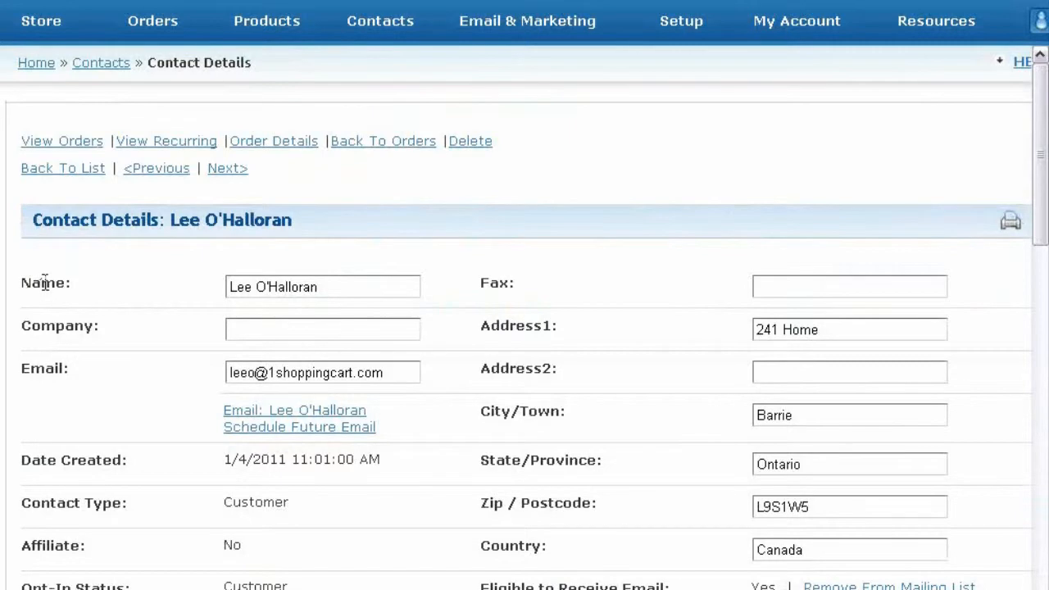
scroll(49, 284, "down", 8)
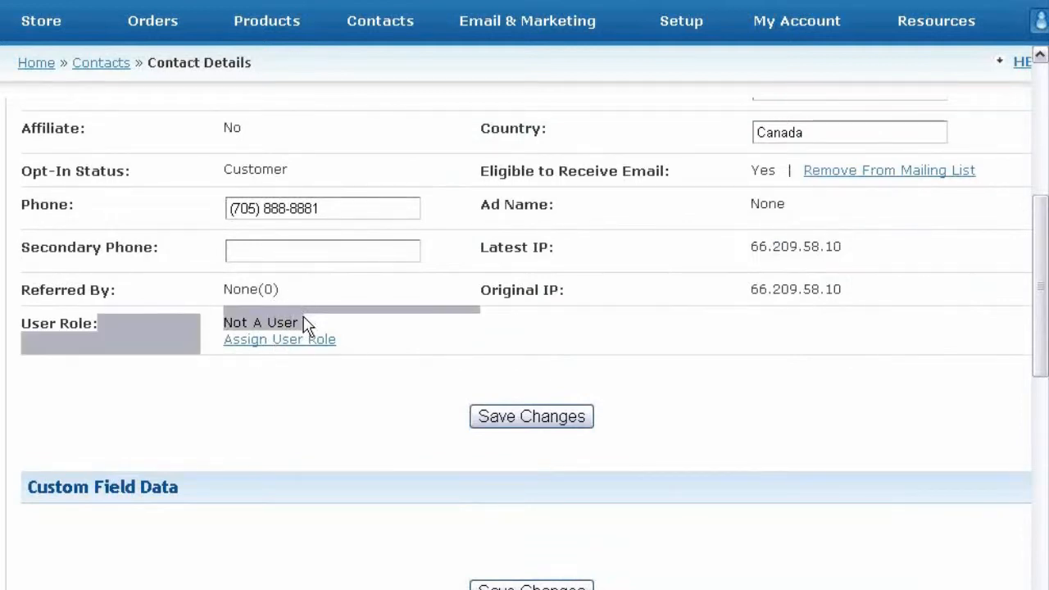
left_click(254, 351)
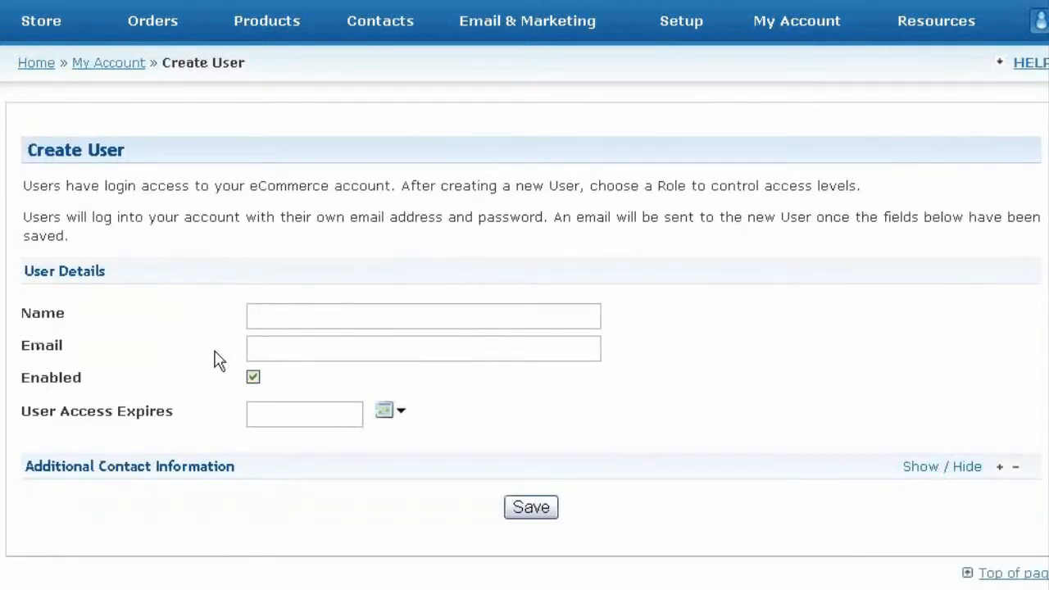
left_click(292, 311)
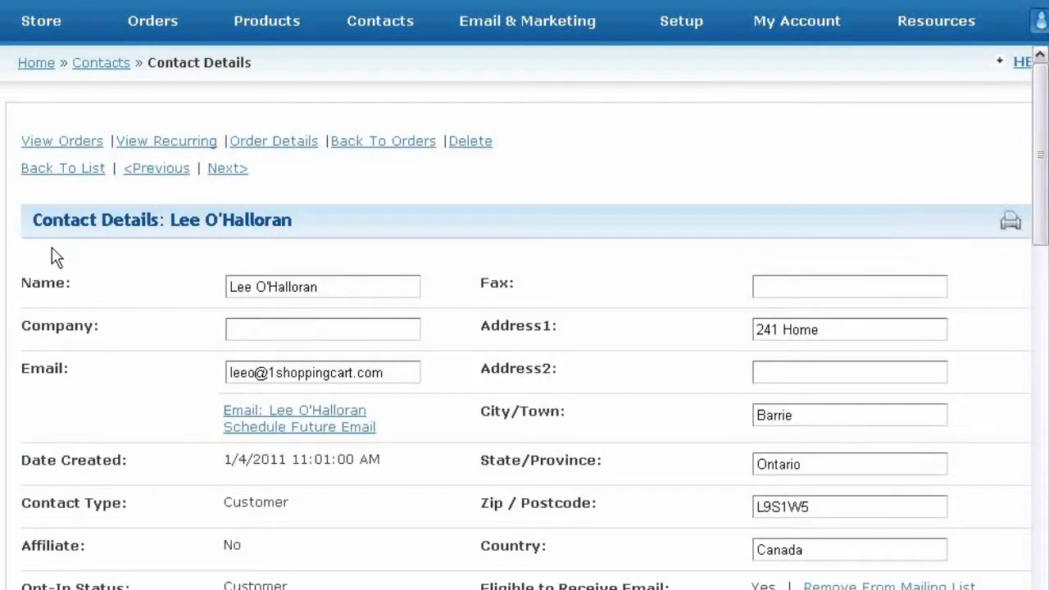
mouse_move(764, 30)
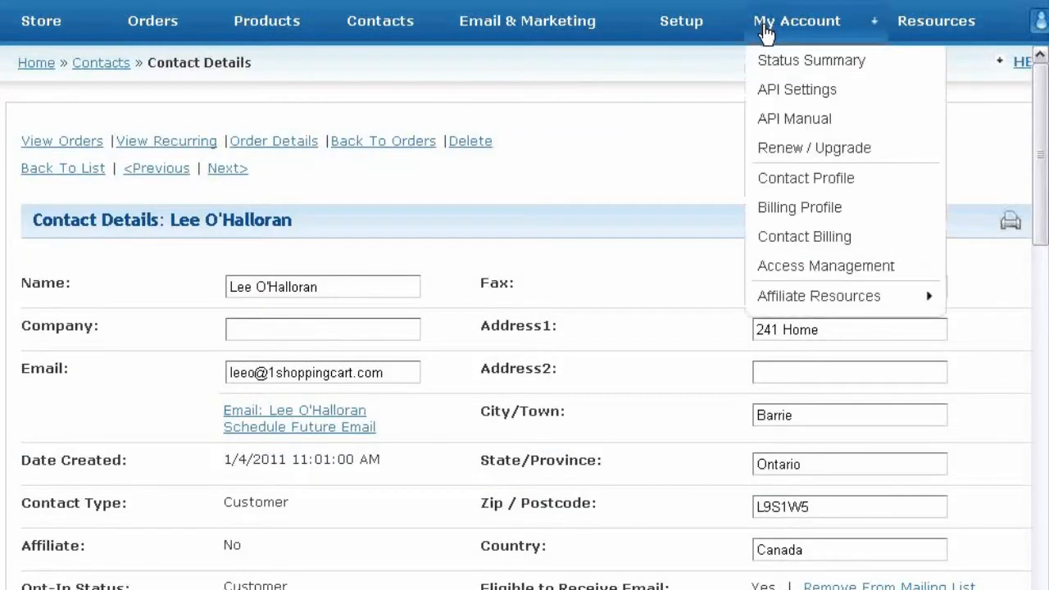
Step: In Access Management, check the Manage Users role count shows one Designer user, then switch to Manage Roles
left_click(823, 274)
scroll(486, 479, "down", 3)
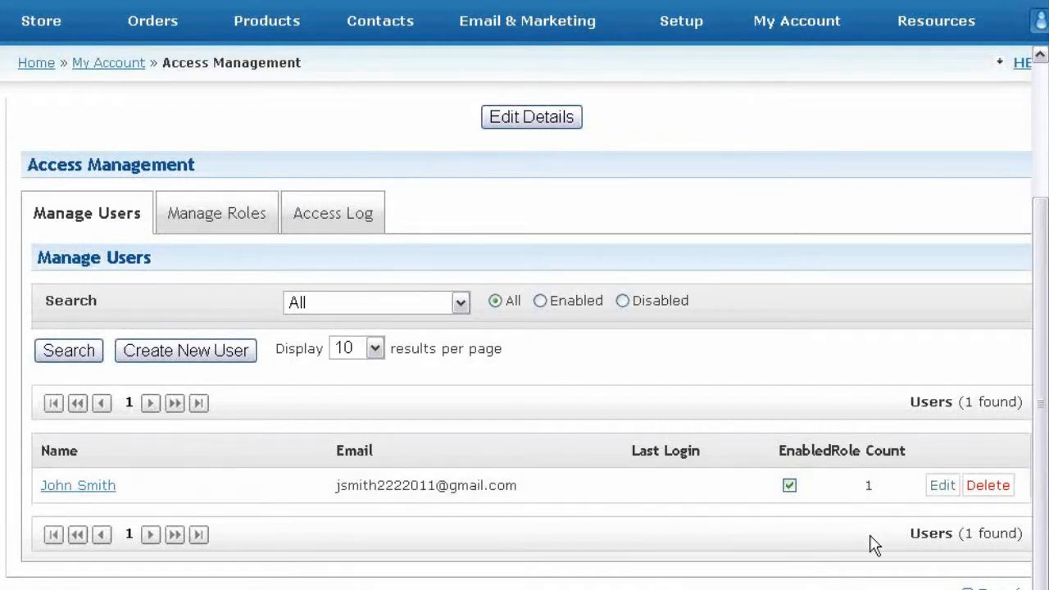
mouse_move(868, 489)
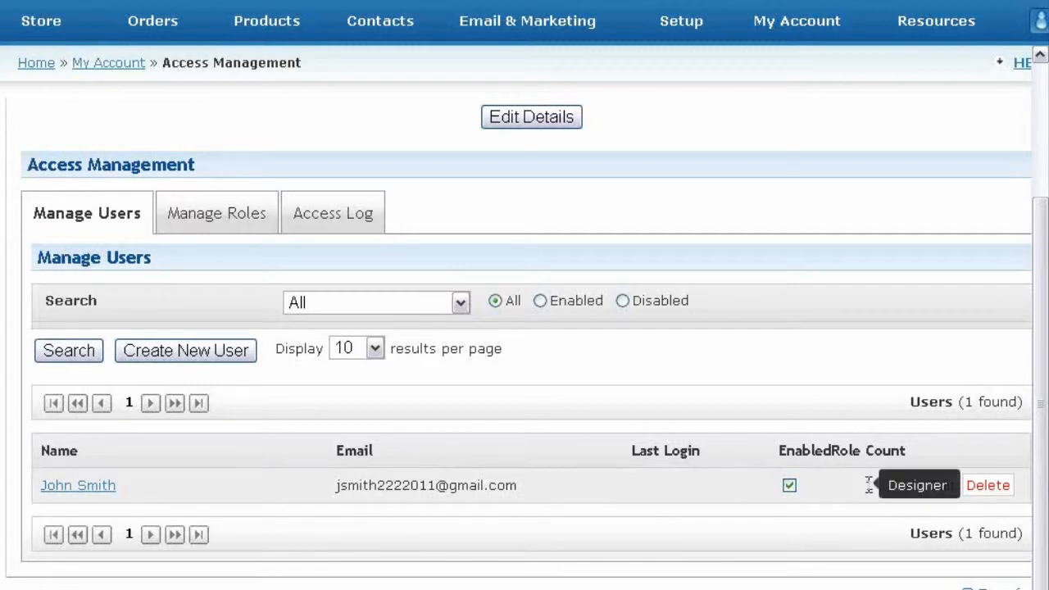
left_click(216, 213)
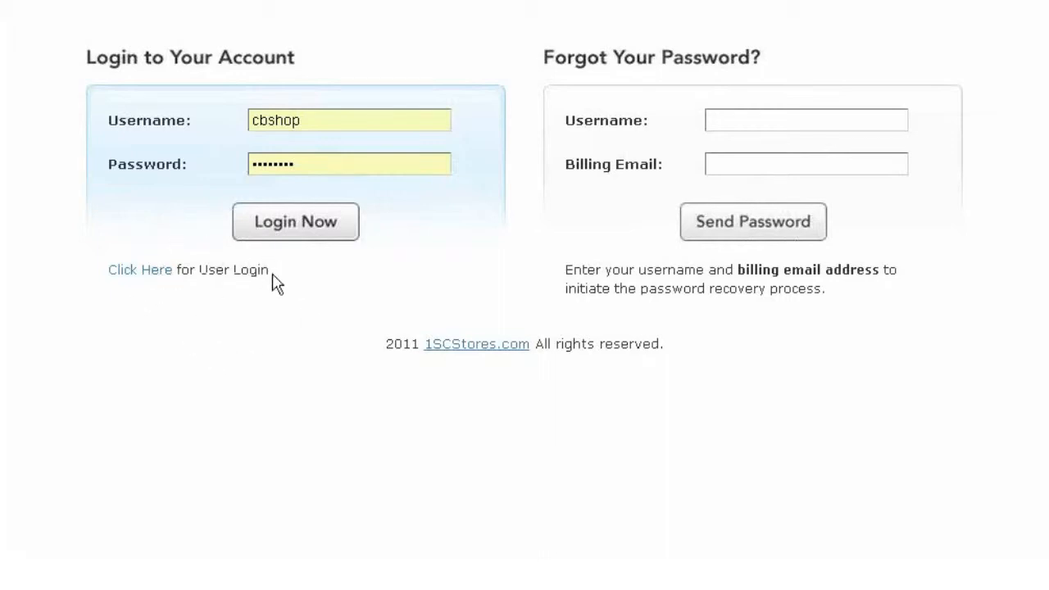
Step: Switch the login page to the User Login form
left_click_drag(266, 272, 103, 306)
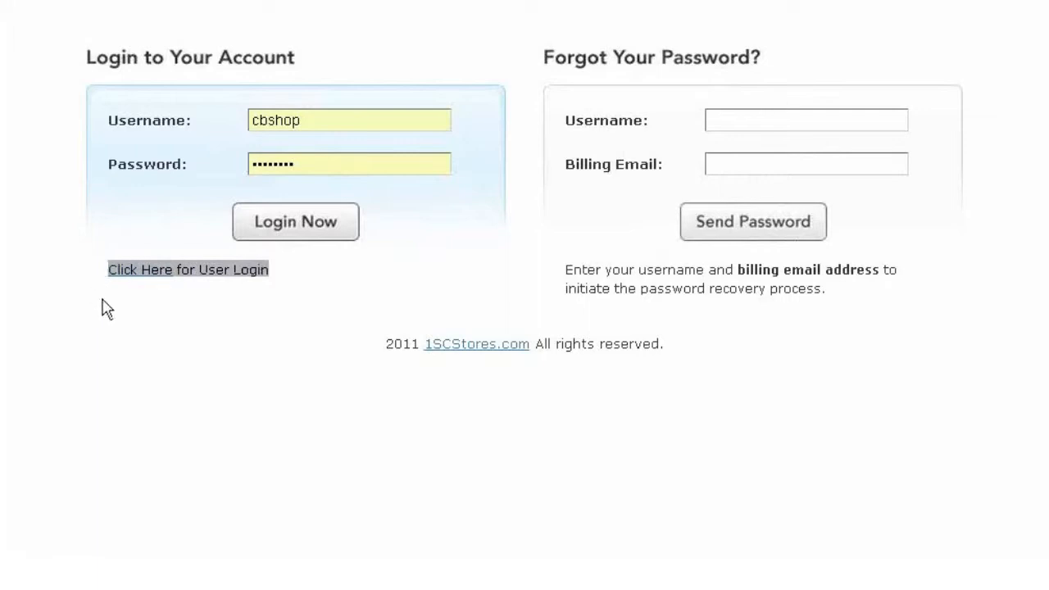
left_click(206, 291)
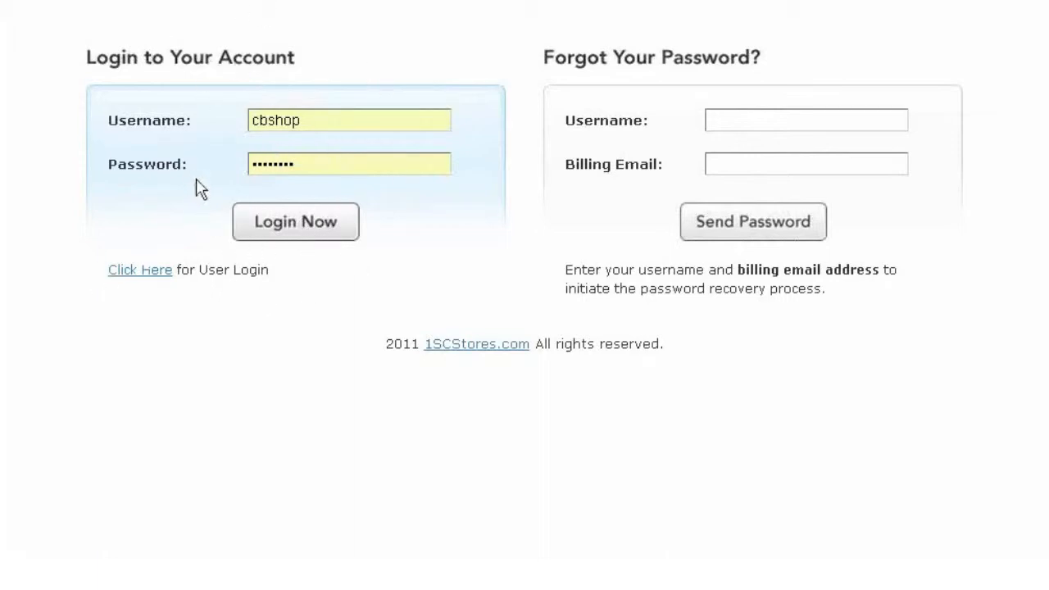
left_click(145, 280)
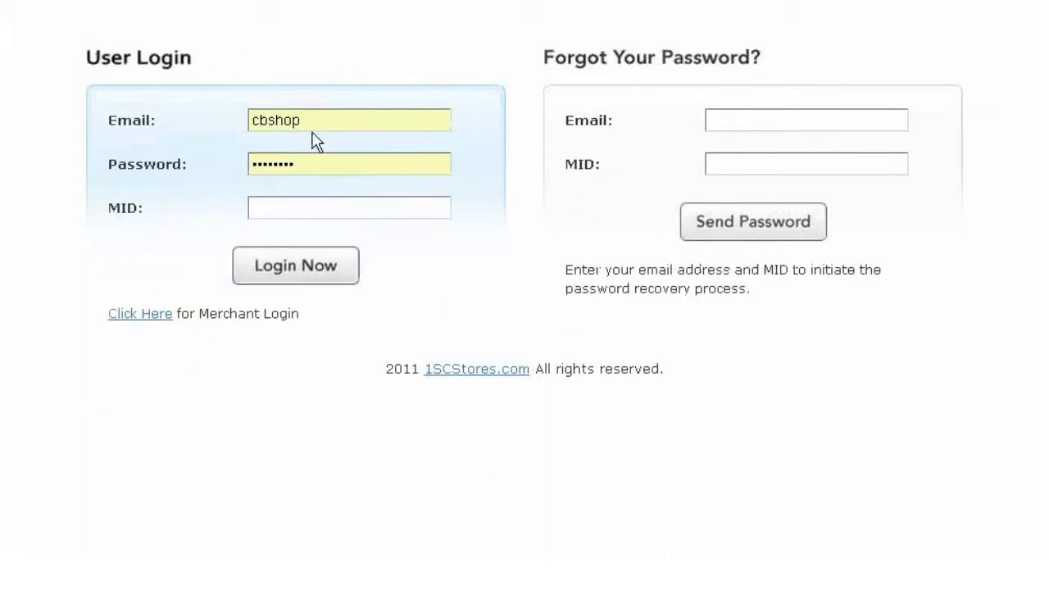
Step: Replace the Email field with the staff user's e-mail, enter the password and merchant ID 950
left_click_drag(323, 115, 243, 125)
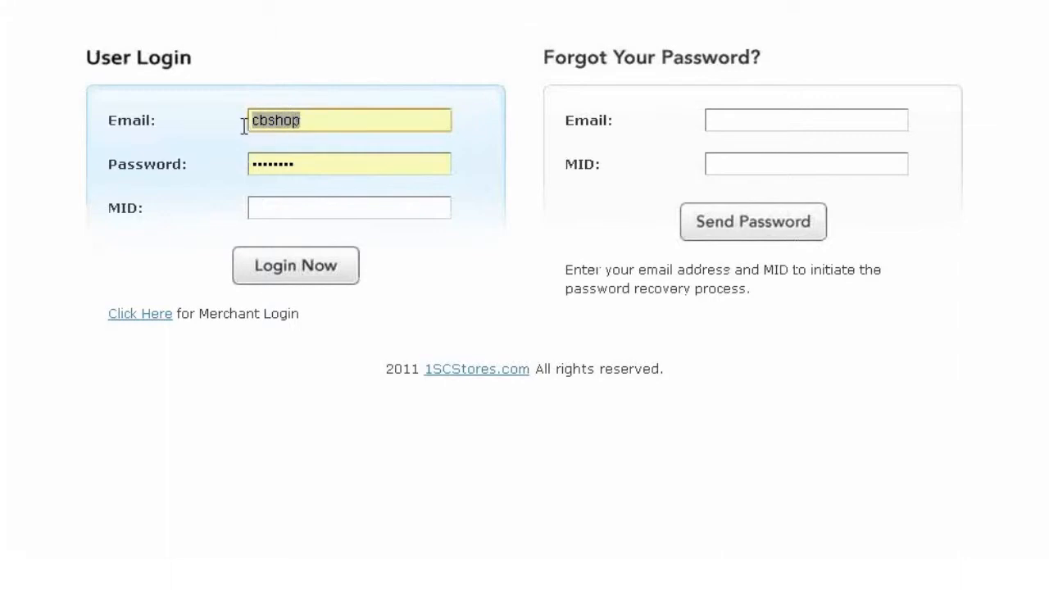
key("BackSpace")
key("ctrl+v")
left_click(324, 156)
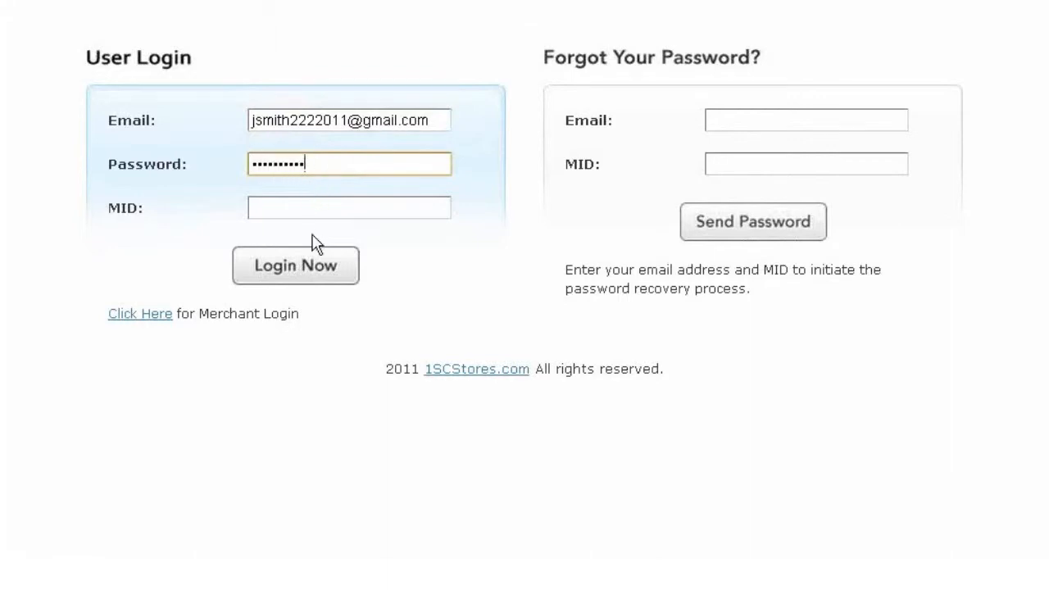
left_click(295, 199)
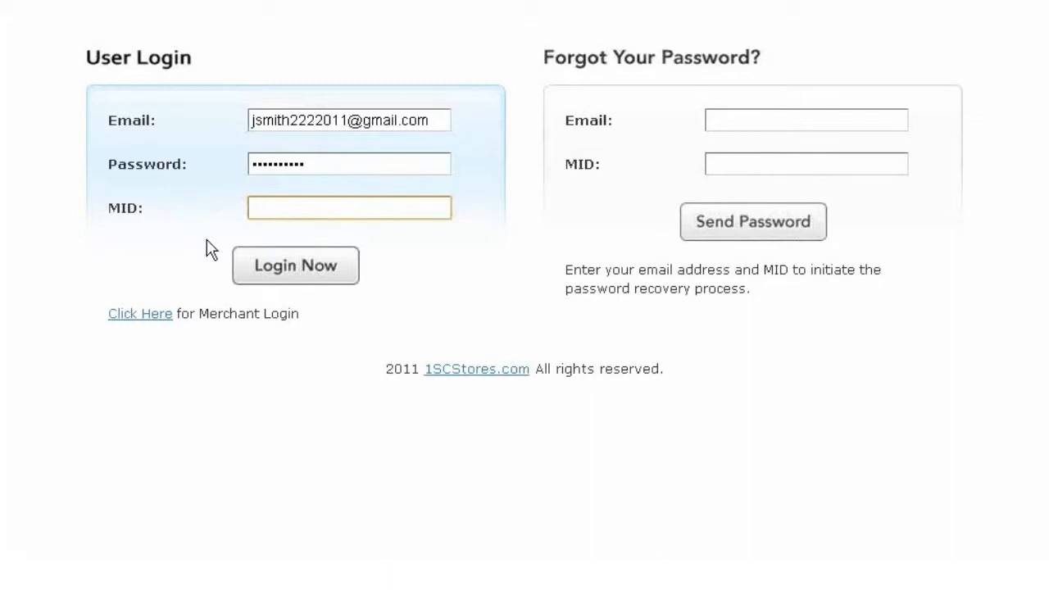
type("950")
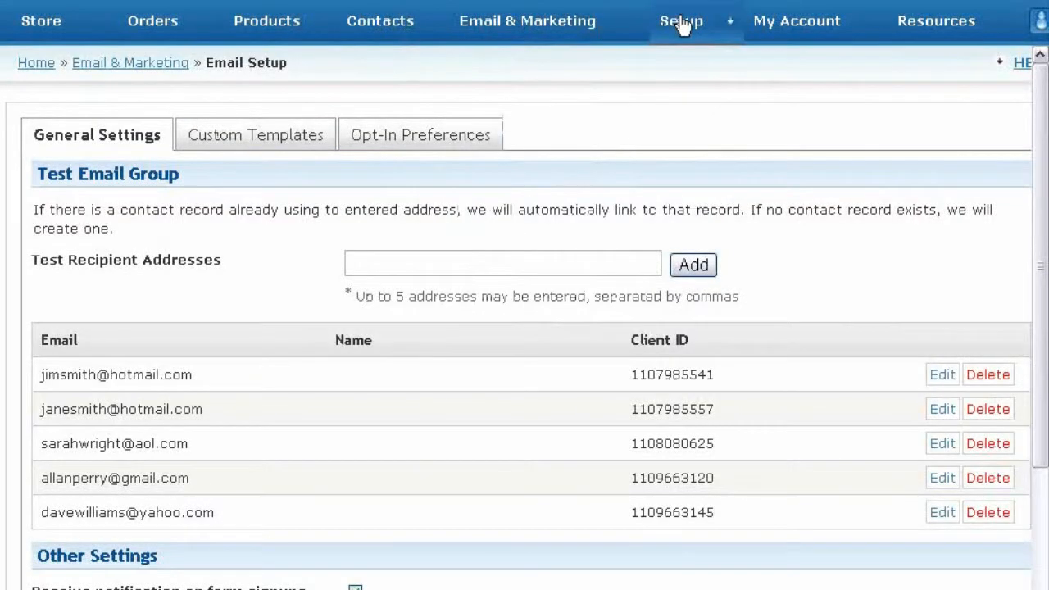
mouse_move(681, 24)
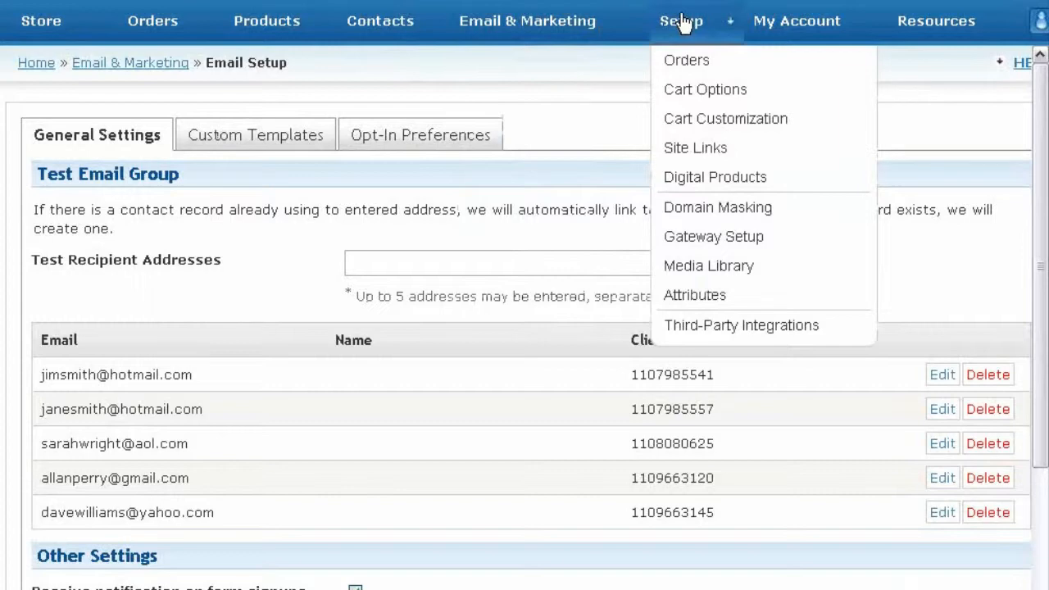
Step: Open Setup > Site Links and locate the User Login row
left_click(740, 151)
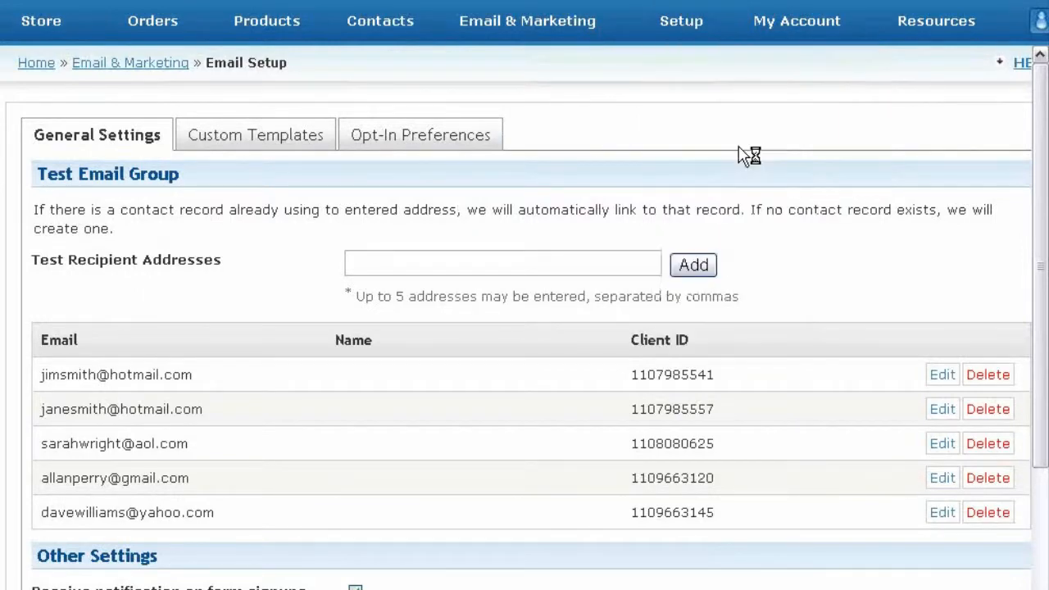
scroll(221, 336, "down", 5)
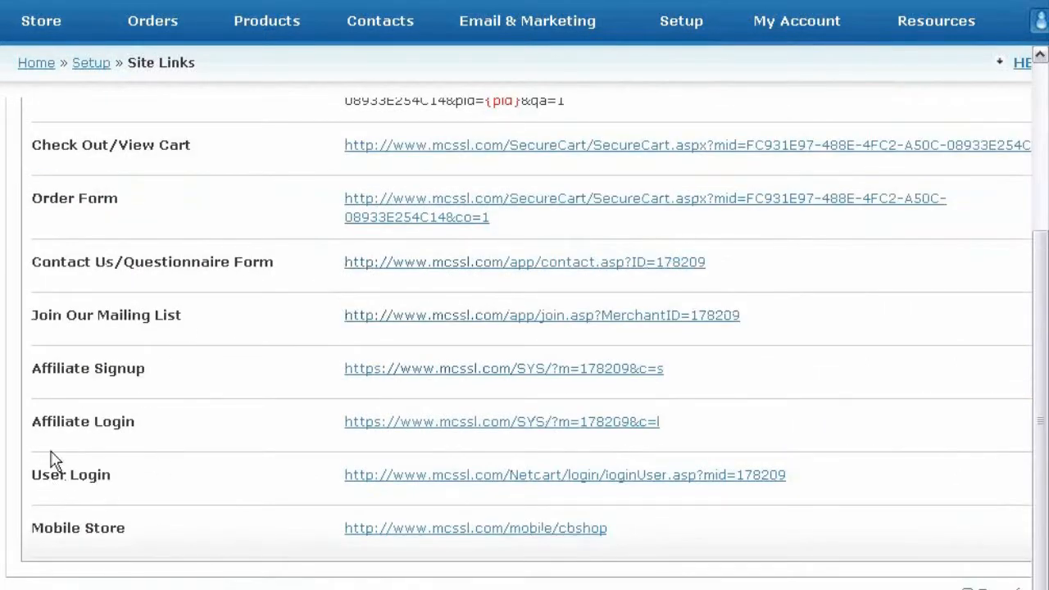
left_click_drag(32, 473, 153, 466)
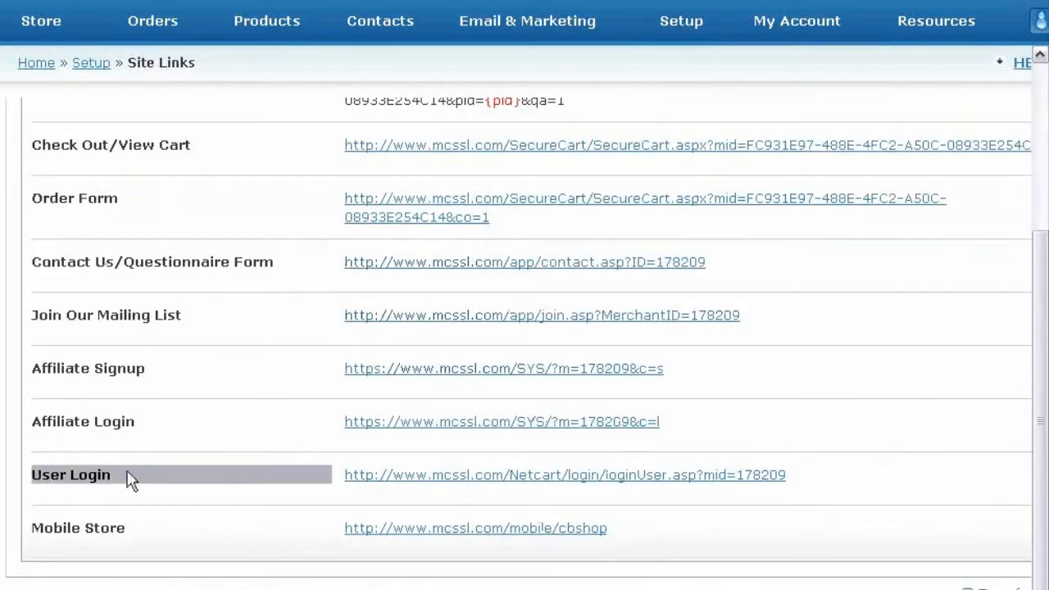
left_click(125, 469)
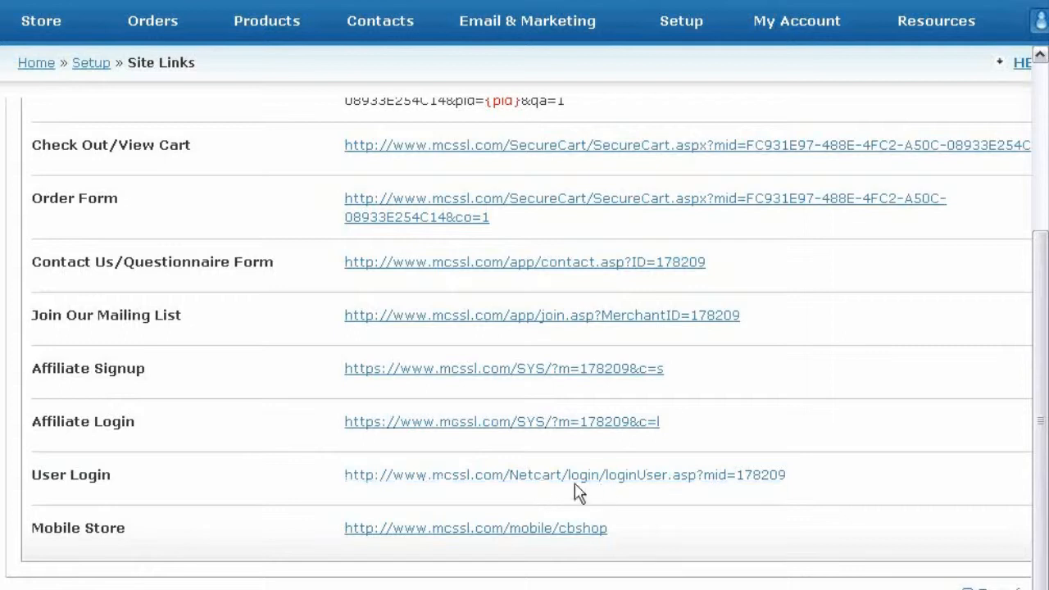
Step: Open the User Login URL in a new browser tab, then return to the Site Links tab
right_click(595, 480)
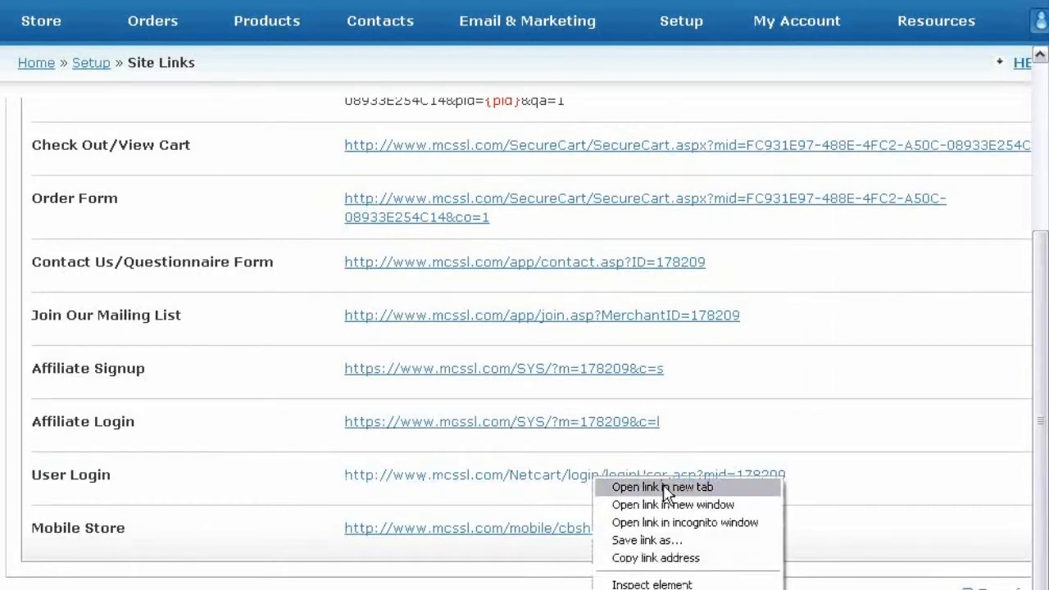
left_click(665, 488)
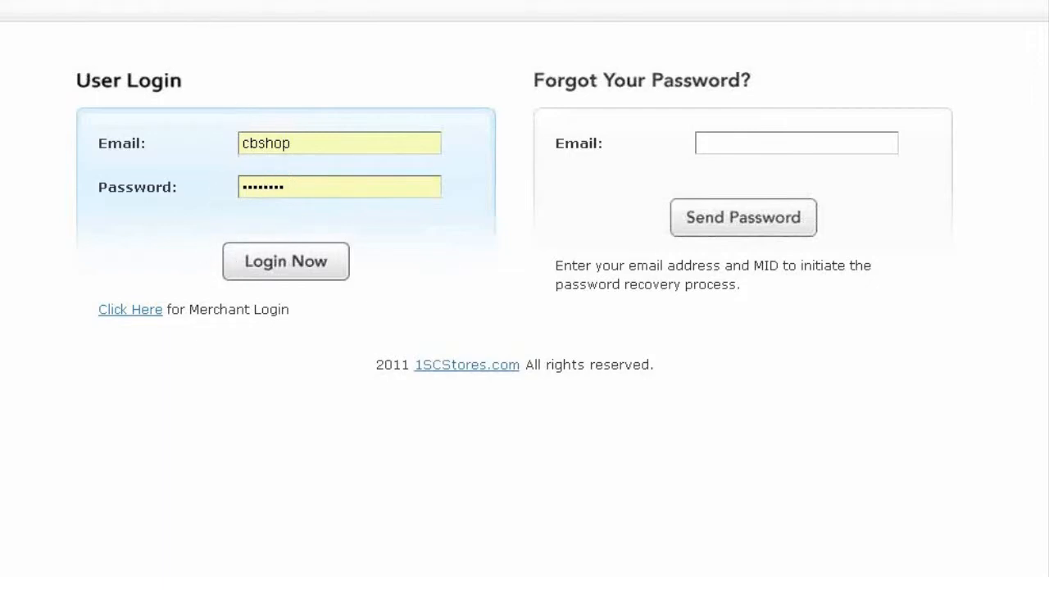
left_click(207, 1)
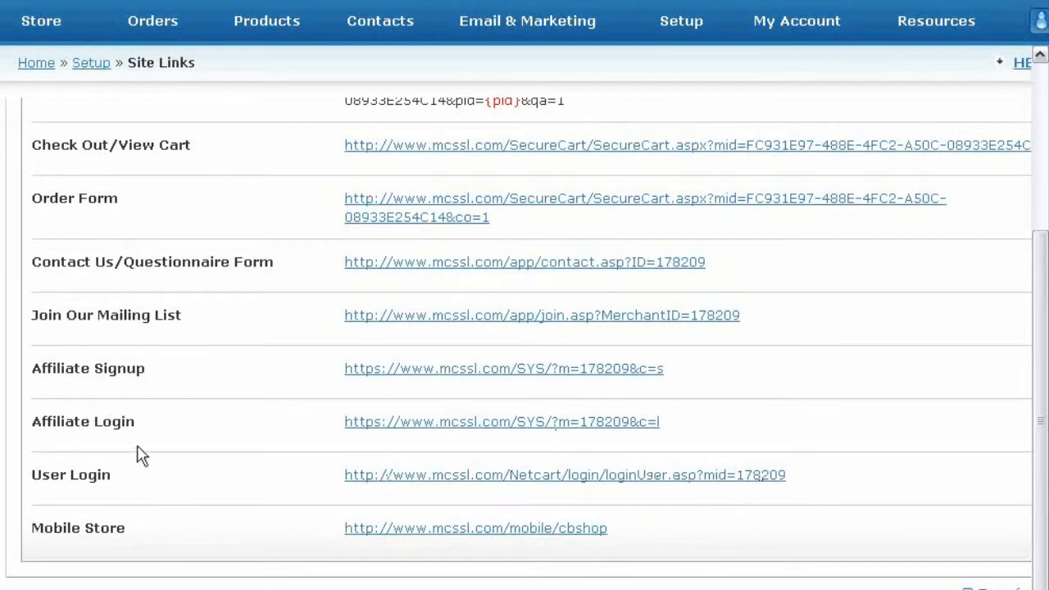
scroll(139, 456, "up", 3)
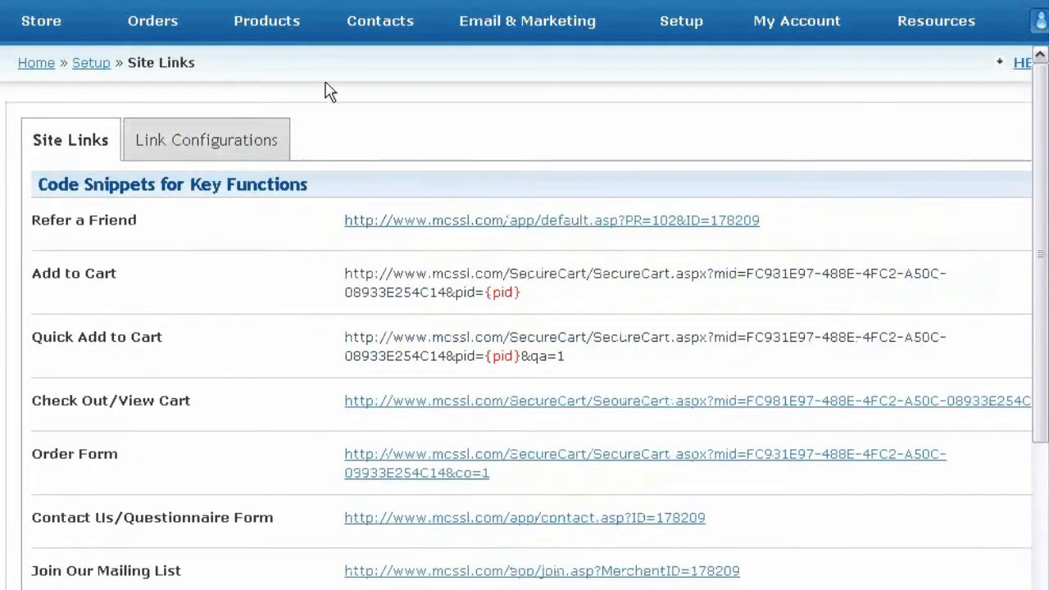
scroll(315, 234, "down", 3)
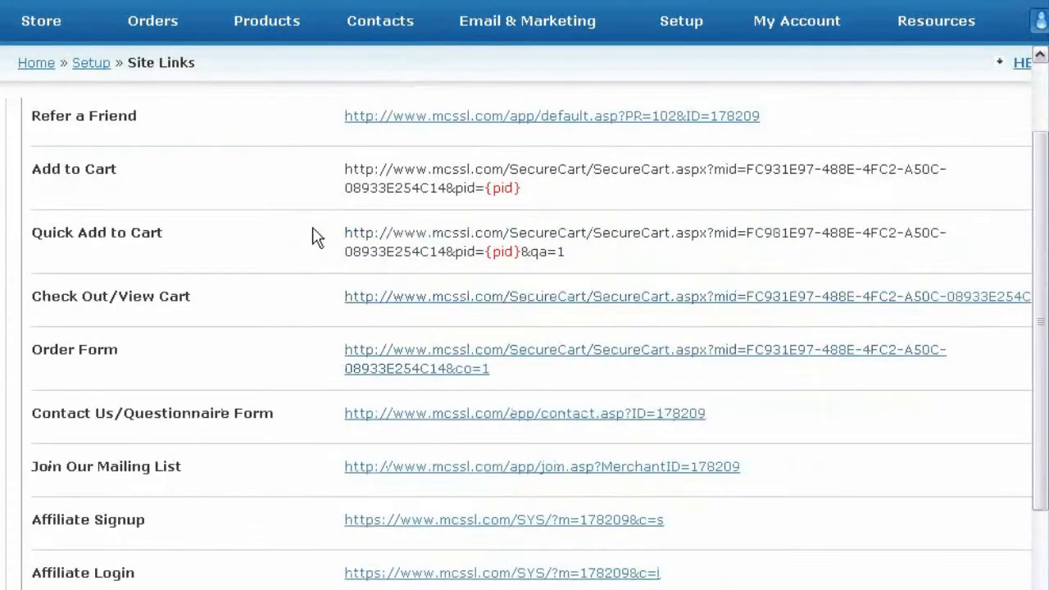
scroll(251, 363, "down", 2)
scroll(204, 307, "up", 4)
scroll(196, 304, "down", 6)
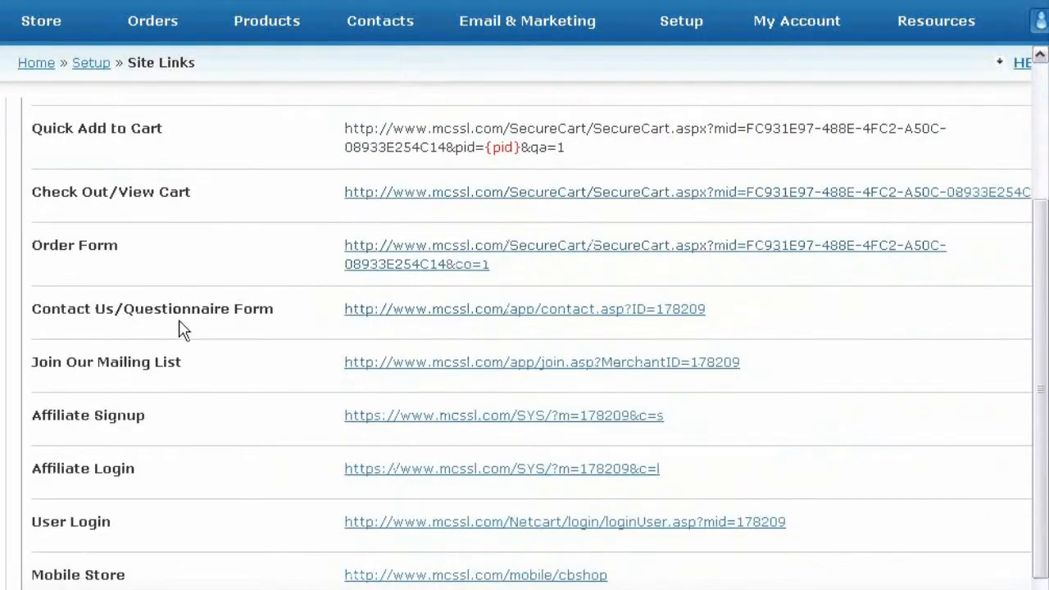
scroll(182, 328, "up", 5)
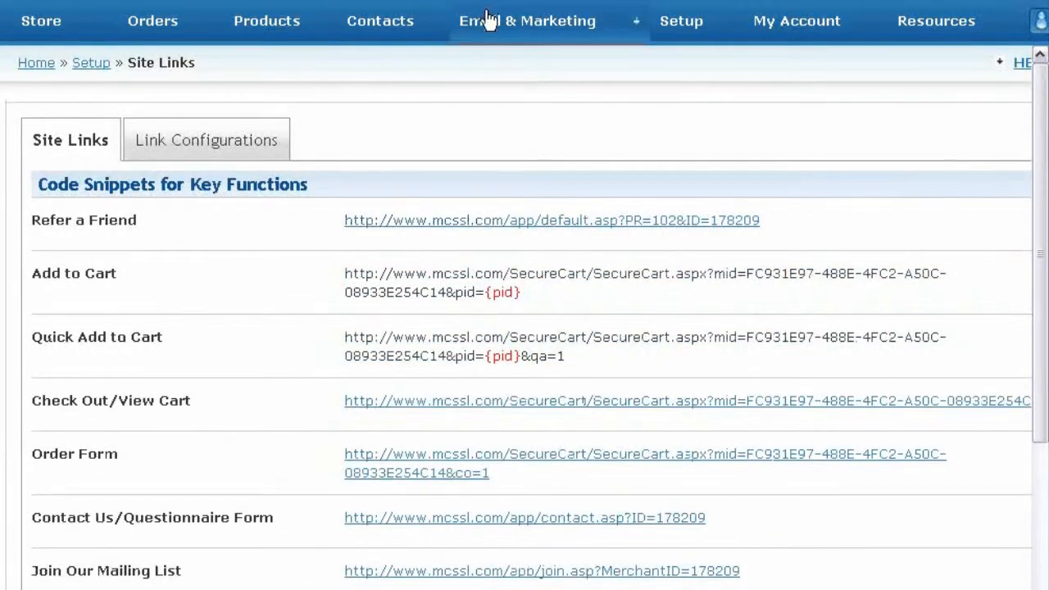
Step: Add a new HTML autoresponder message to the 30 Days Test campaign
mouse_move(489, 19)
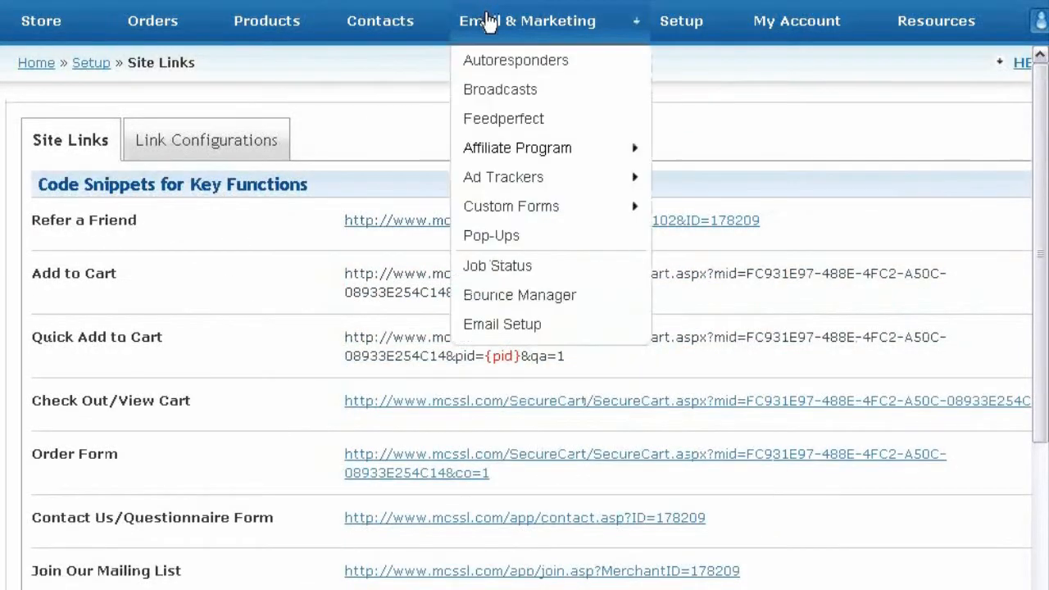
left_click(516, 67)
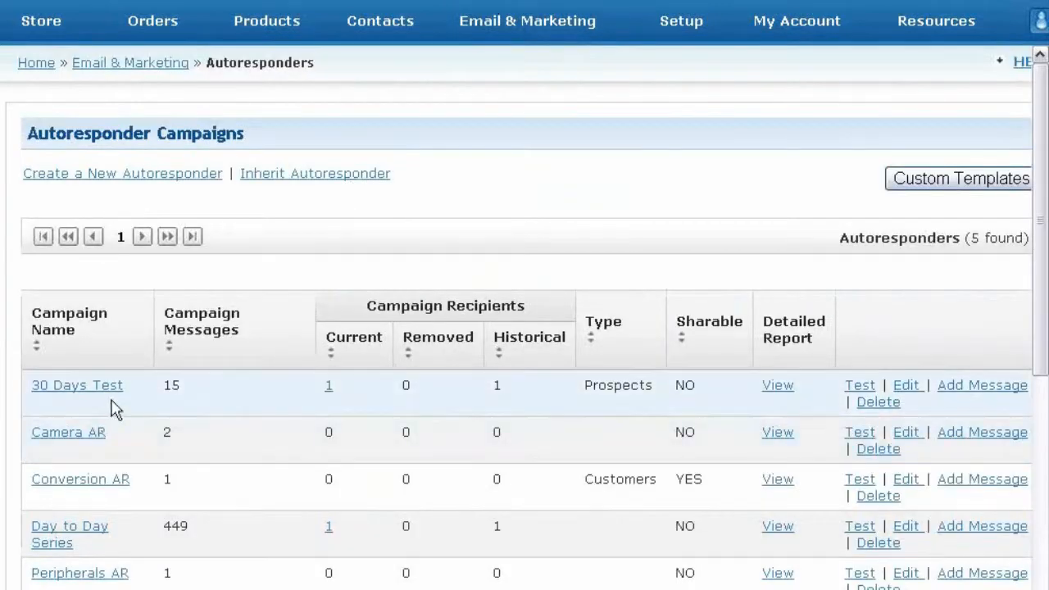
left_click(959, 395)
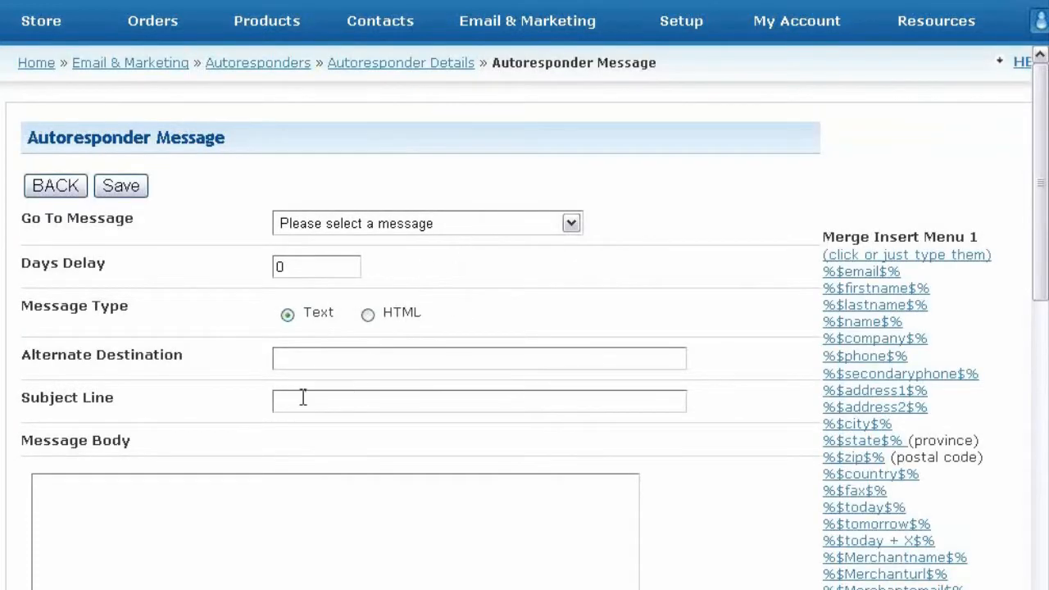
scroll(303, 398, "down", 5)
scroll(156, 402, "up", 3)
scroll(147, 393, "up", 3)
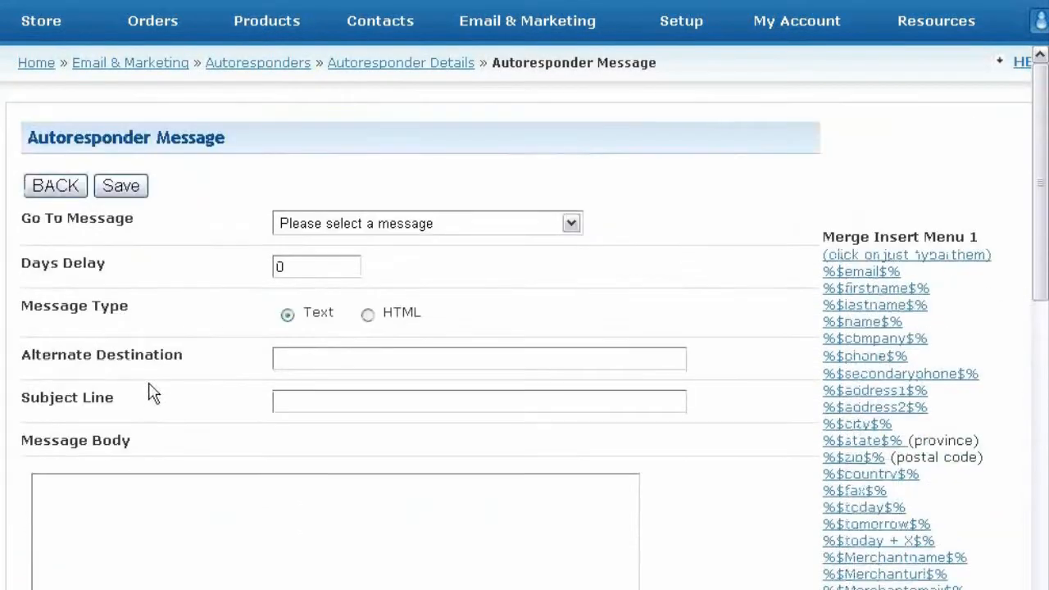
left_click(368, 315)
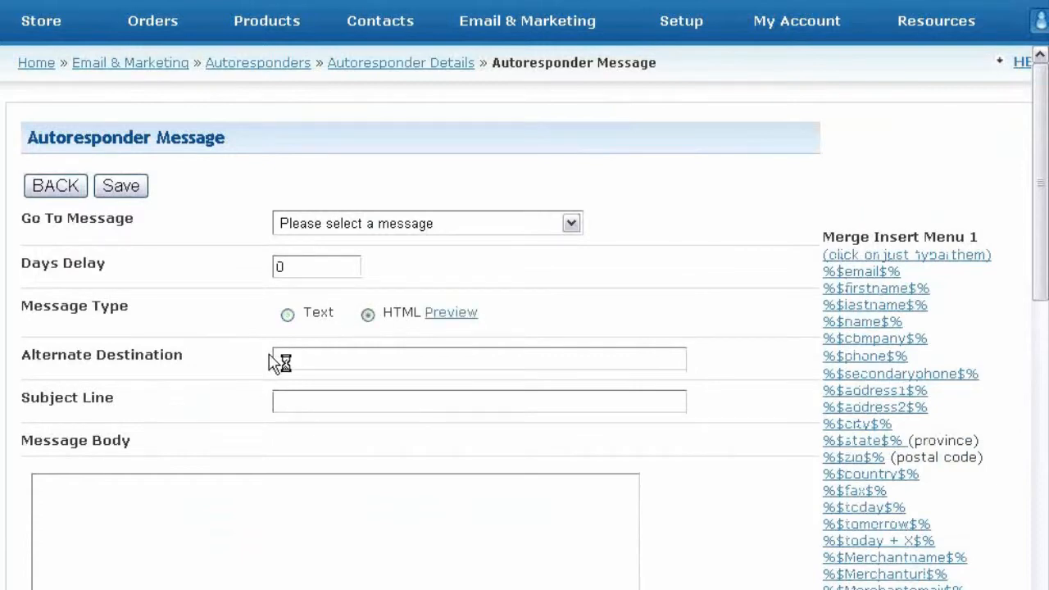
Step: Insert the %userlogin% merge code into the message body
scroll(274, 363, "down", 1)
scroll(287, 341, "down", 2)
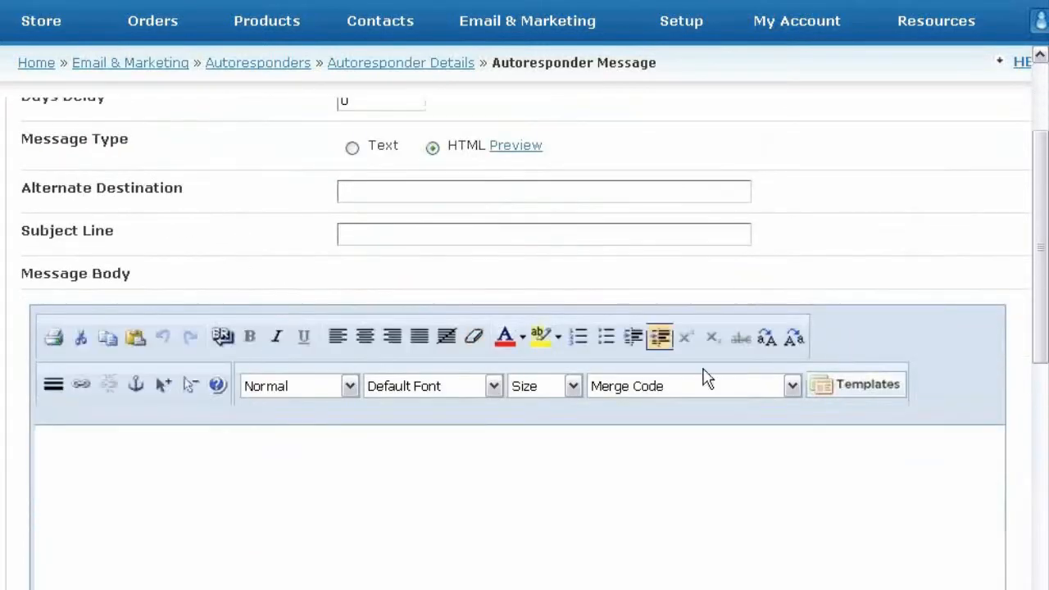
left_click(612, 498)
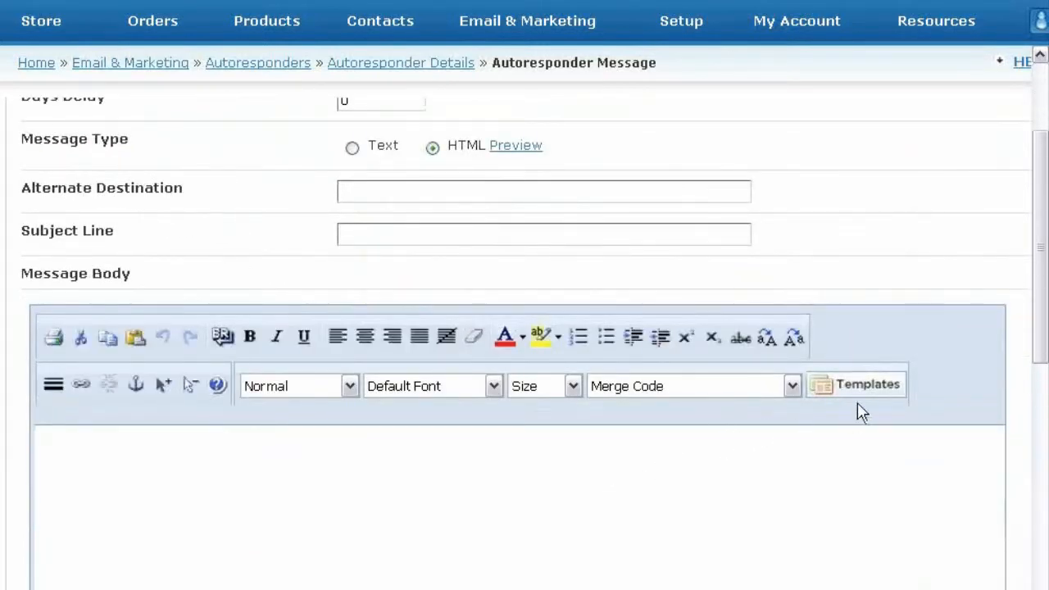
left_click(793, 386)
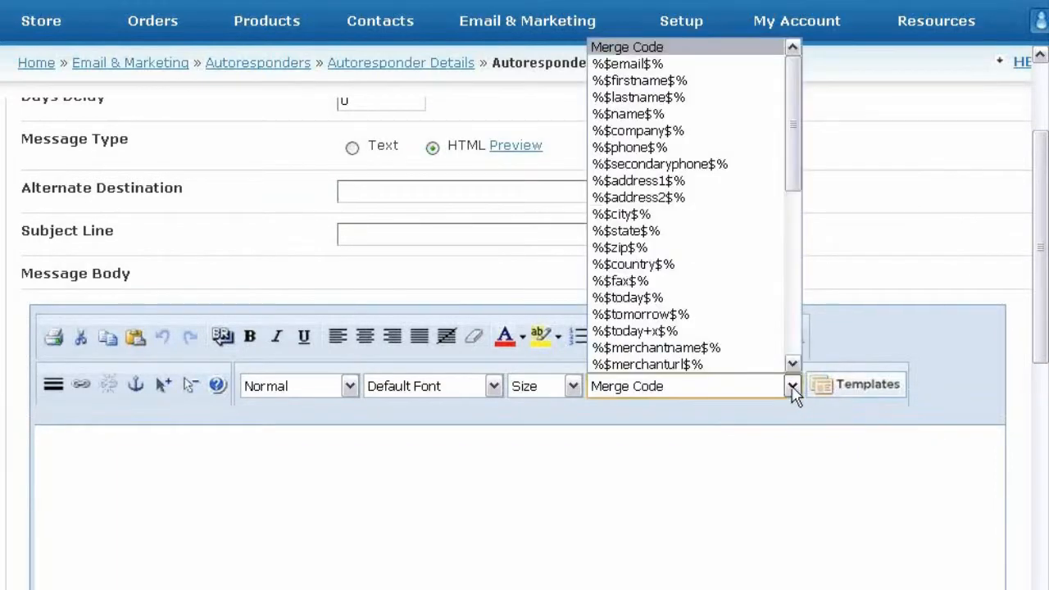
left_click_drag(791, 159, 818, 359)
left_click(655, 363)
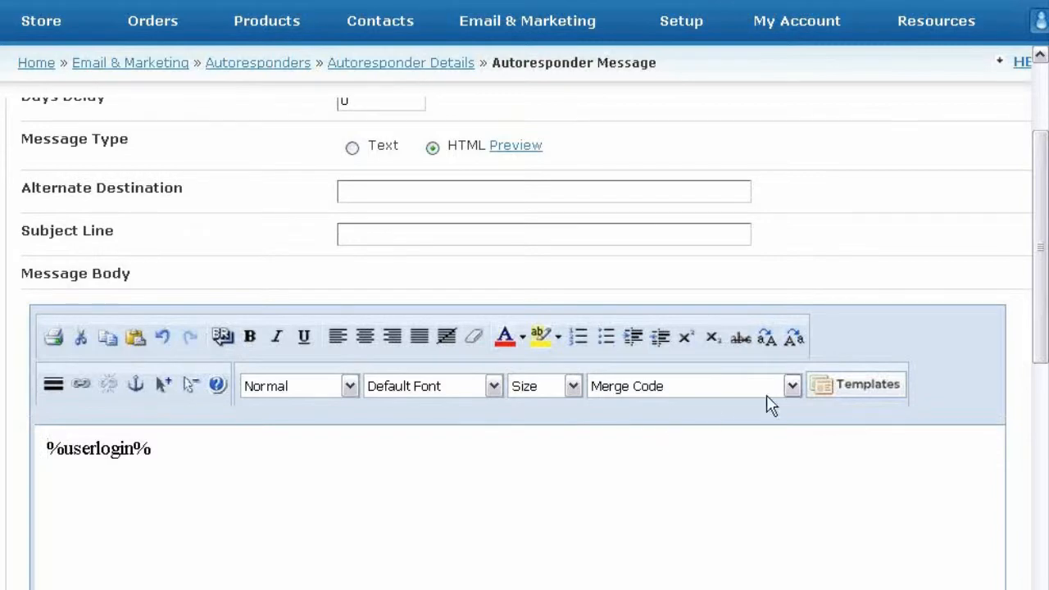
Step: Browse the merge code list without inserting, then select and deselect the %userlogin% text
left_click(792, 386)
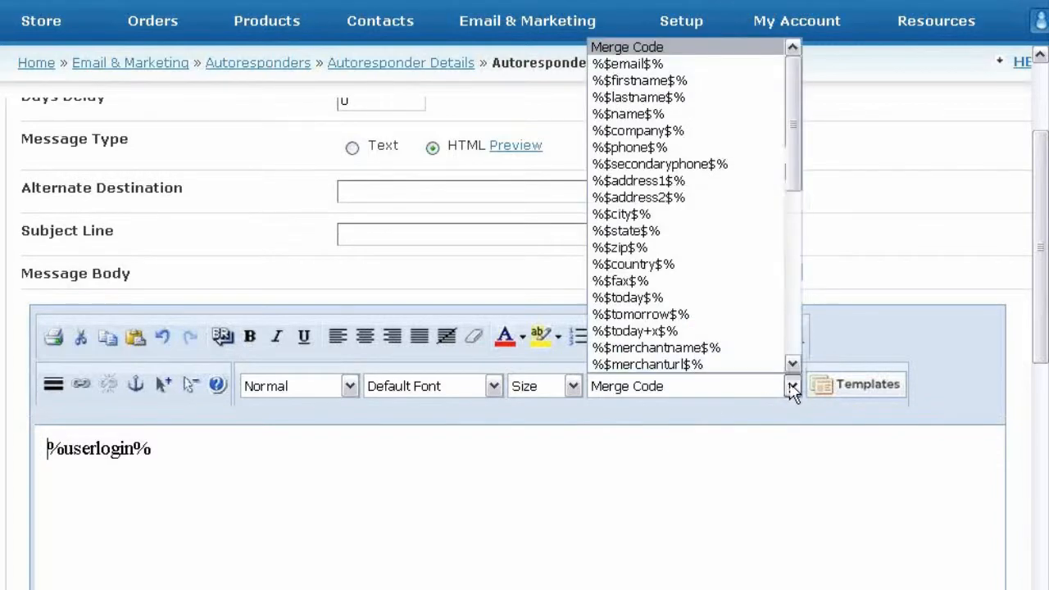
scroll(791, 358, "down", 10)
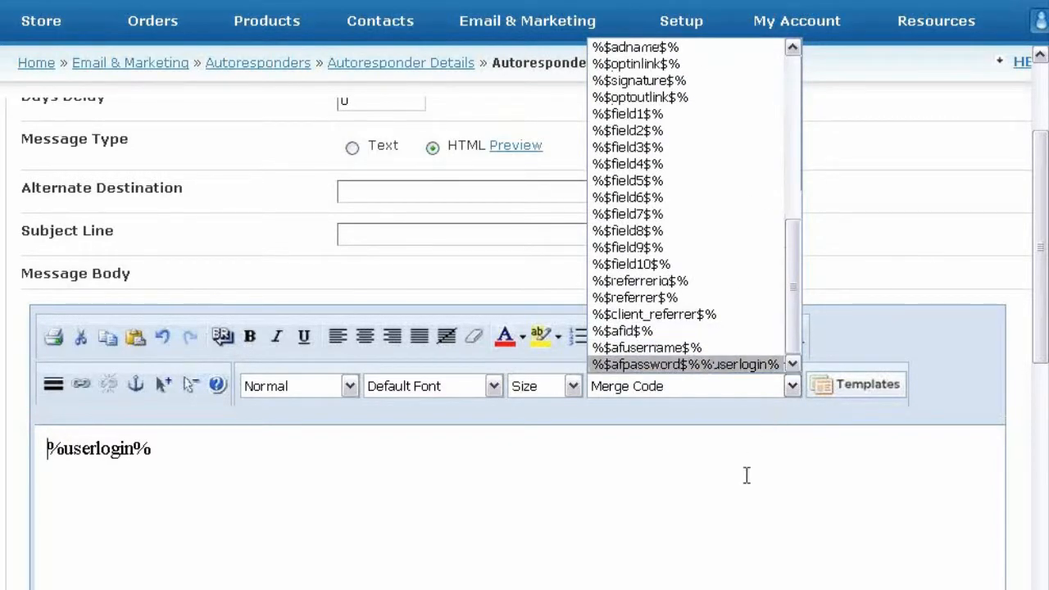
left_click(694, 566)
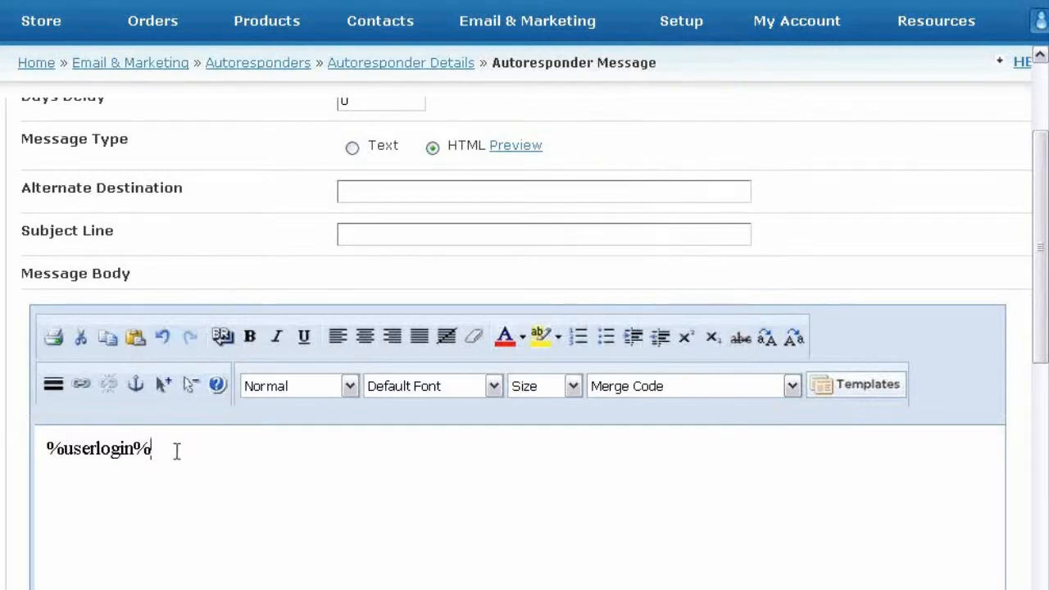
left_click_drag(146, 456, 33, 463)
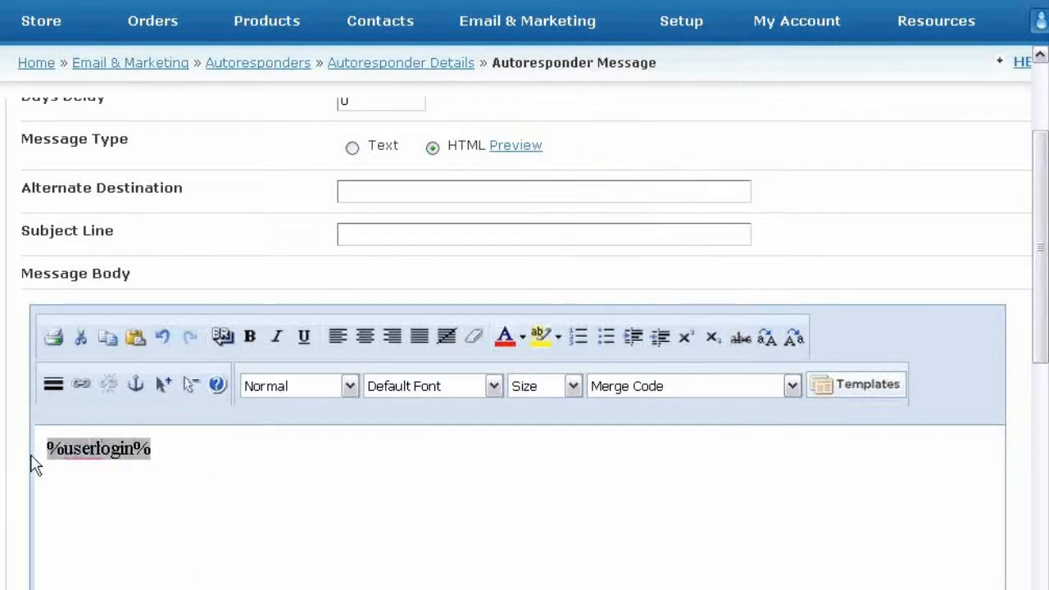
left_click(96, 471)
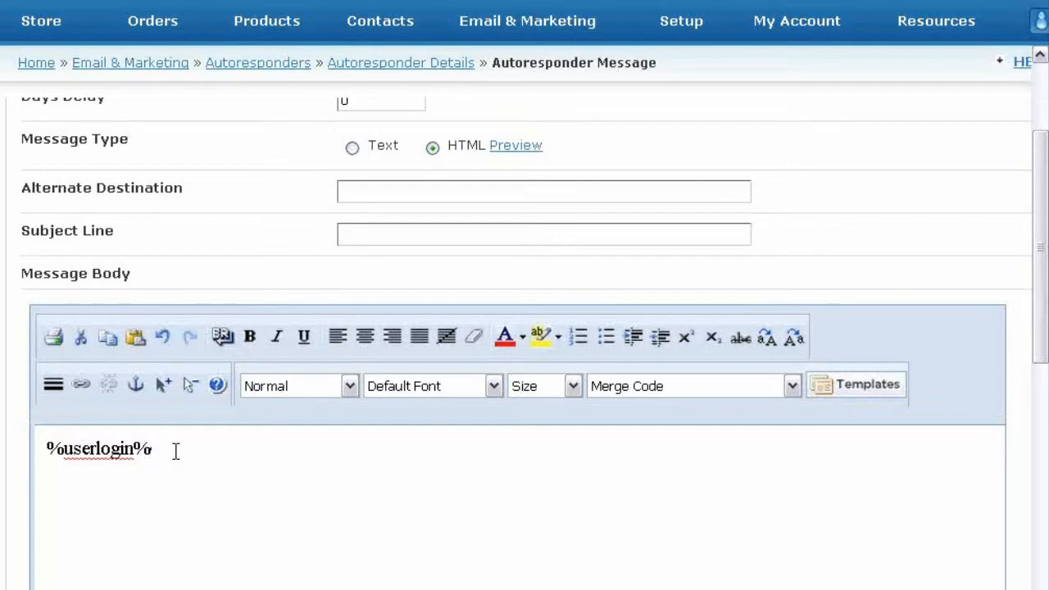
scroll(123, 369, "up", 3)
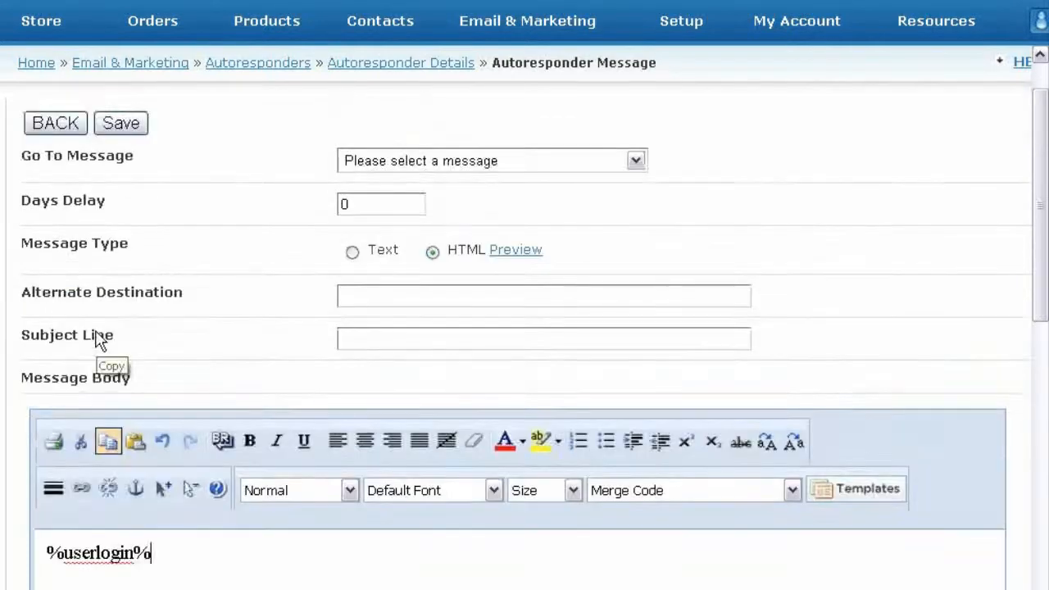
Step: Open the Monochrome master template via Store > Master Templates and browse its Merge Data entries
left_click(70, 30)
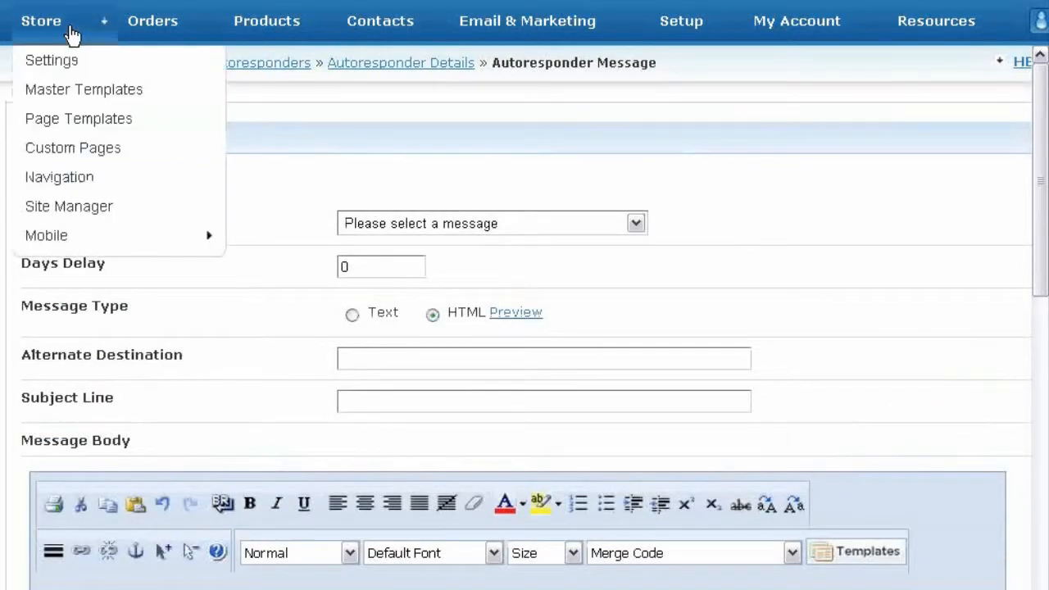
left_click(105, 92)
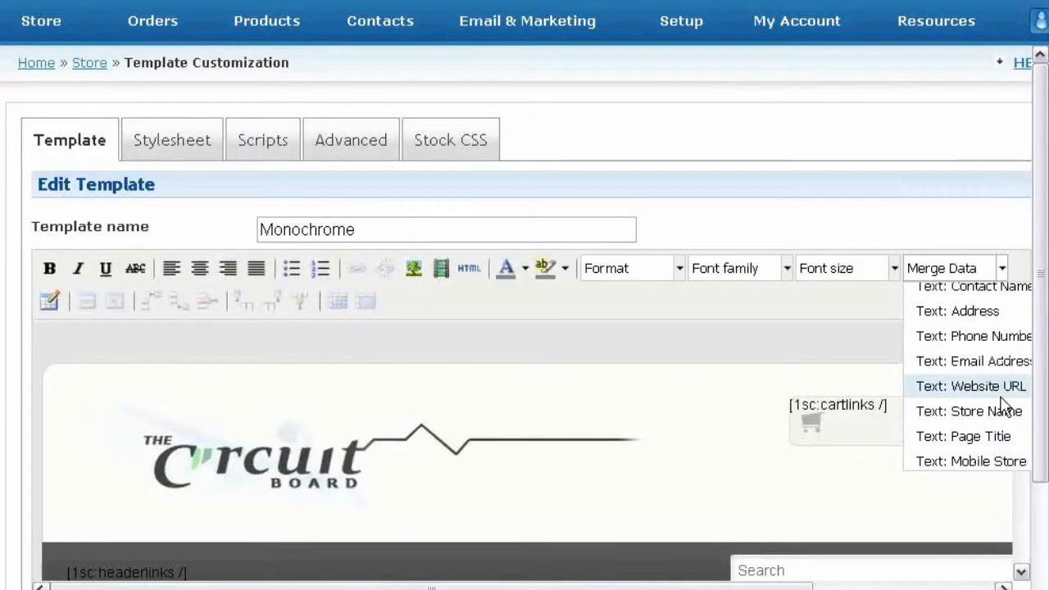
key("ctrl+minus")
left_click_drag(903, 338, 905, 385)
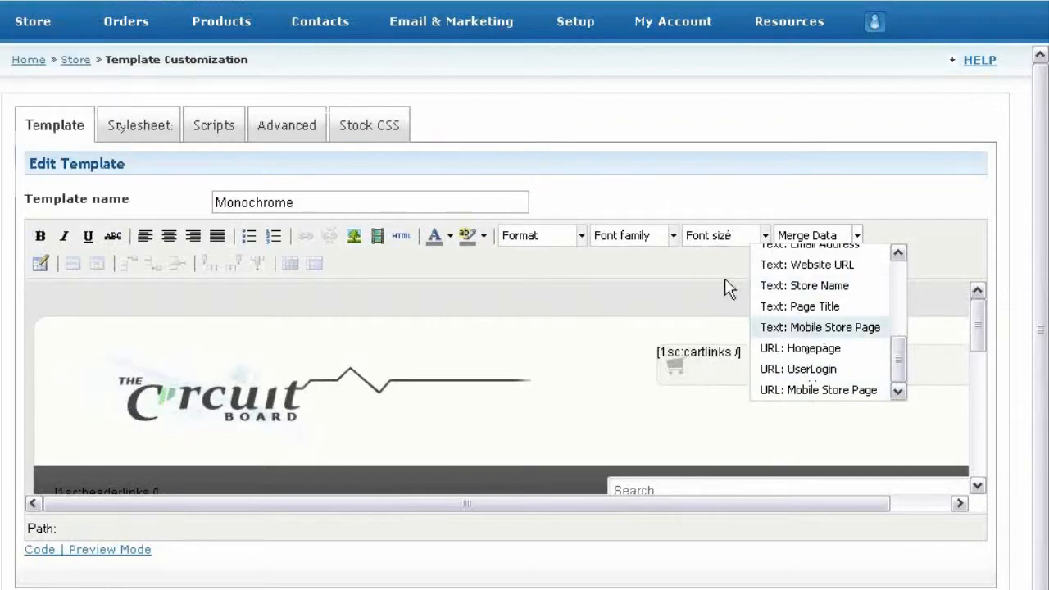
left_click(480, 117)
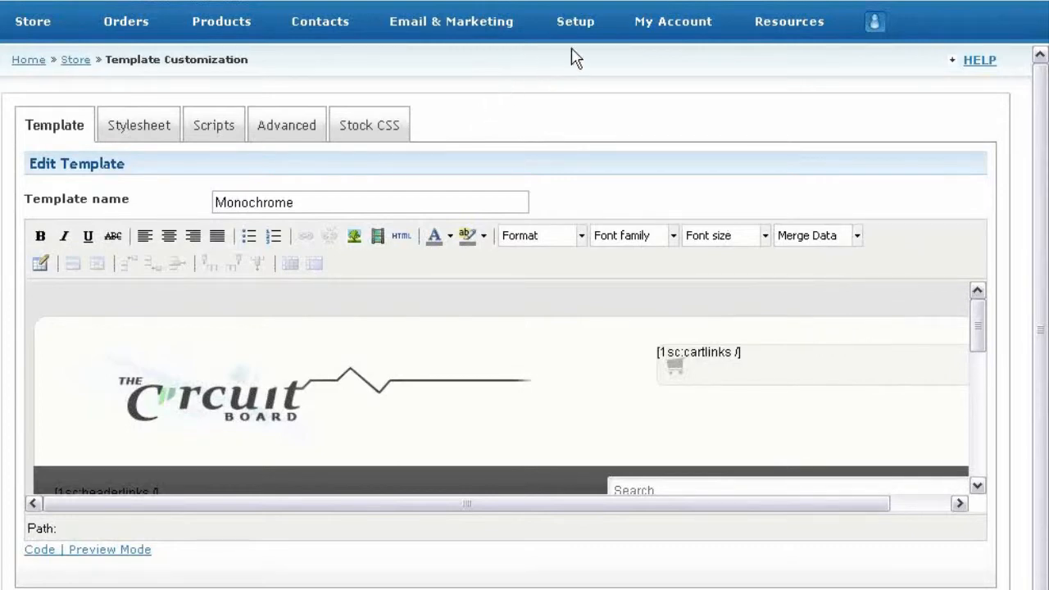
Step: Review the roles table under My Account > Access Management > Manage Roles, then start a new role
left_click(678, 28)
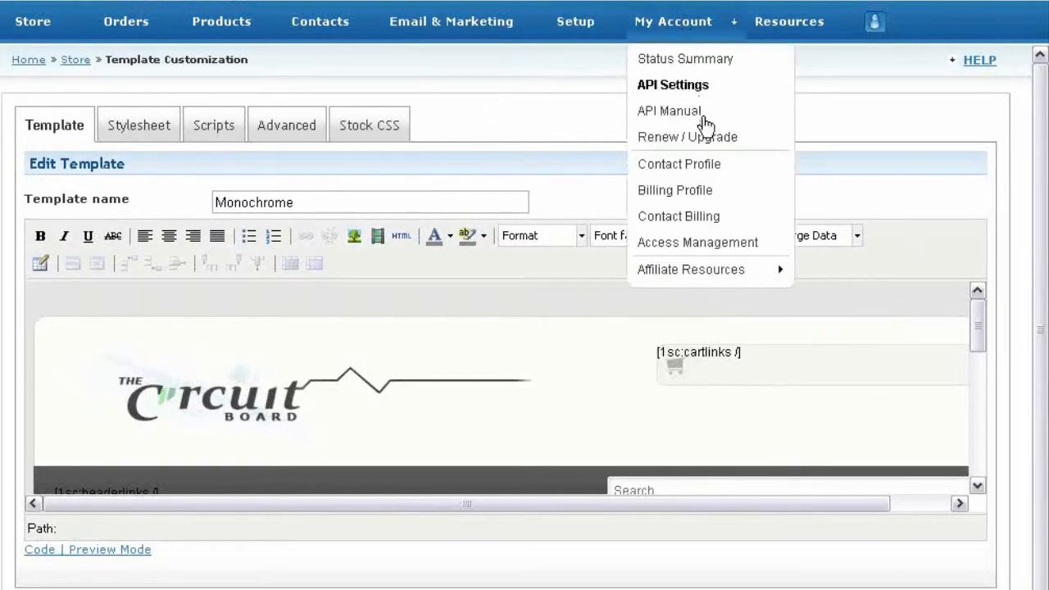
left_click(751, 242)
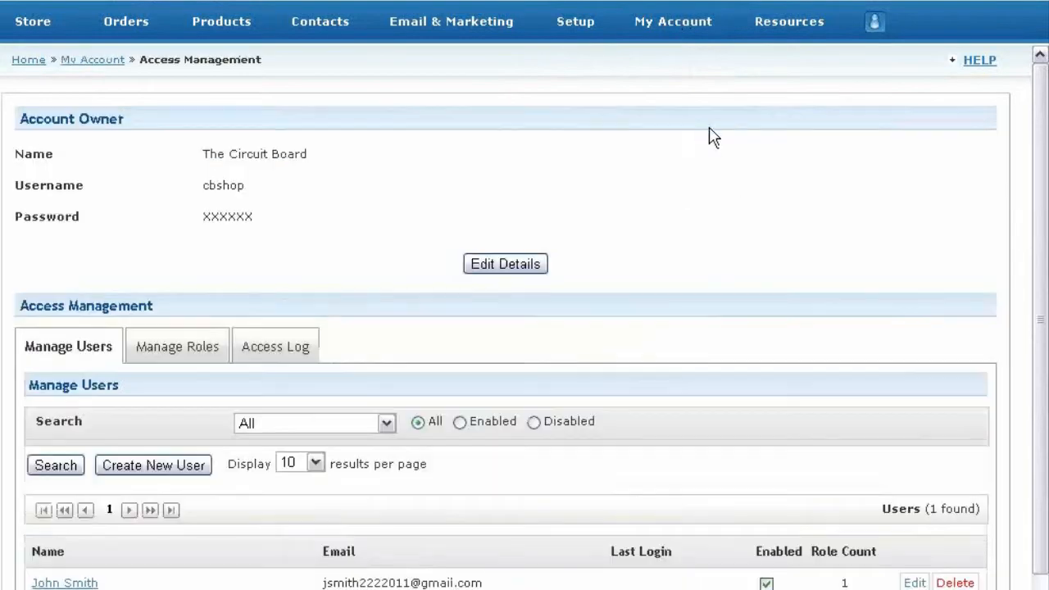
left_click(191, 352)
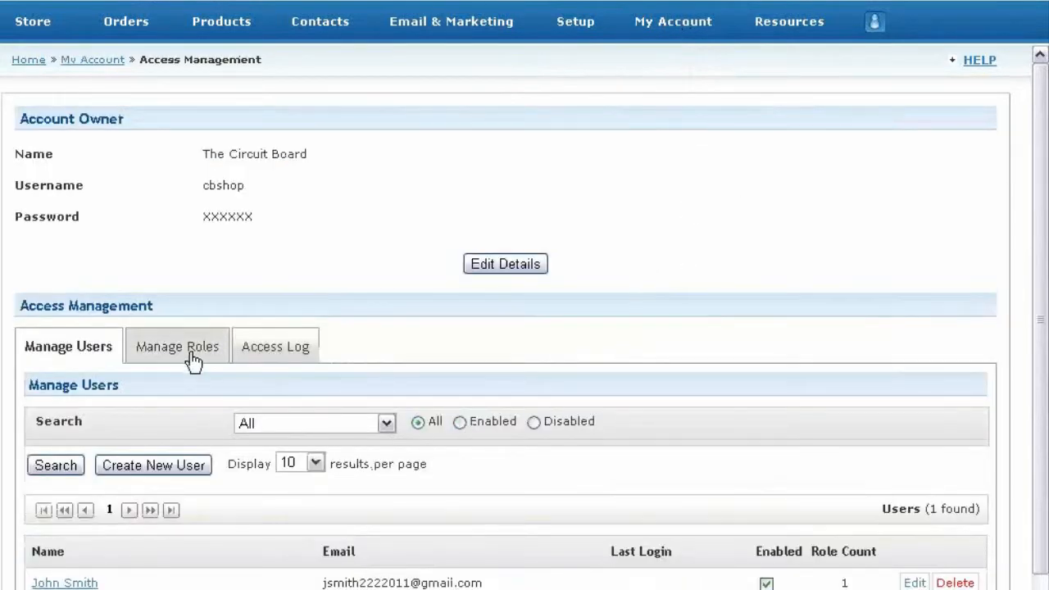
scroll(210, 362, "down", 4)
key("ctrl+plus")
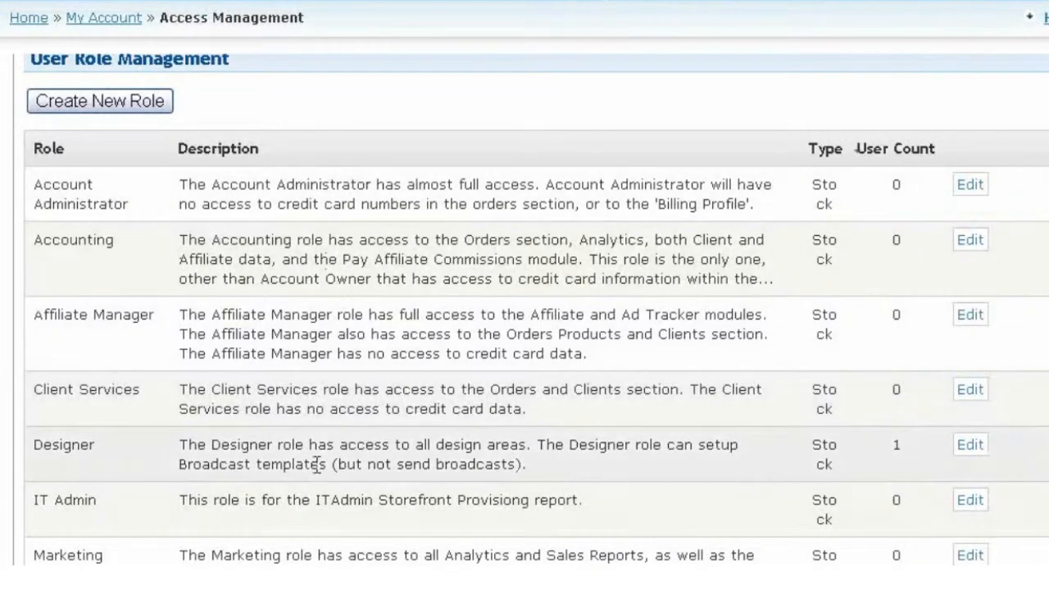
scroll(339, 368, "down", 3)
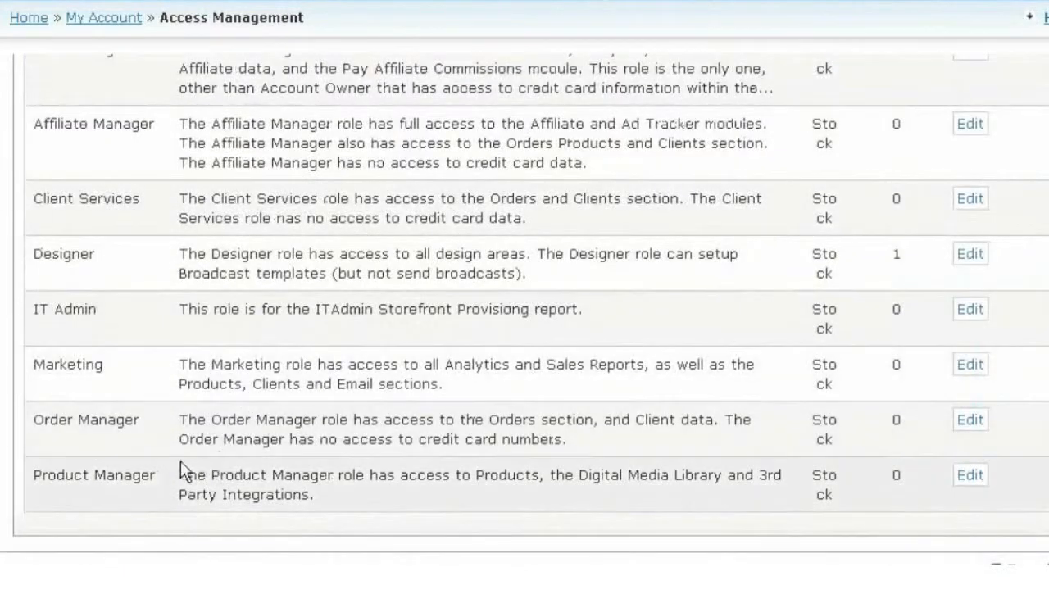
scroll(30, 417, "up", 5)
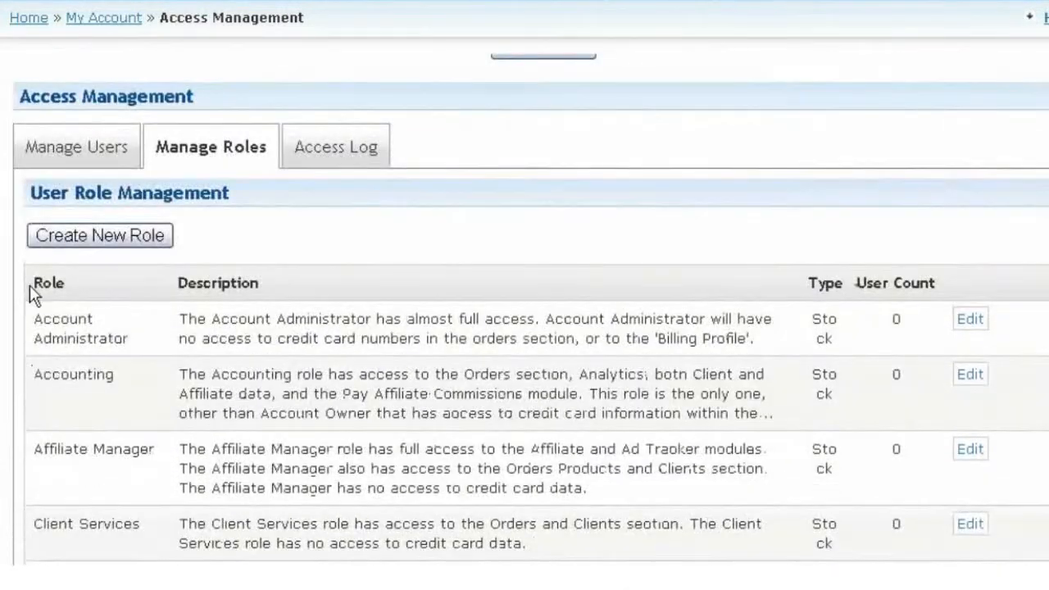
left_click(48, 236)
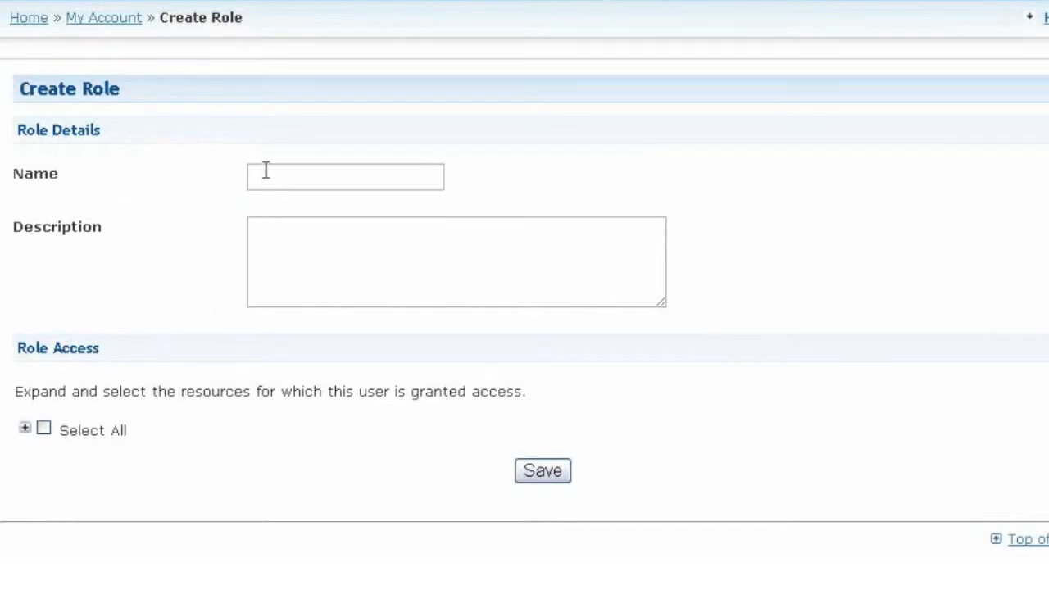
Step: Name the new role 'Custom Role for Phone Support' and expand its Role Access resource tree
left_click(294, 183)
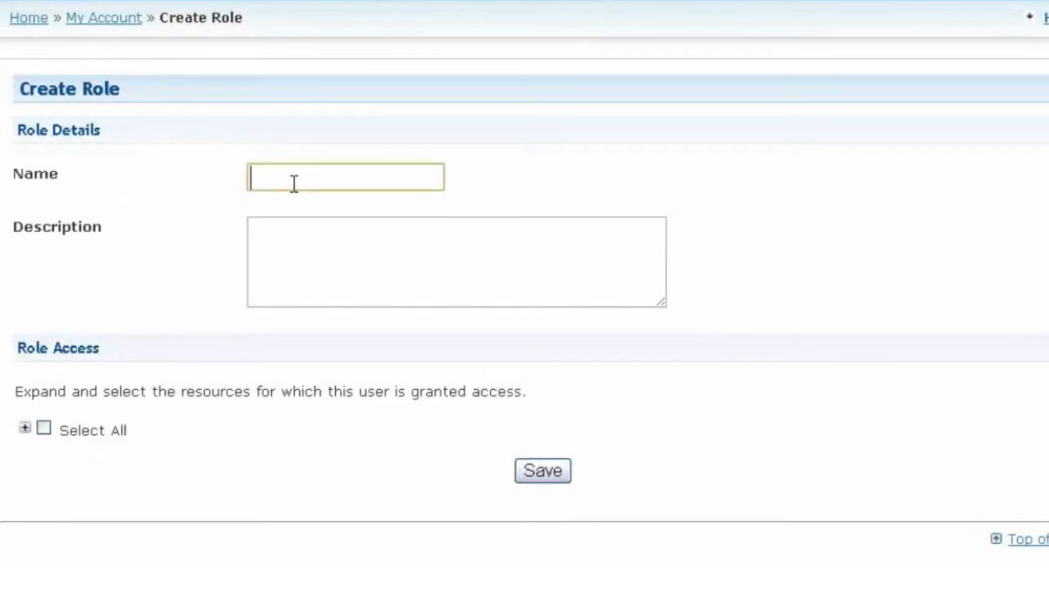
type("Custom Role for P")
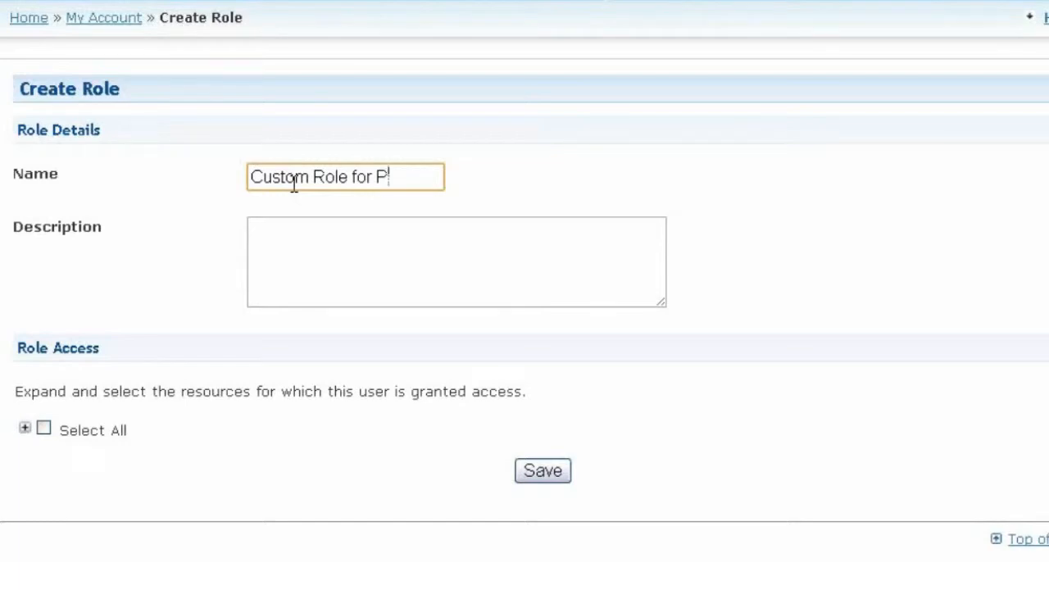
type("hone Supp")
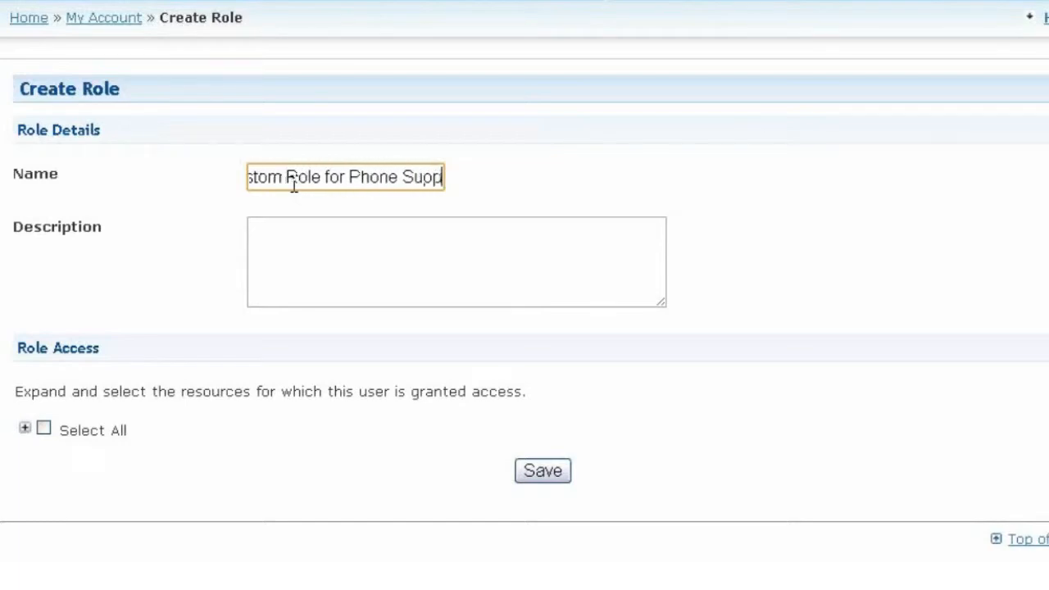
type("ort")
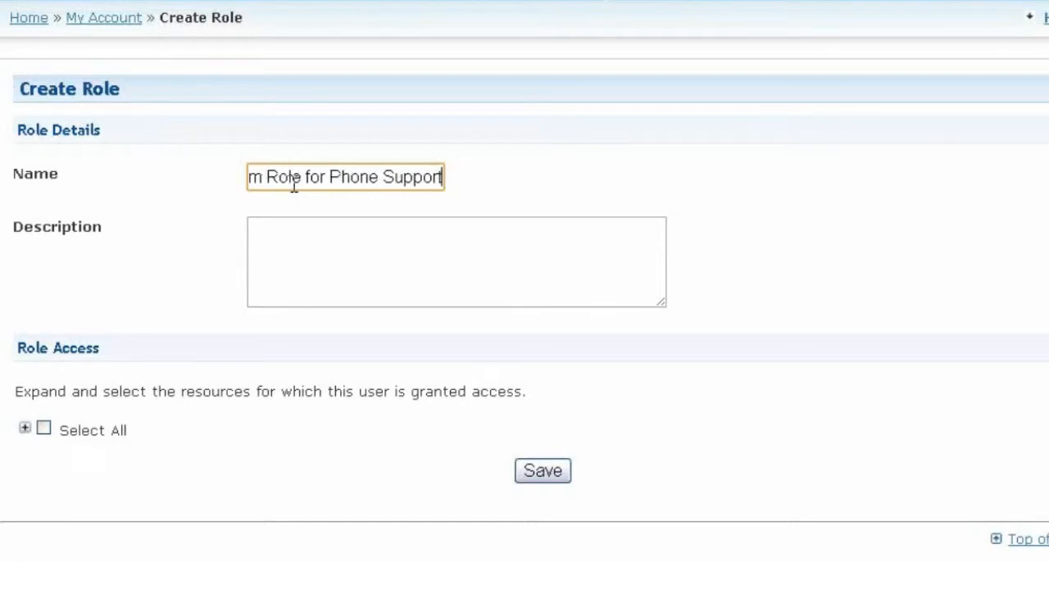
left_click(300, 267)
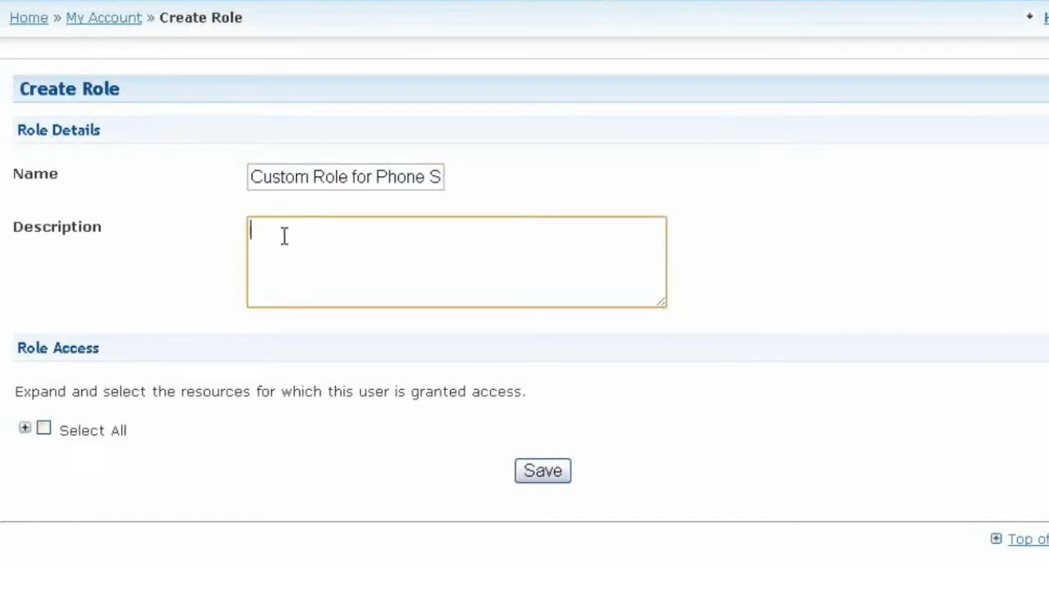
left_click(23, 429)
Step: Toggle Store access and its Settings permission off and back on, then collapse and re-expand Store
scroll(19, 435, "down", 3)
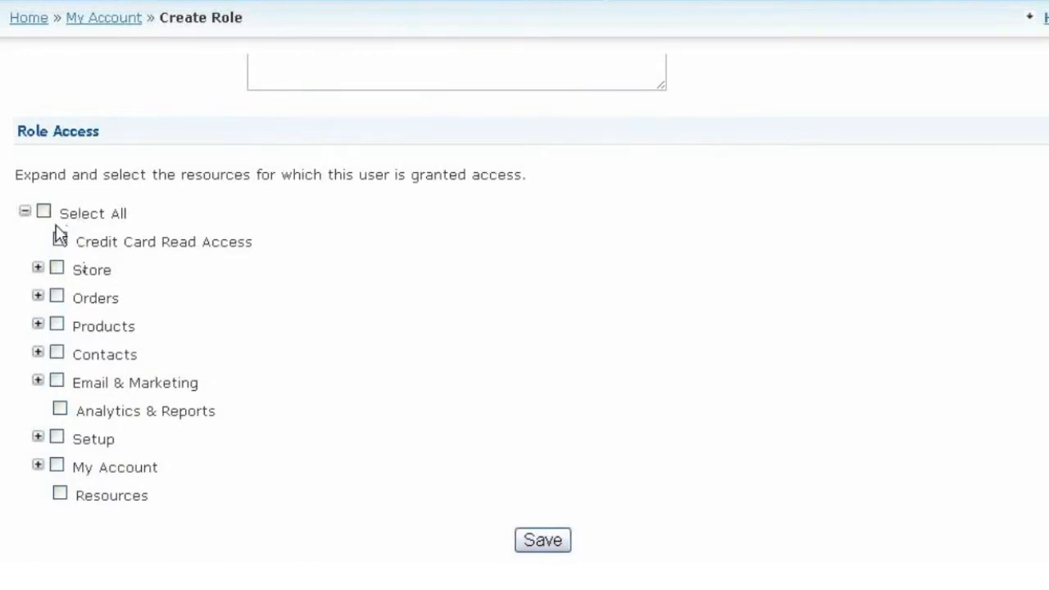
left_click(56, 267)
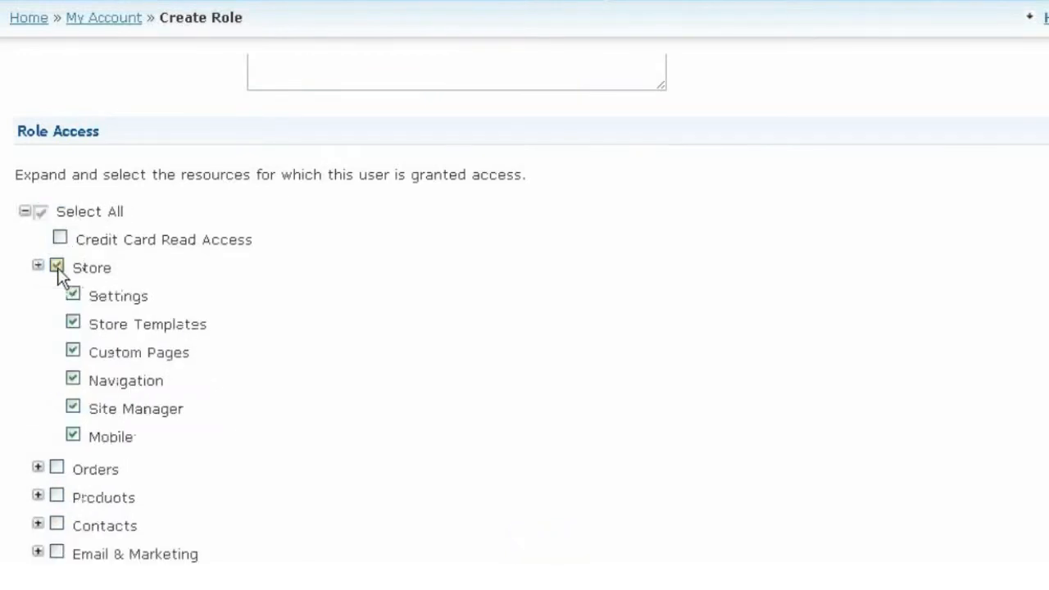
left_click(57, 268)
left_click(56, 269)
left_click(73, 295)
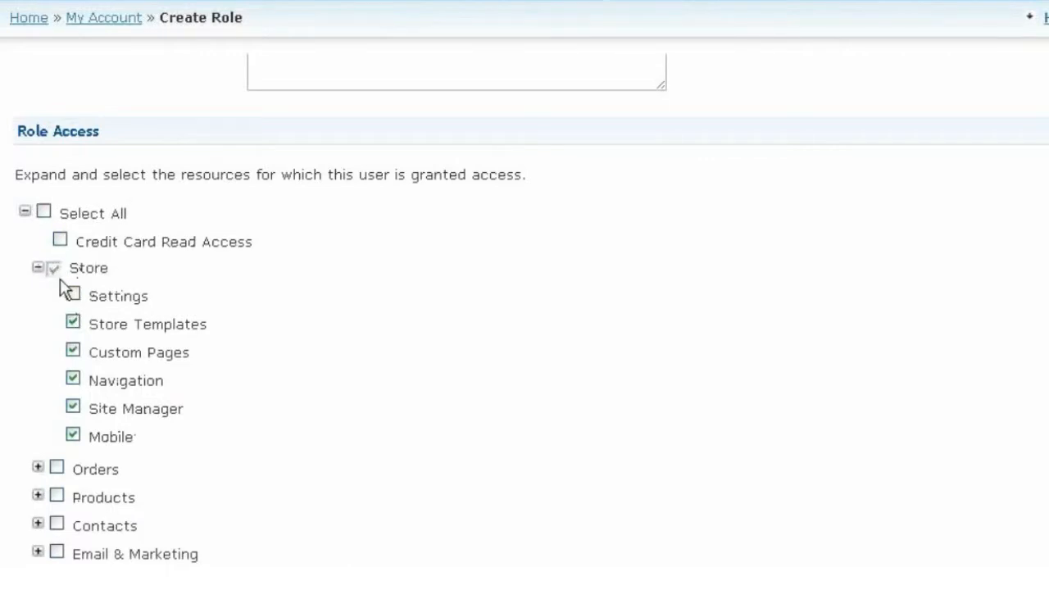
left_click(73, 295)
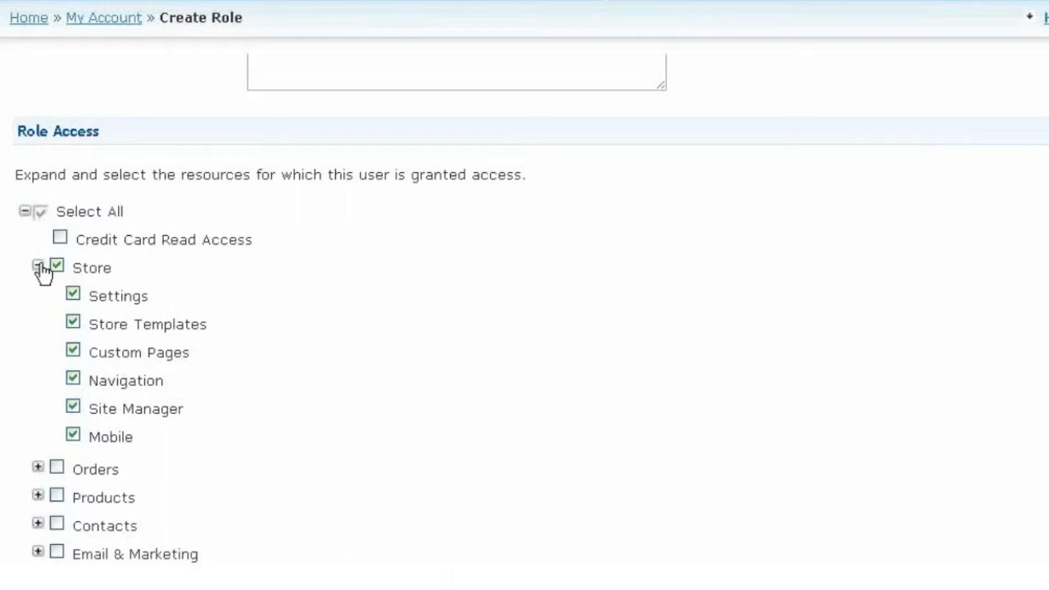
left_click(37, 268)
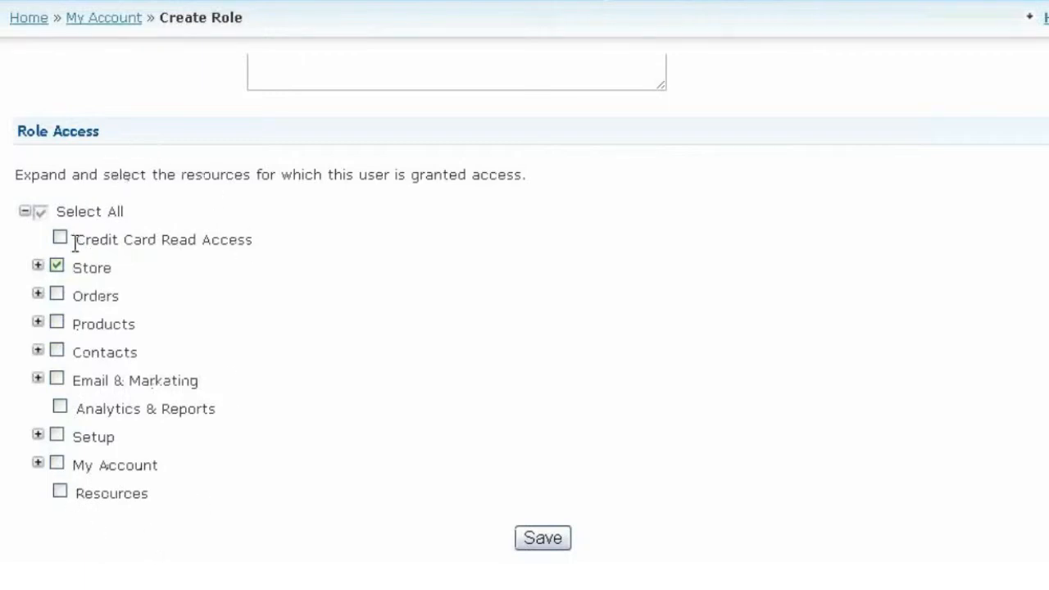
left_click(38, 267)
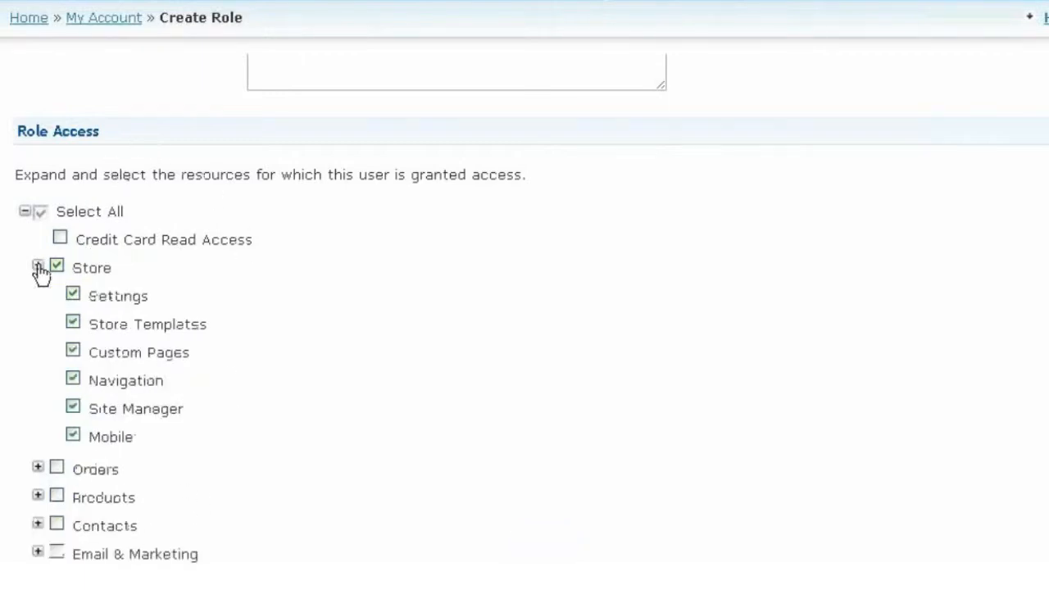
Step: Expand Orders and Regular Orders, then switch all Store permissions off and on again
left_click(38, 467)
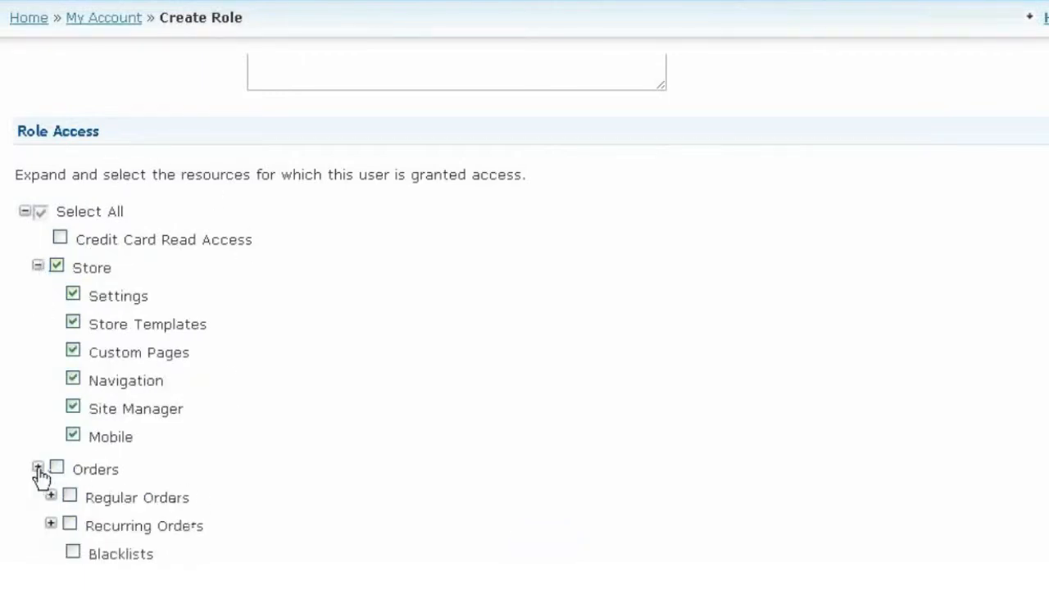
left_click(51, 498)
scroll(49, 492, "down", 3)
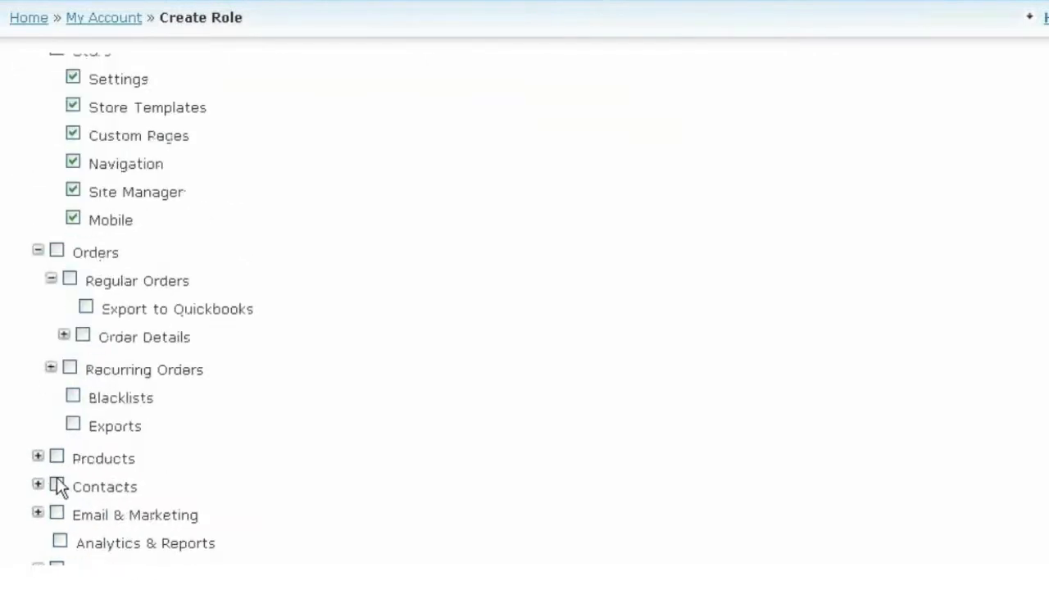
scroll(184, 400, "up", 3)
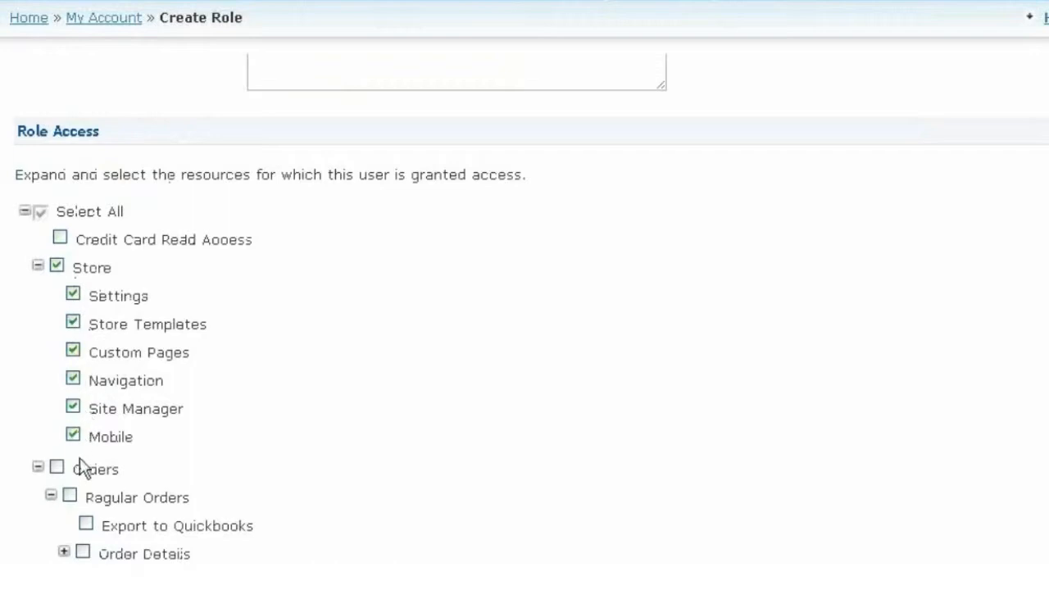
scroll(135, 551, "down", 4)
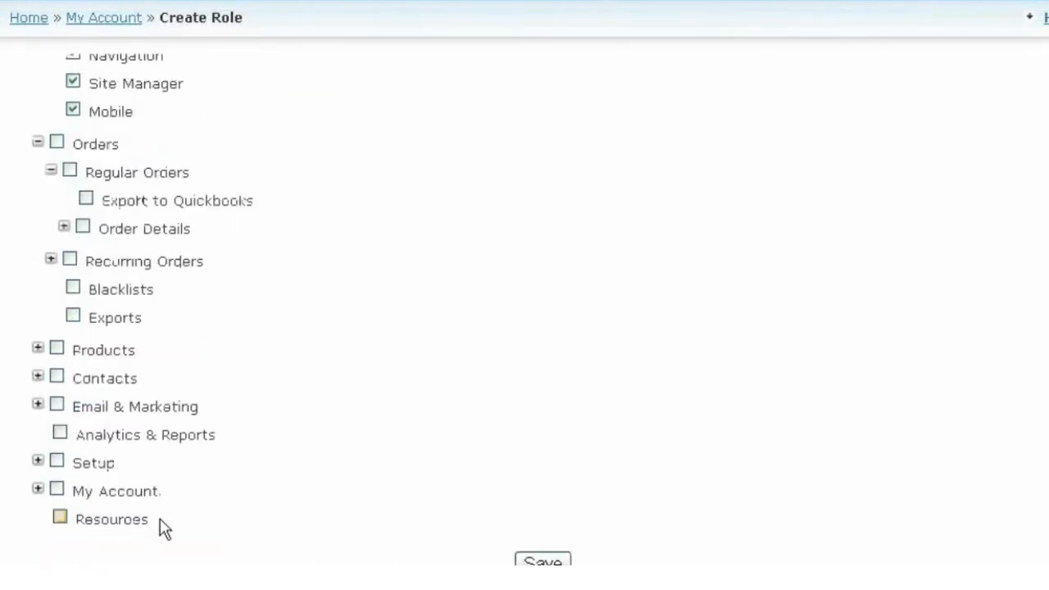
scroll(164, 528, "up", 6)
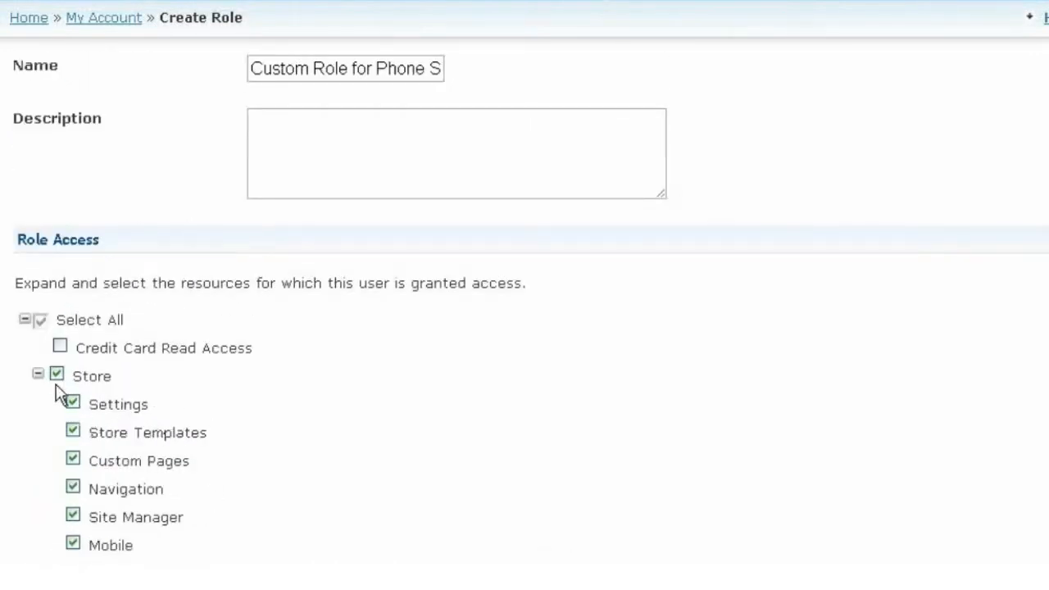
left_click(57, 375)
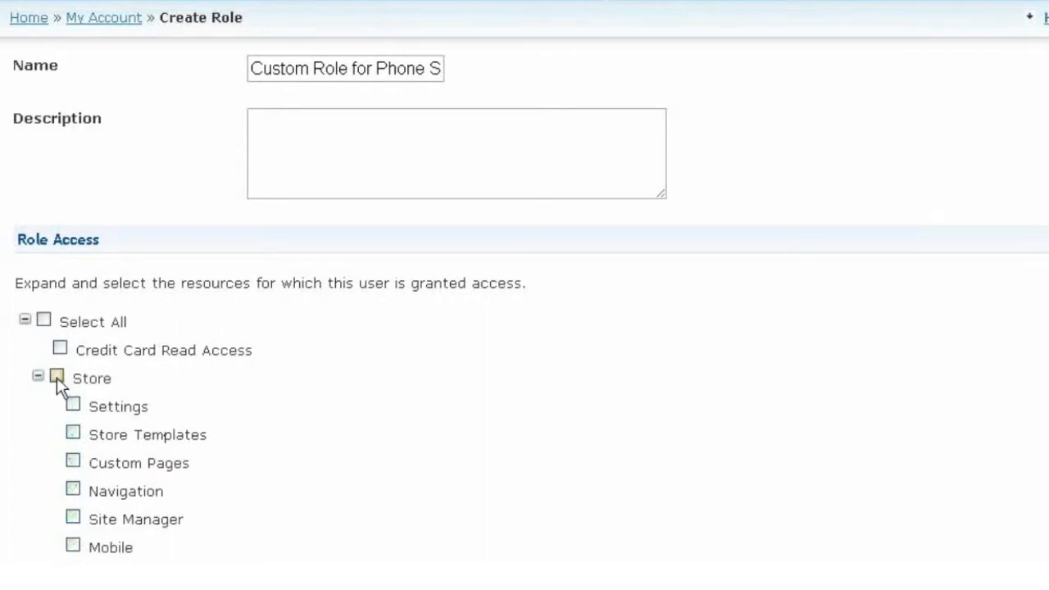
left_click(56, 376)
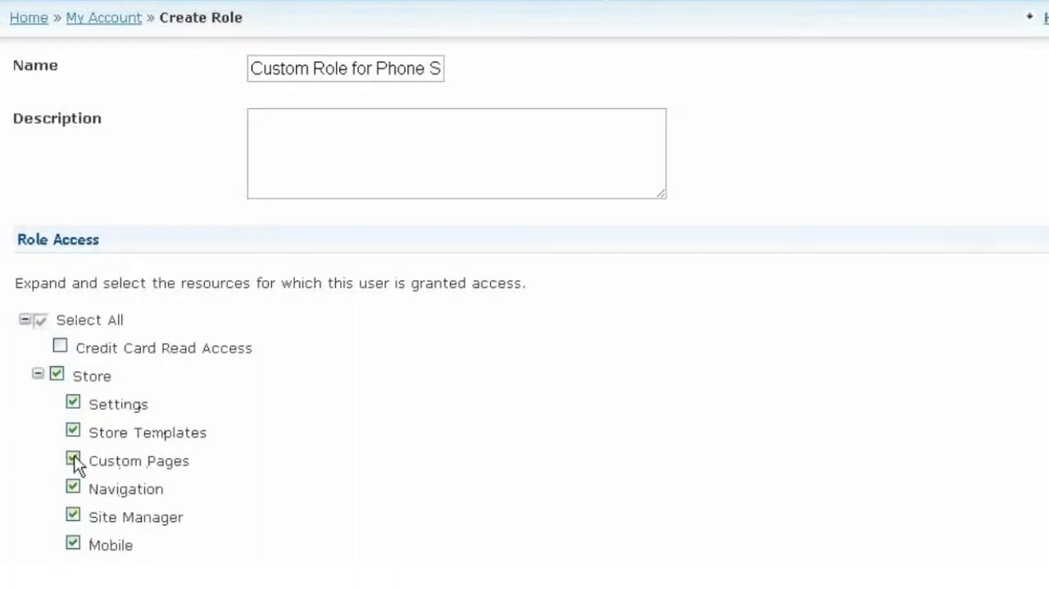
Step: Remove Store access and grant Orders except Recurring Orders, Exports and Export to Quickbooks
left_click(59, 375)
scroll(60, 393, "down", 1)
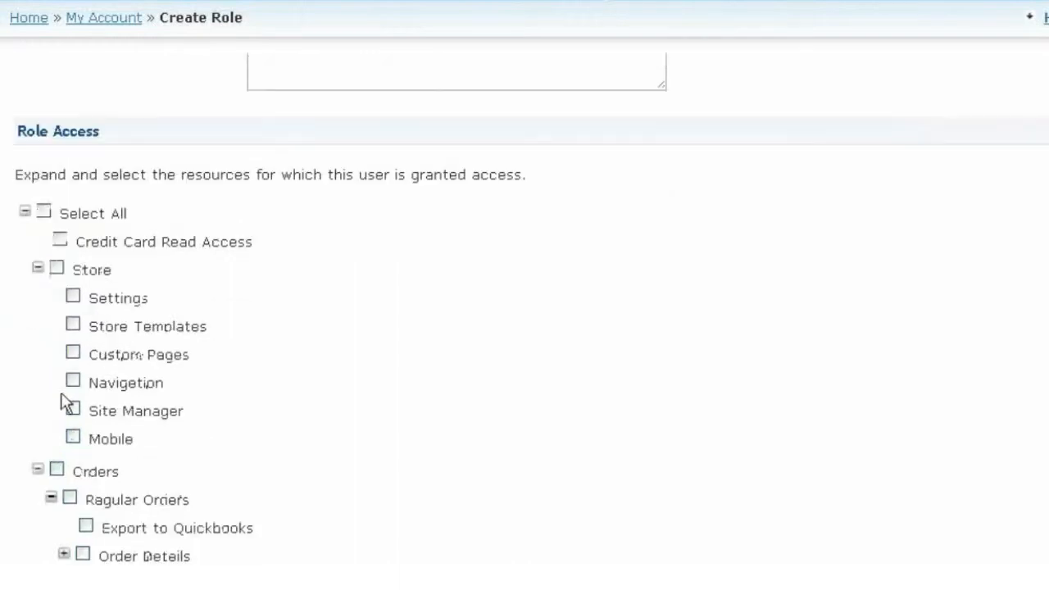
left_click(37, 269)
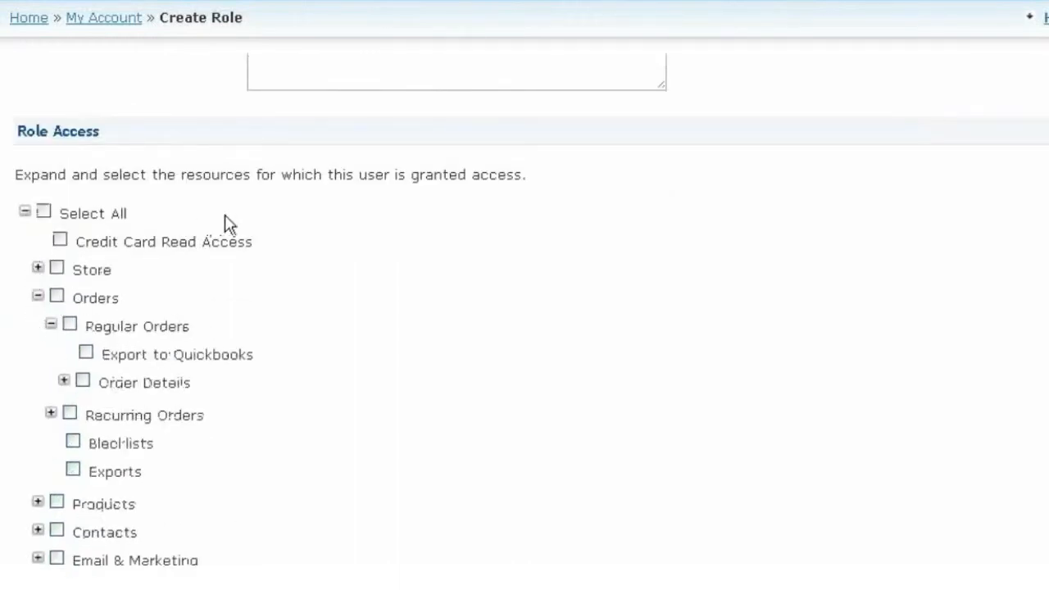
scroll(281, 227, "up", 2)
scroll(284, 229, "down", 3)
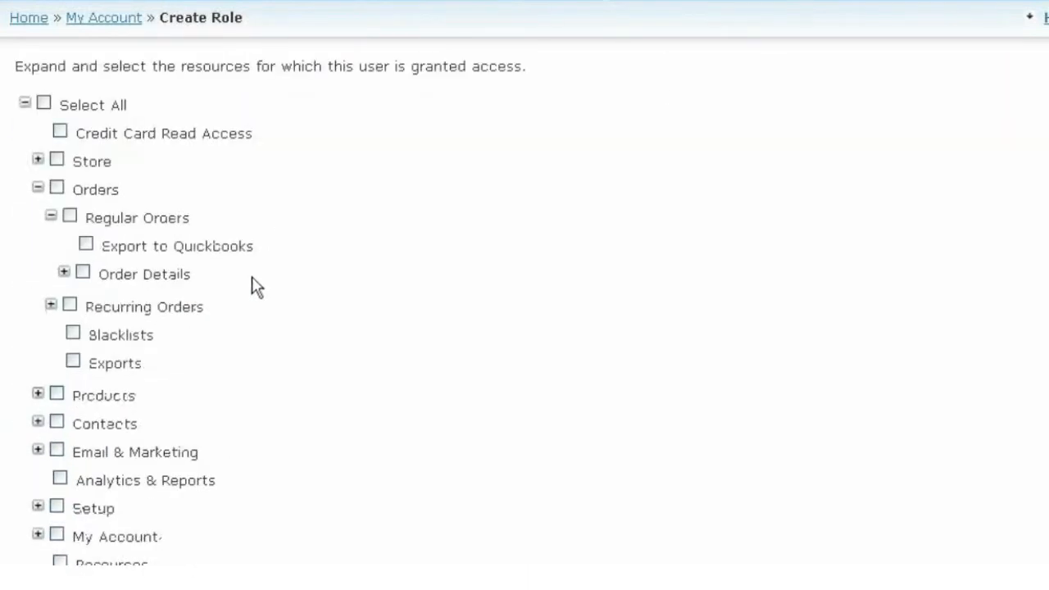
left_click(57, 189)
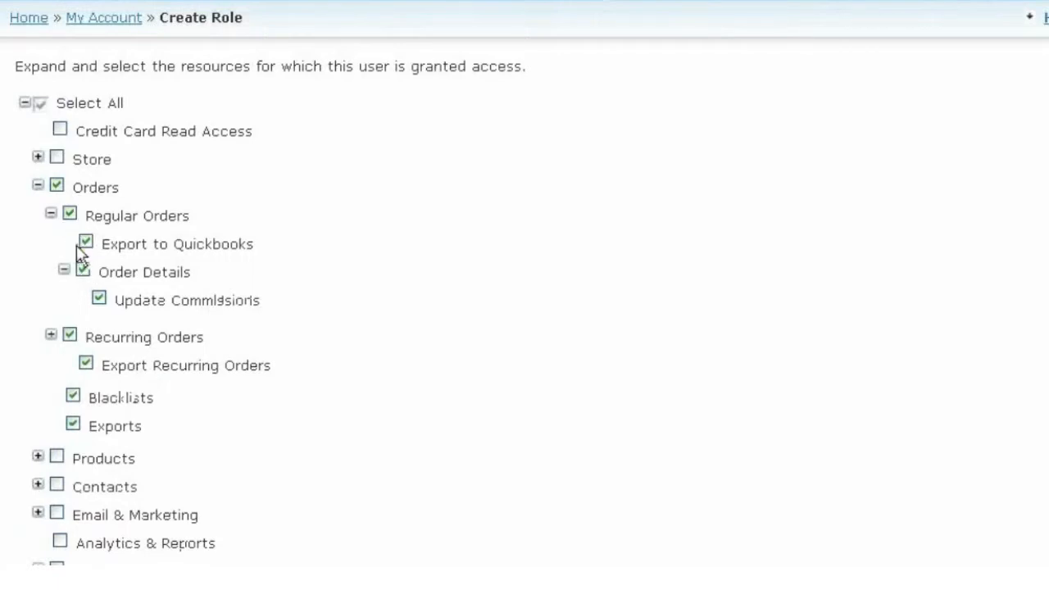
left_click(69, 337)
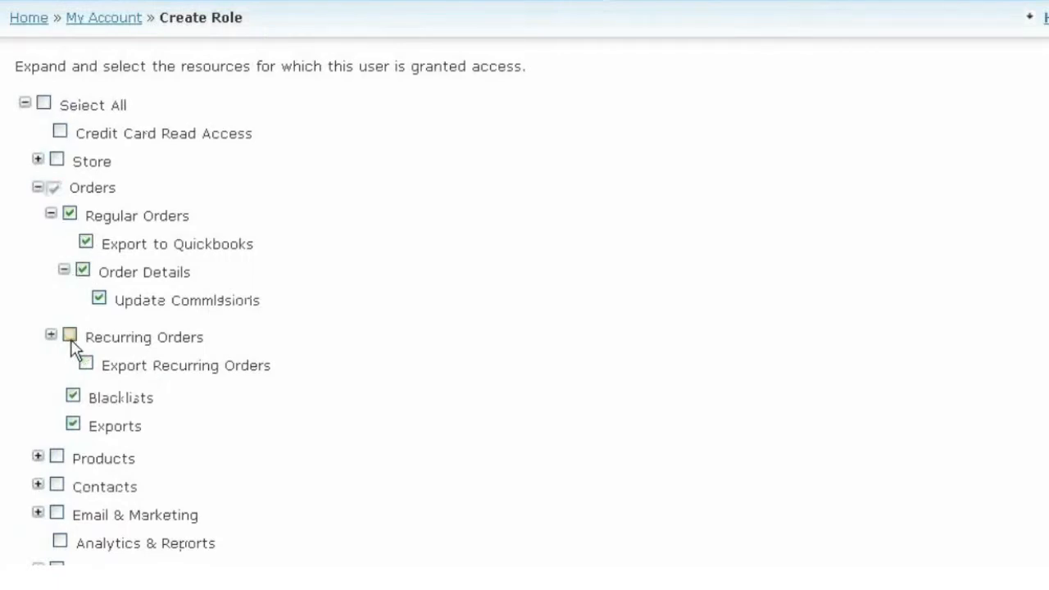
left_click(50, 336)
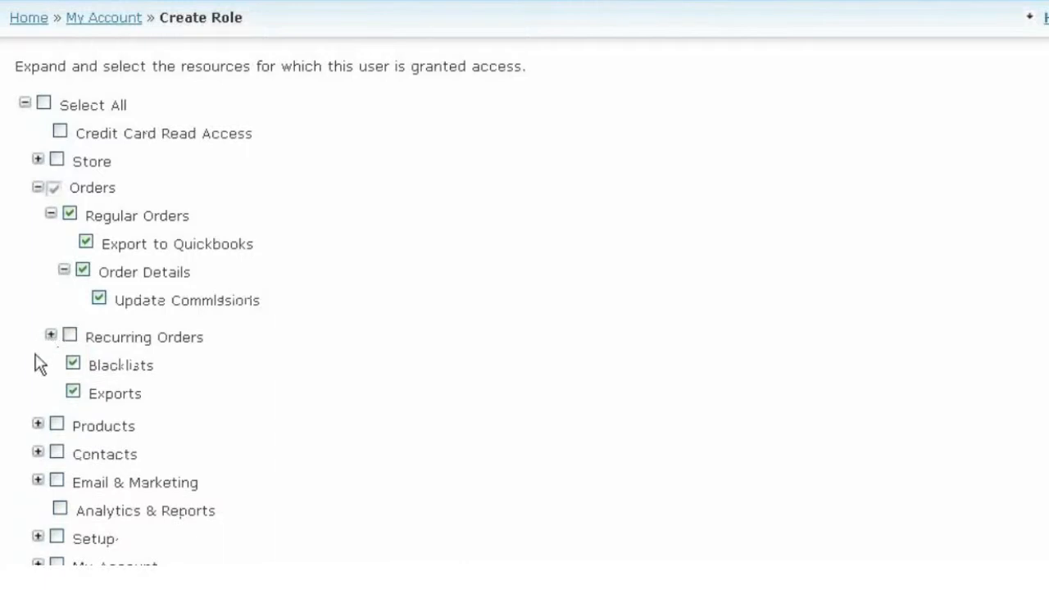
left_click(73, 392)
left_click(86, 242)
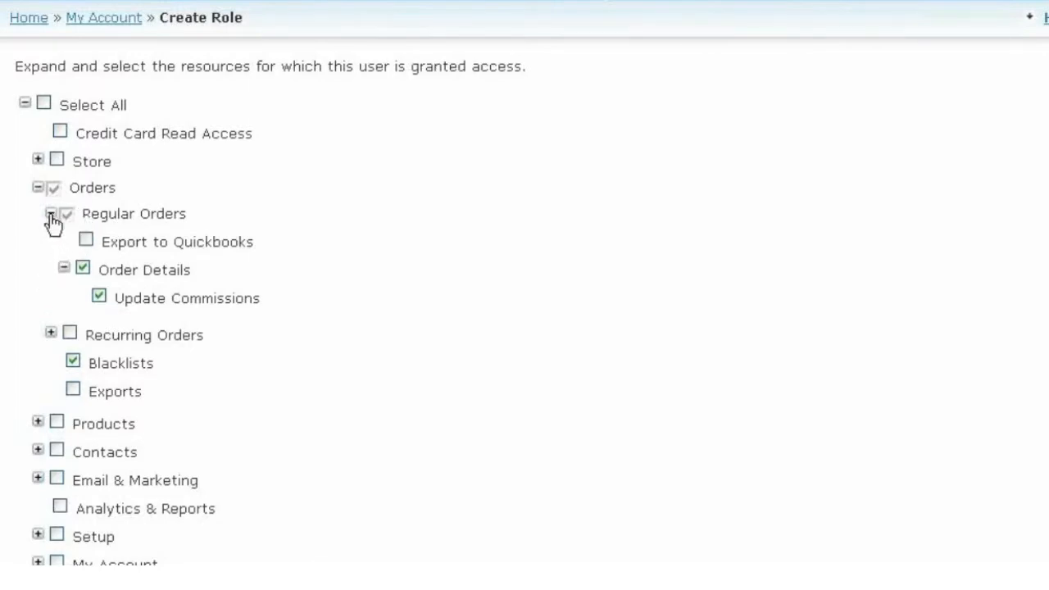
Step: Grant Offers & Discounts and Contacts permissions, then save the role
left_click(37, 188)
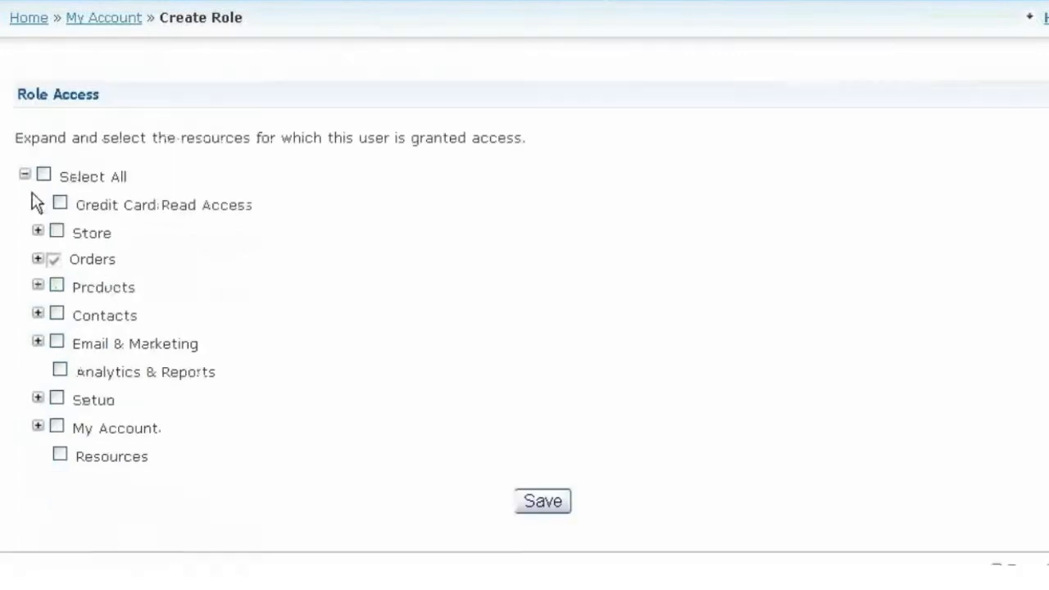
left_click(37, 284)
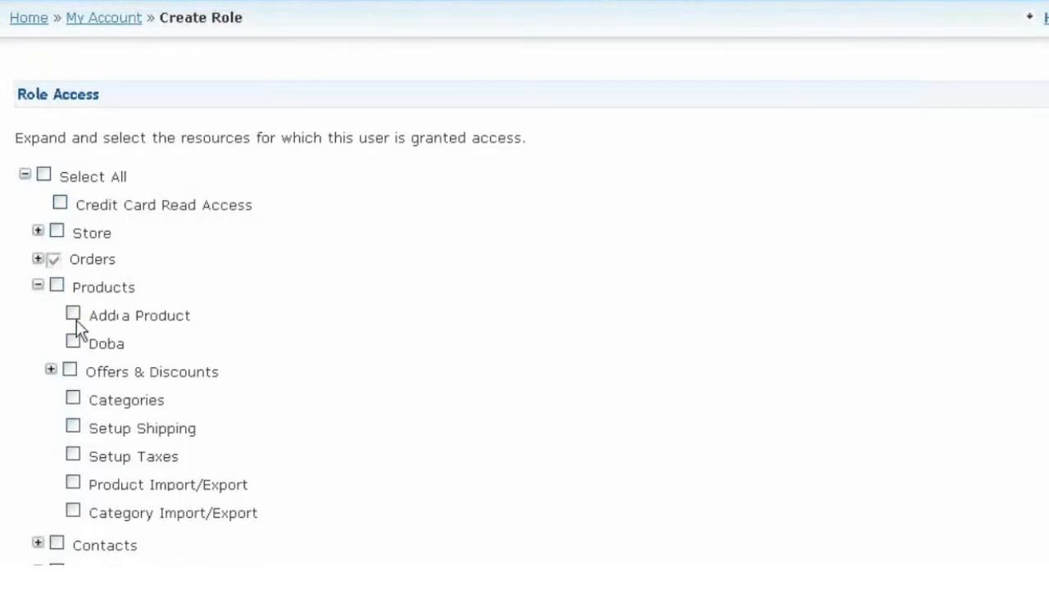
left_click(72, 371)
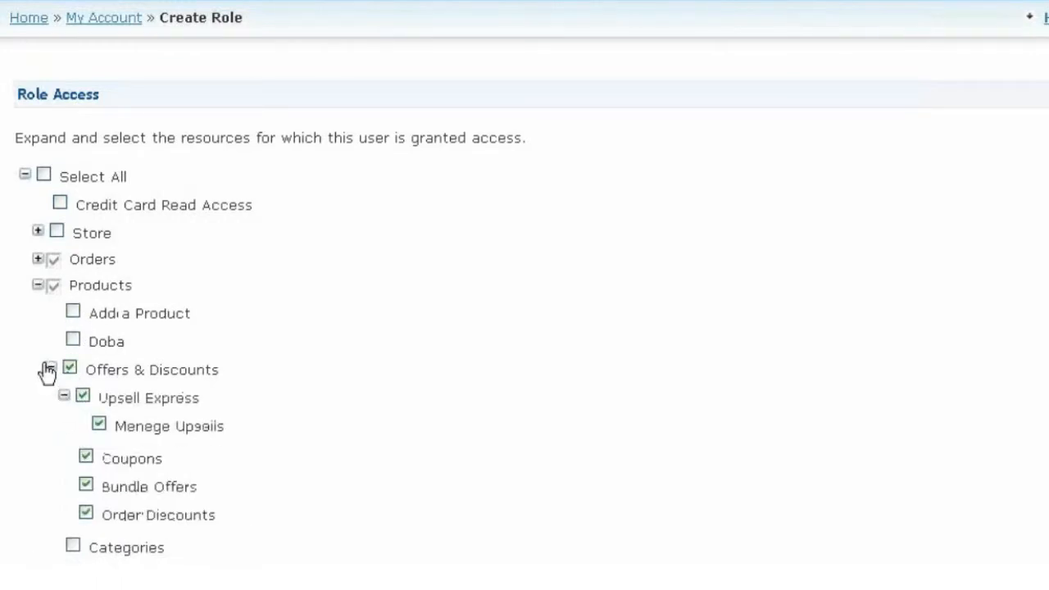
left_click(49, 369)
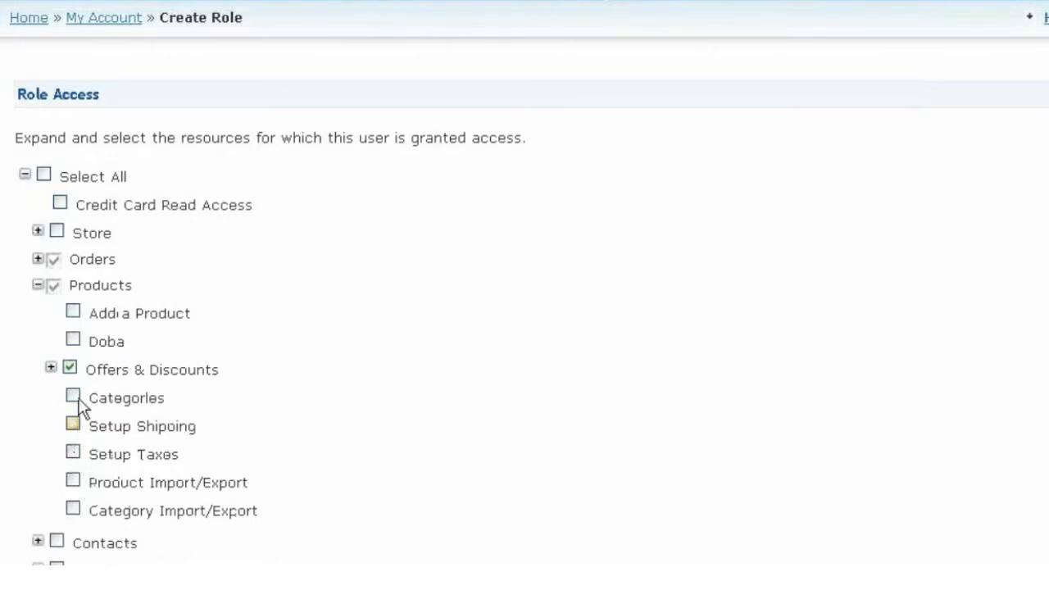
scroll(38, 370, "down", 3)
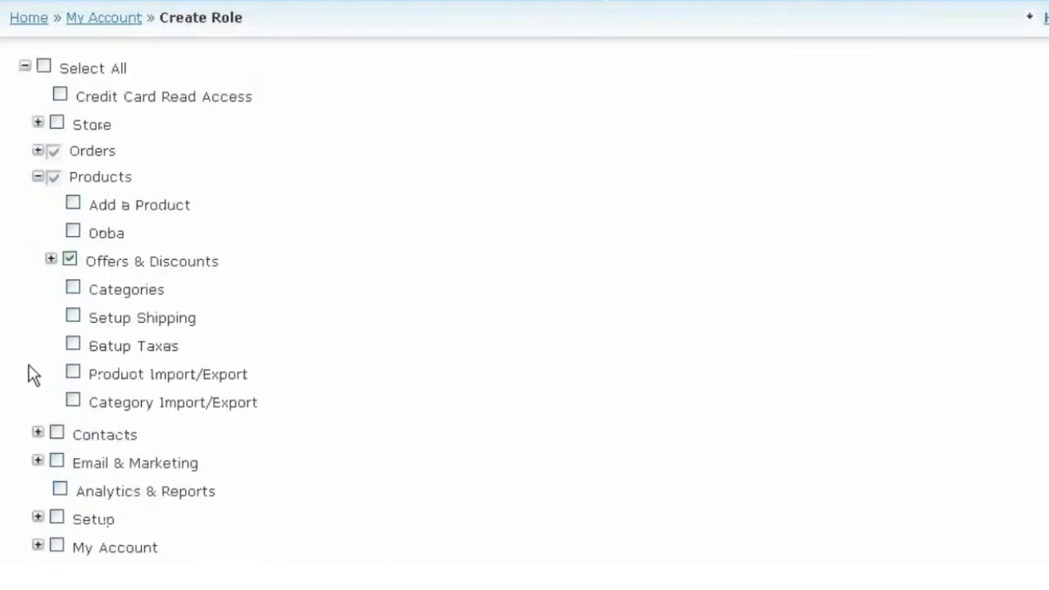
left_click(54, 434)
left_click(38, 432)
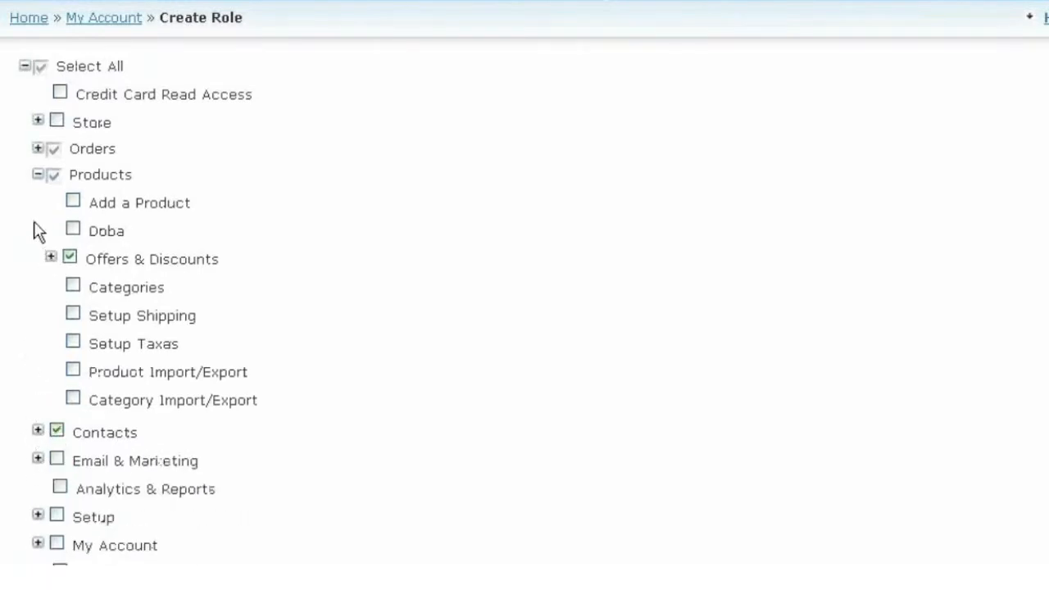
left_click(37, 176)
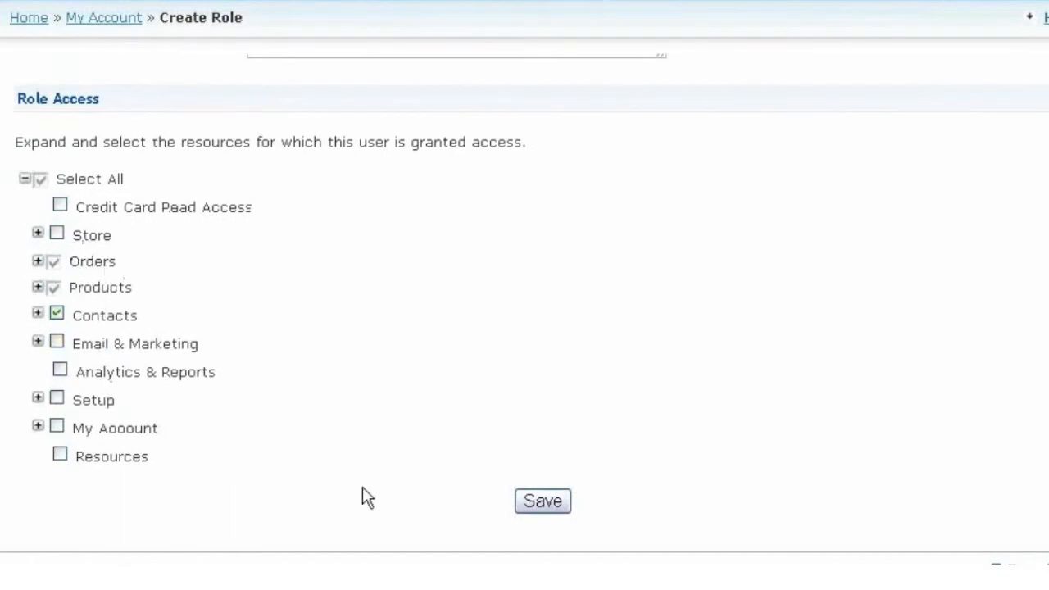
left_click(544, 501)
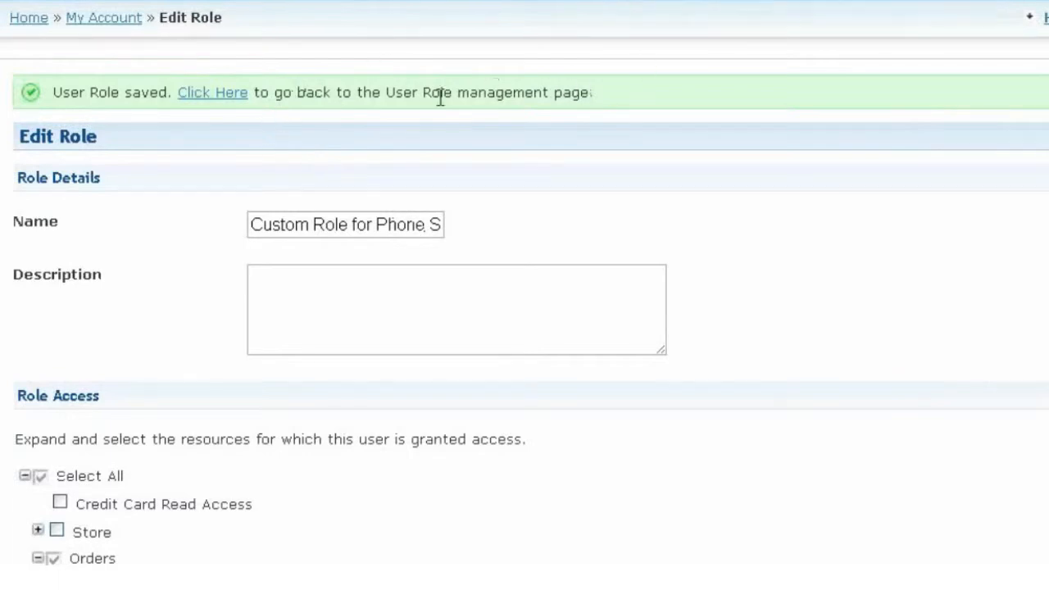
Step: Return to the Manage Roles list, then open the single user under Manage Users for editing
left_click(216, 98)
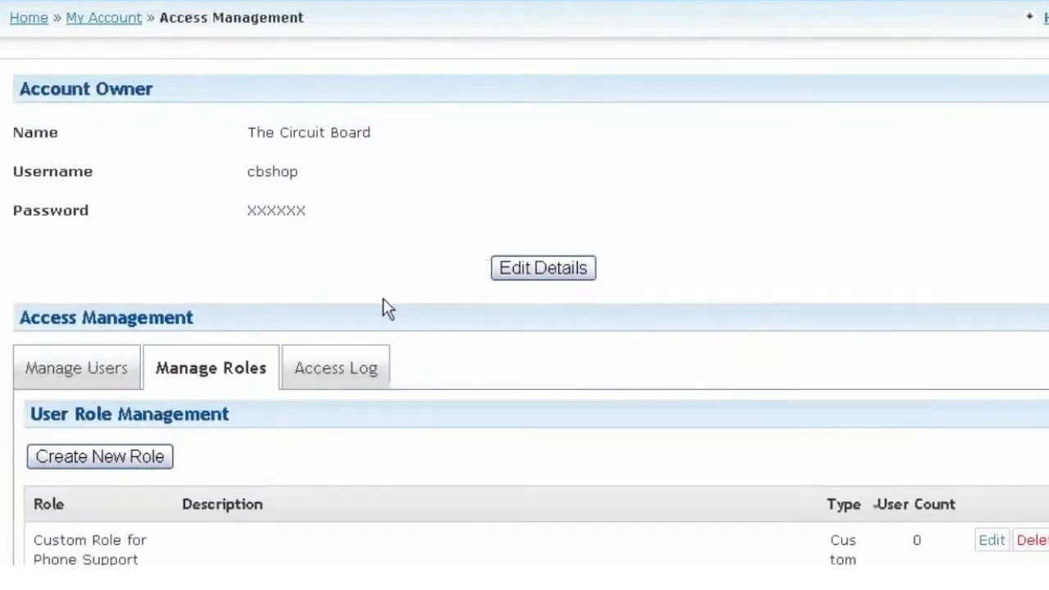
scroll(383, 297, "down", 2)
scroll(393, 274, "up", 1)
scroll(385, 269, "up", 1)
scroll(372, 263, "down", 3)
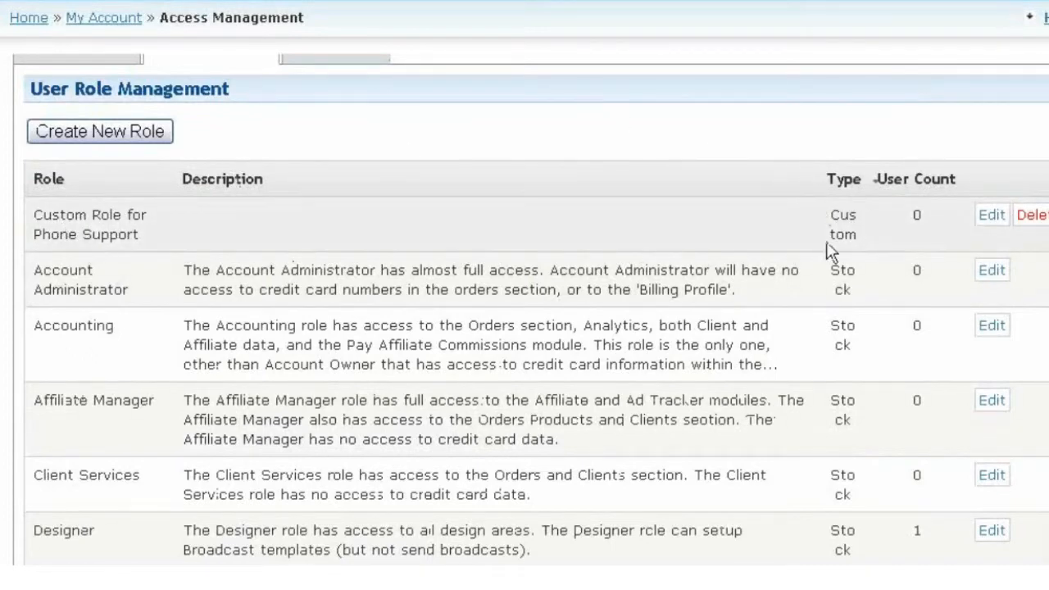
scroll(359, 229, "up", 3)
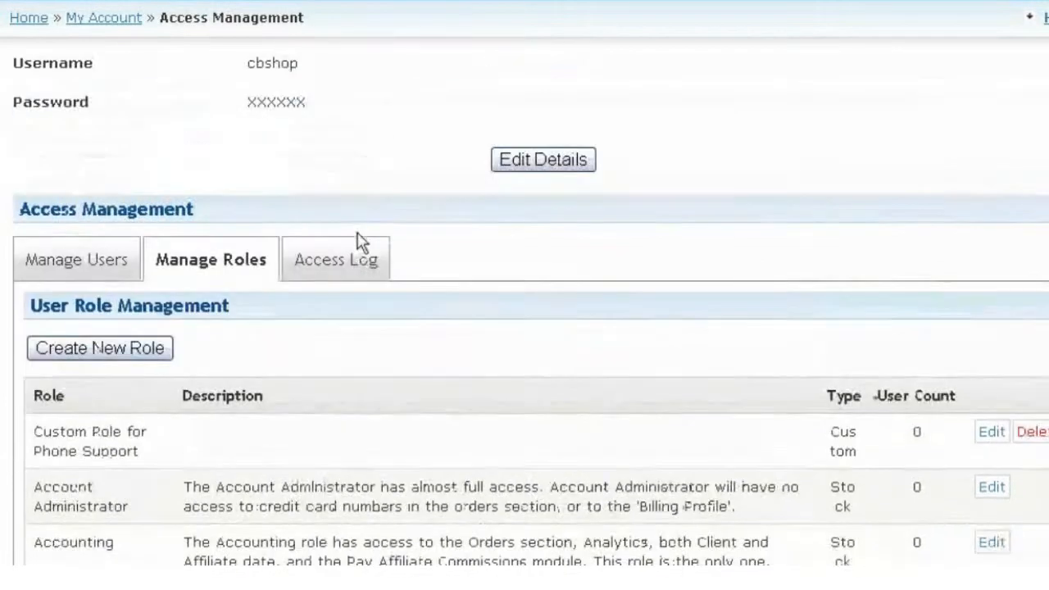
left_click(106, 269)
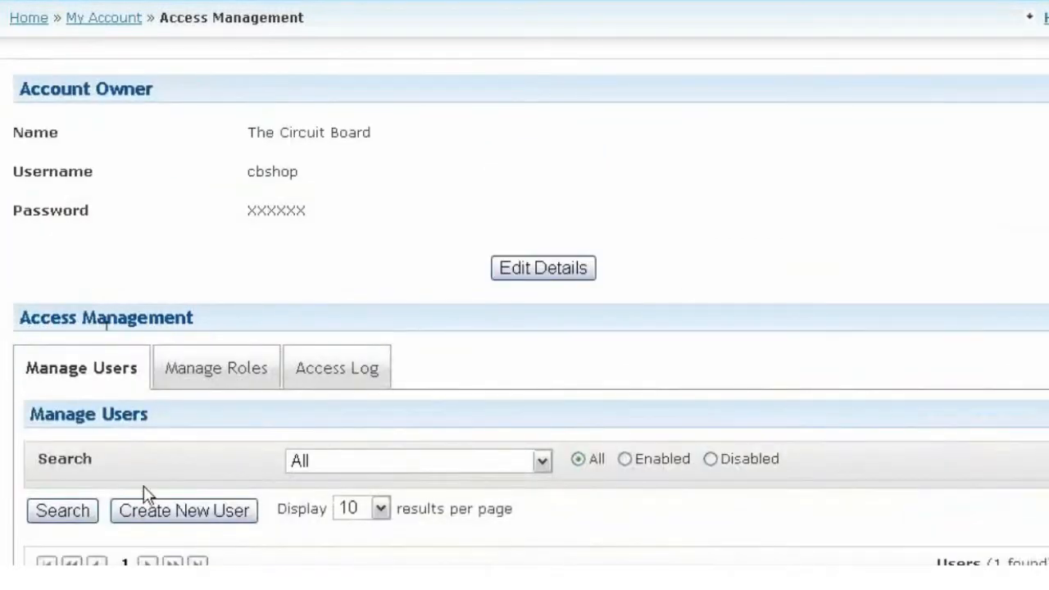
scroll(150, 490, "down", 3)
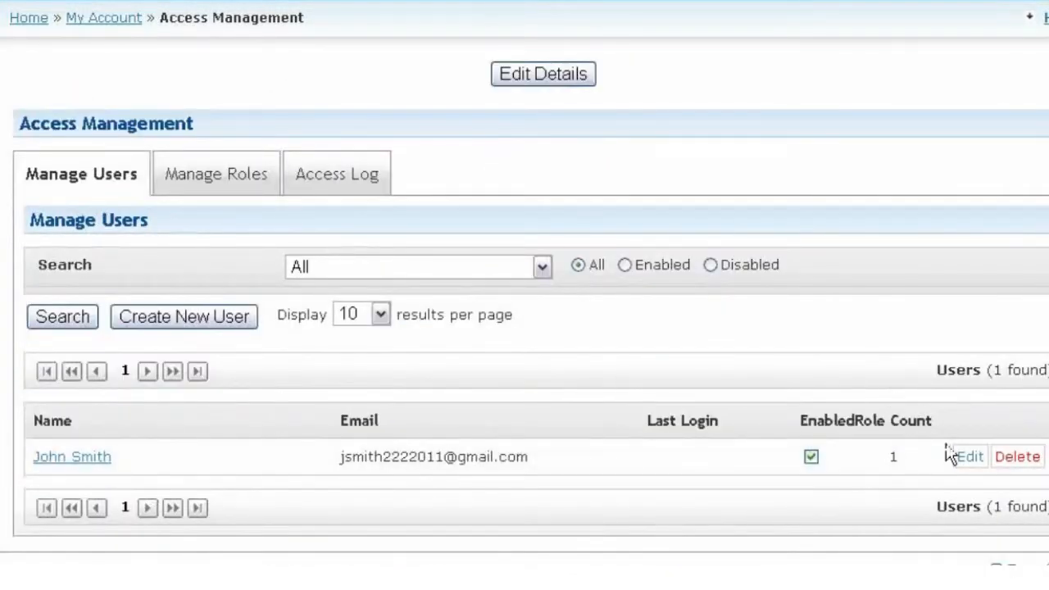
left_click(967, 459)
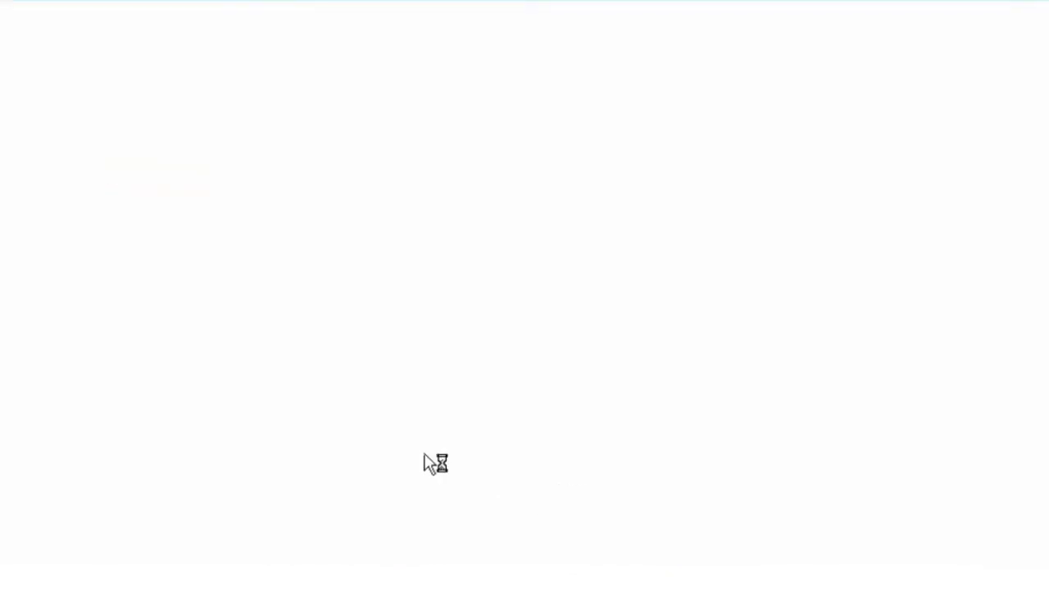
Step: Tick 'Custom Role for Phone Support' on the user's Custom Roles tab and save the account
scroll(305, 456, "down", 5)
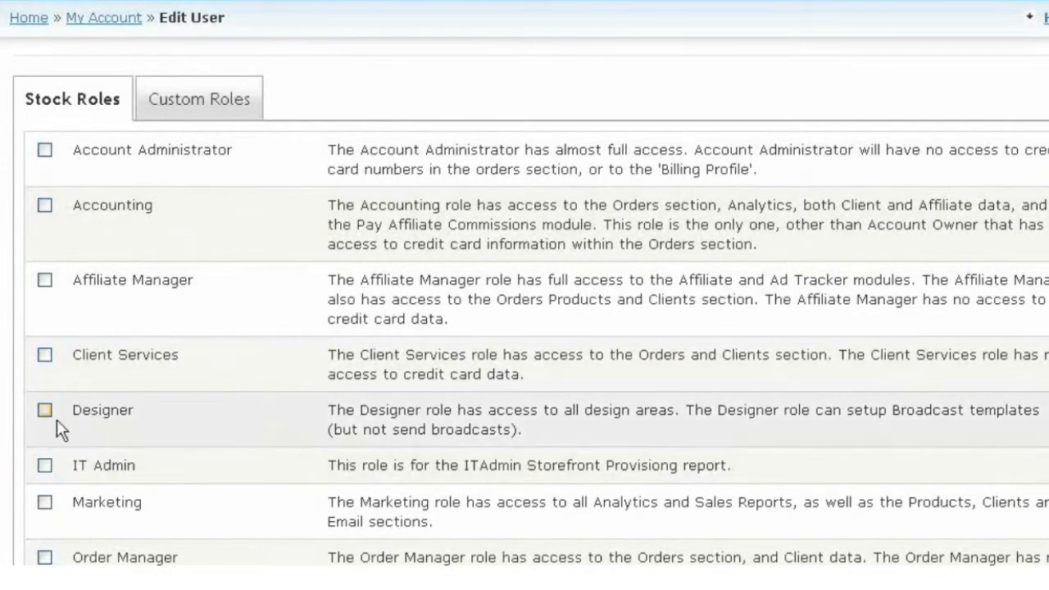
left_click(173, 103)
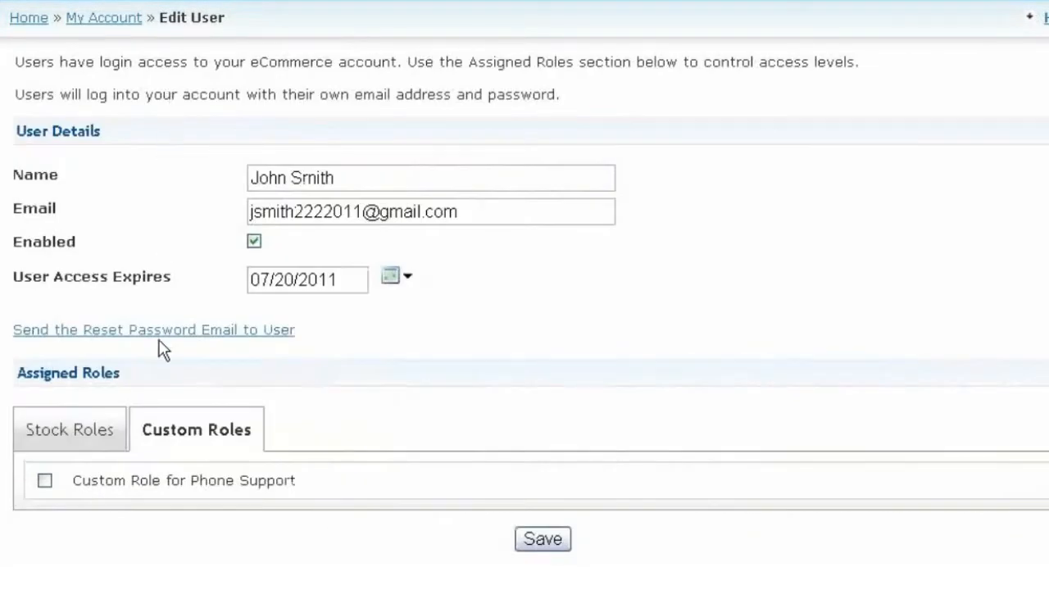
scroll(169, 405, "down", 1)
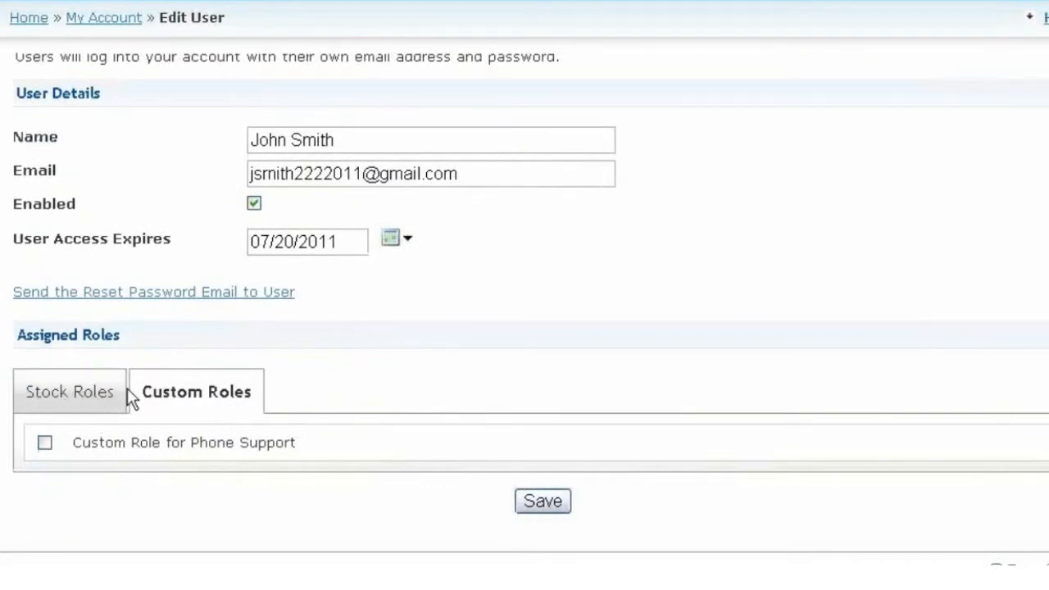
left_click(82, 394)
scroll(155, 383, "down", 5)
scroll(162, 389, "up", 5)
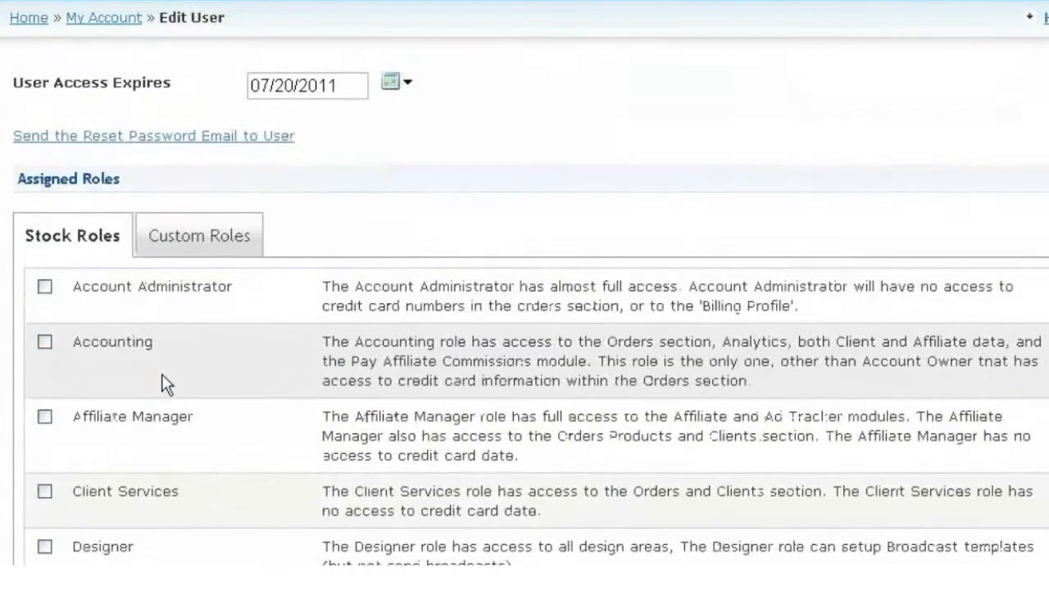
left_click(183, 346)
scroll(140, 381, "down", 1)
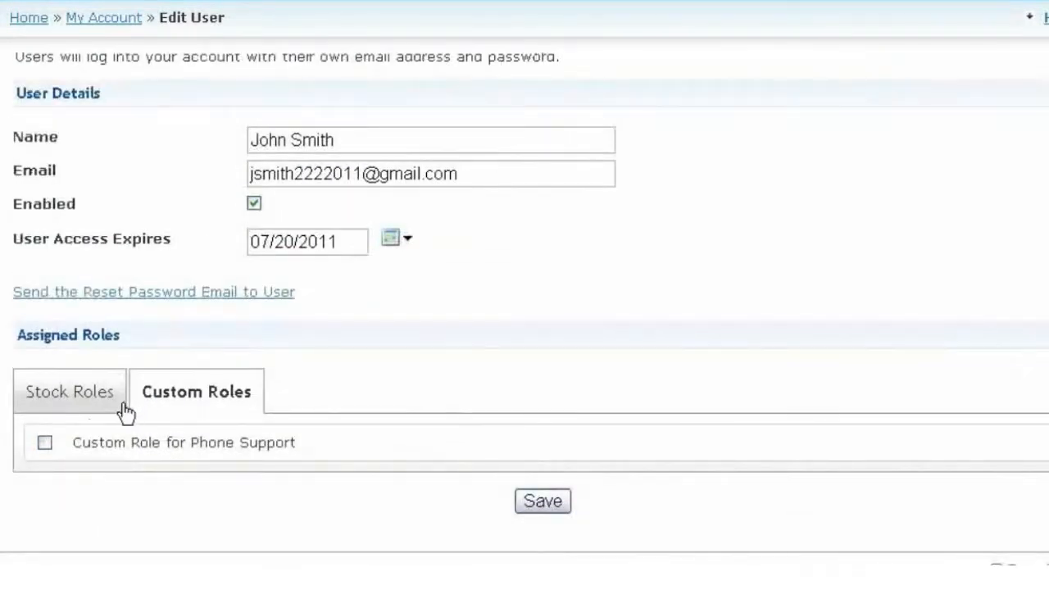
left_click(45, 442)
left_click(525, 503)
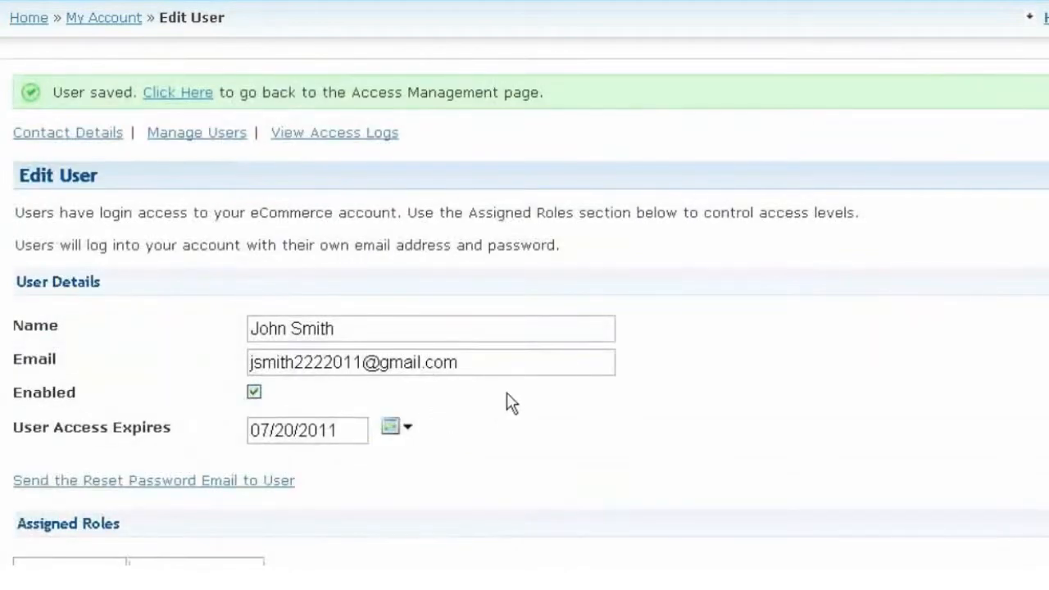
Step: Scroll the Manage Roles list to confirm Custom Role for Phone Support shows 1 user
scroll(665, 336, "up", 4)
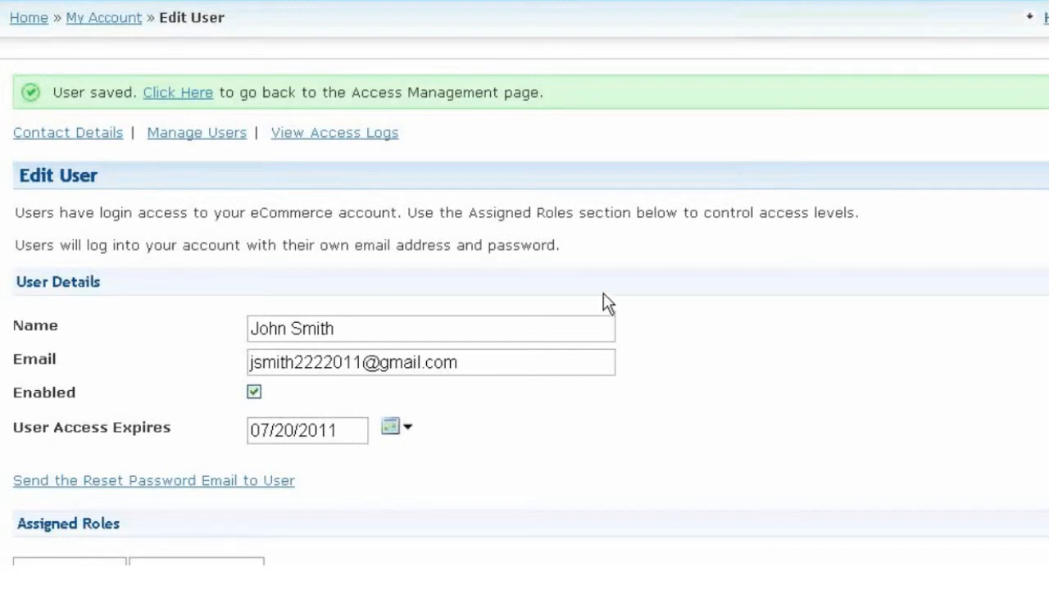
scroll(590, 271, "down", 3)
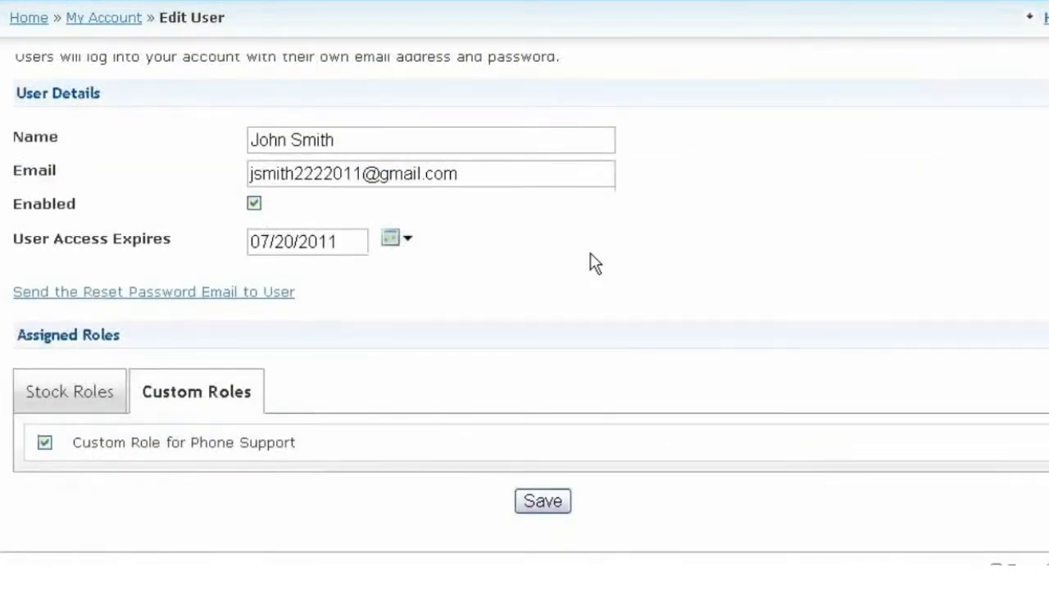
scroll(590, 254, "up", 3)
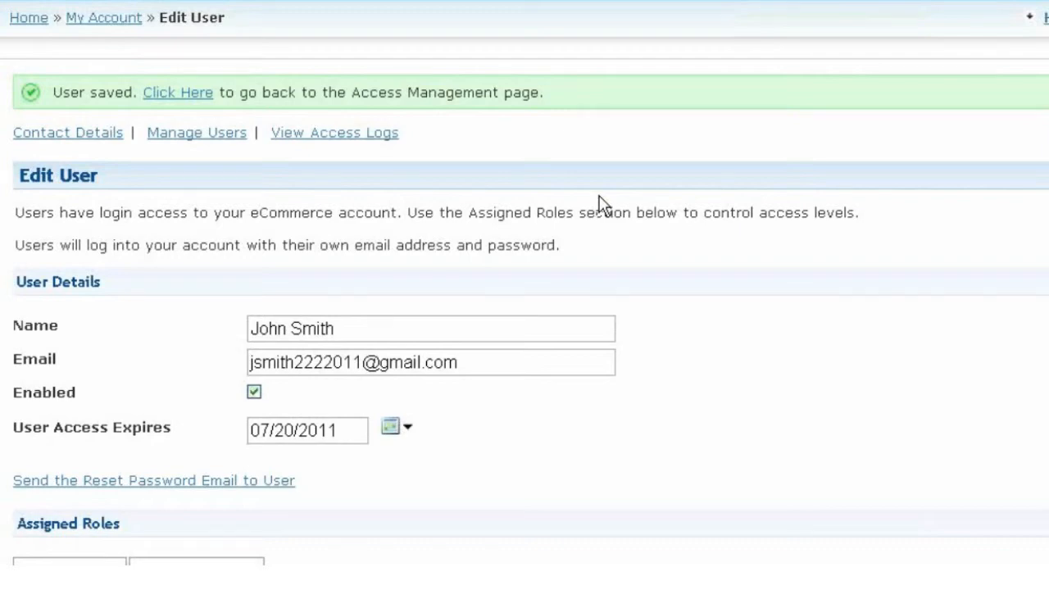
scroll(601, 205, "down", 2)
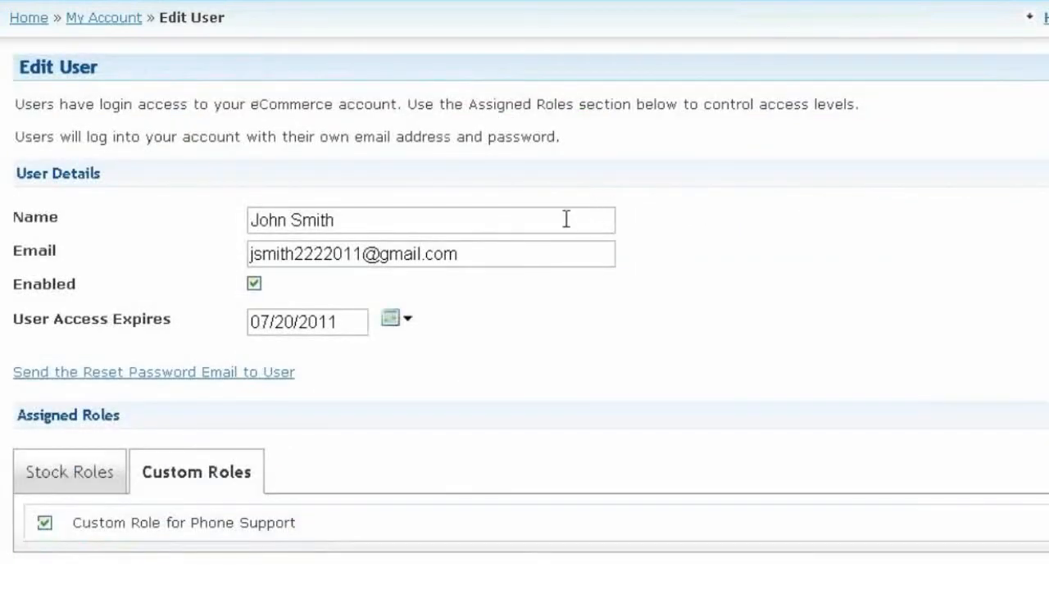
scroll(574, 188, "down", 2)
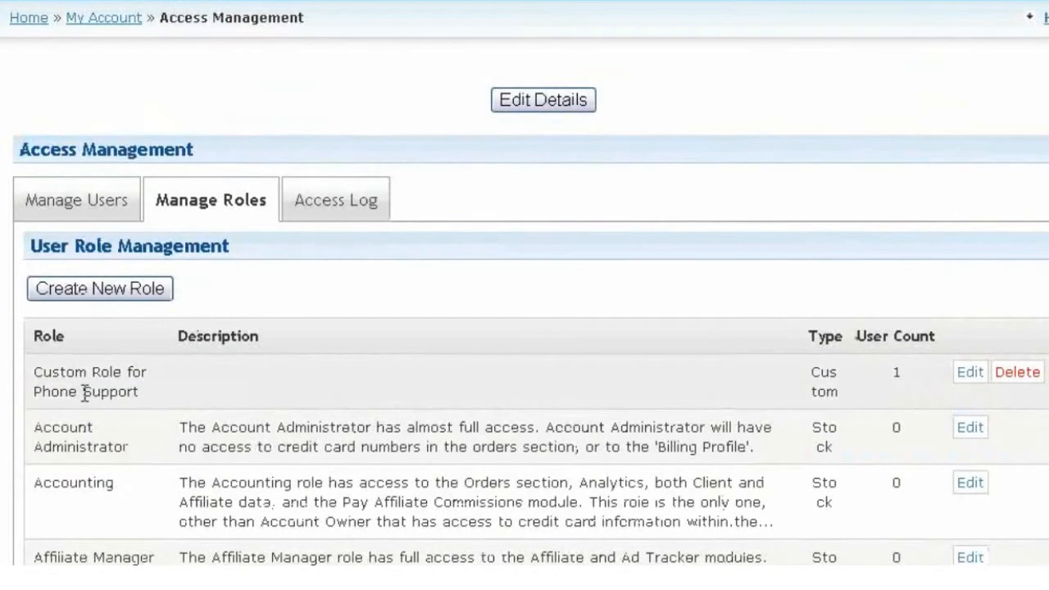
Step: Open the Client Services stock role on its Edit Role page
scroll(164, 412, "down", 5)
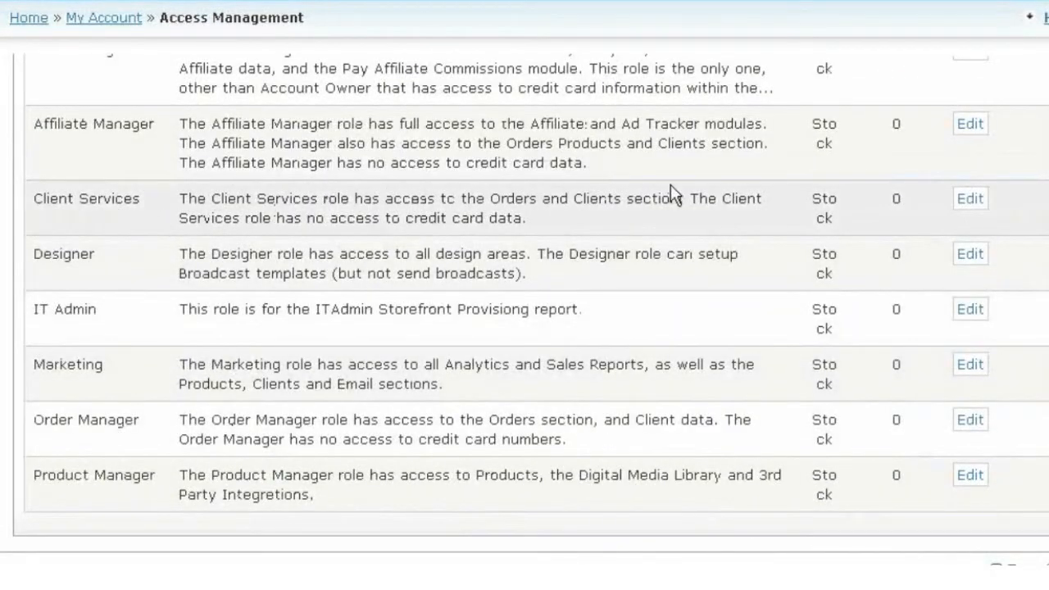
left_click(969, 201)
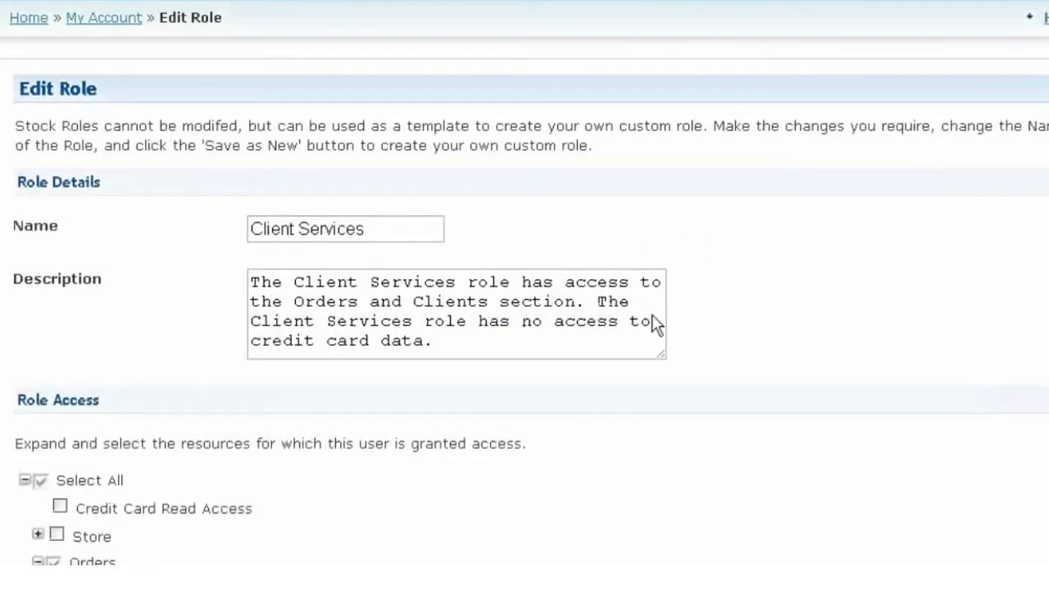
Step: Rename the role to 'Client Services - Custom' by appending ' - Custom' to its name
scroll(739, 279, "down", 3)
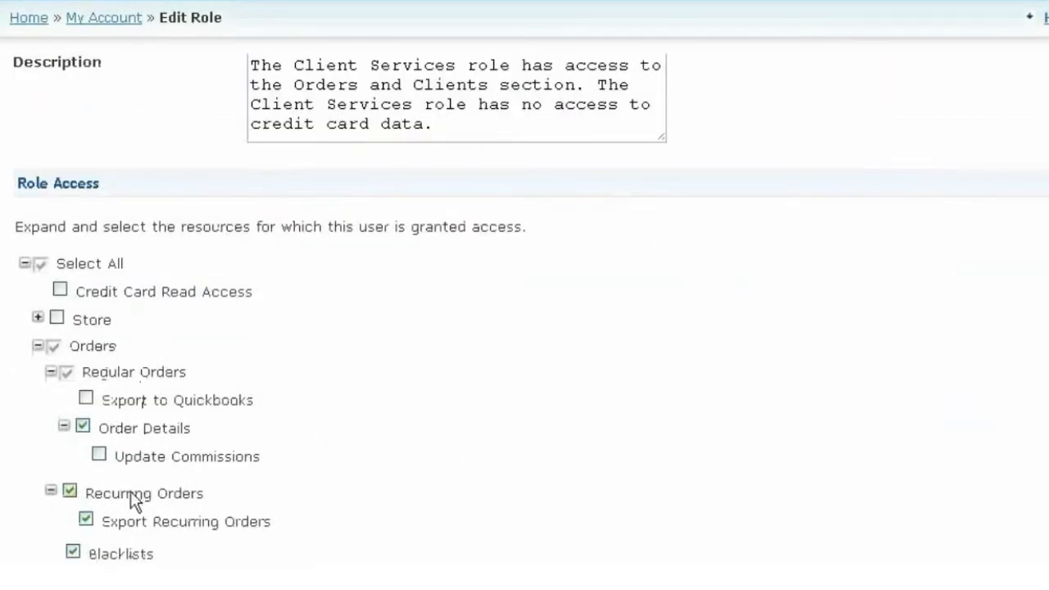
scroll(140, 501, "down", 5)
scroll(140, 501, "down", 6)
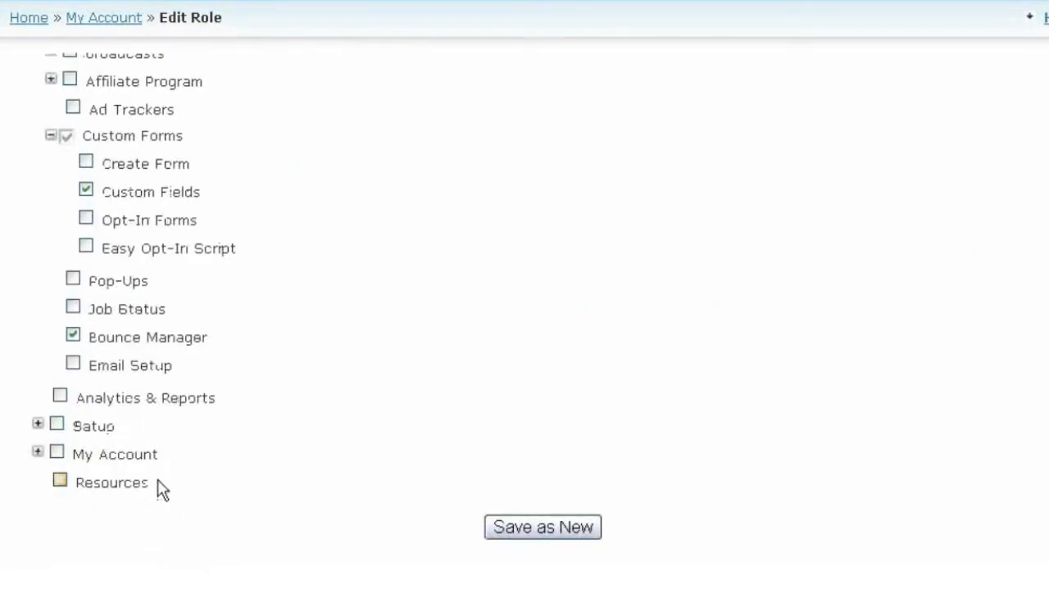
scroll(159, 489, "up", 6)
scroll(311, 431, "up", 2)
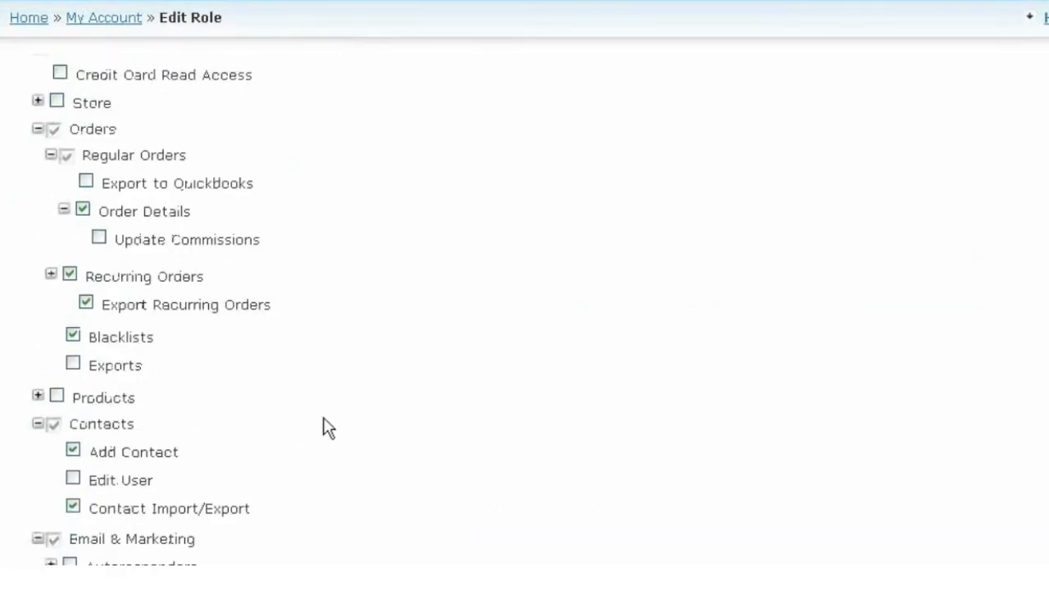
scroll(323, 428, "up", 3)
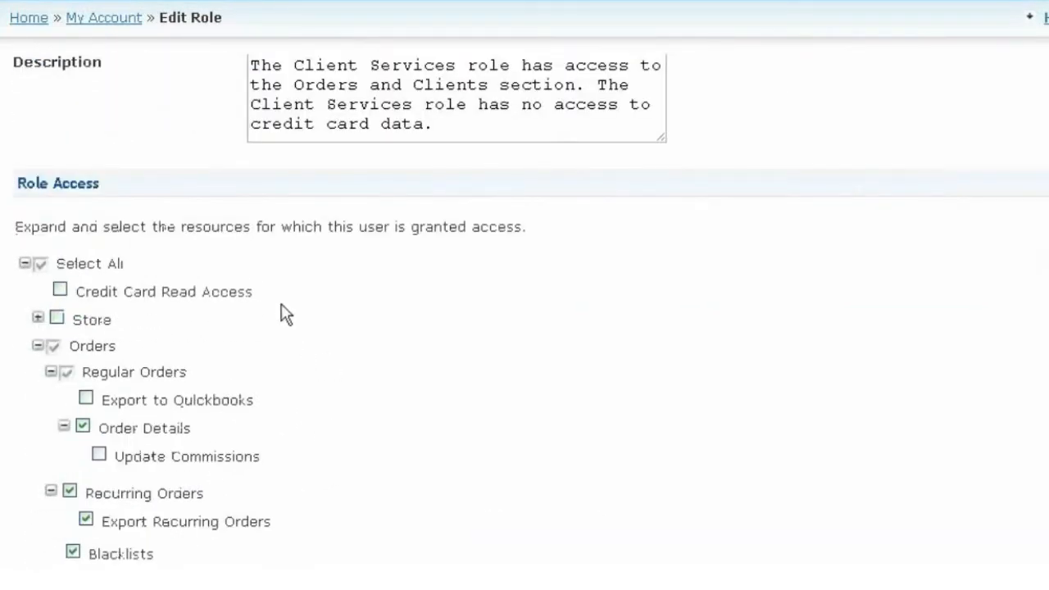
scroll(519, 372, "up", 3)
left_click(419, 227)
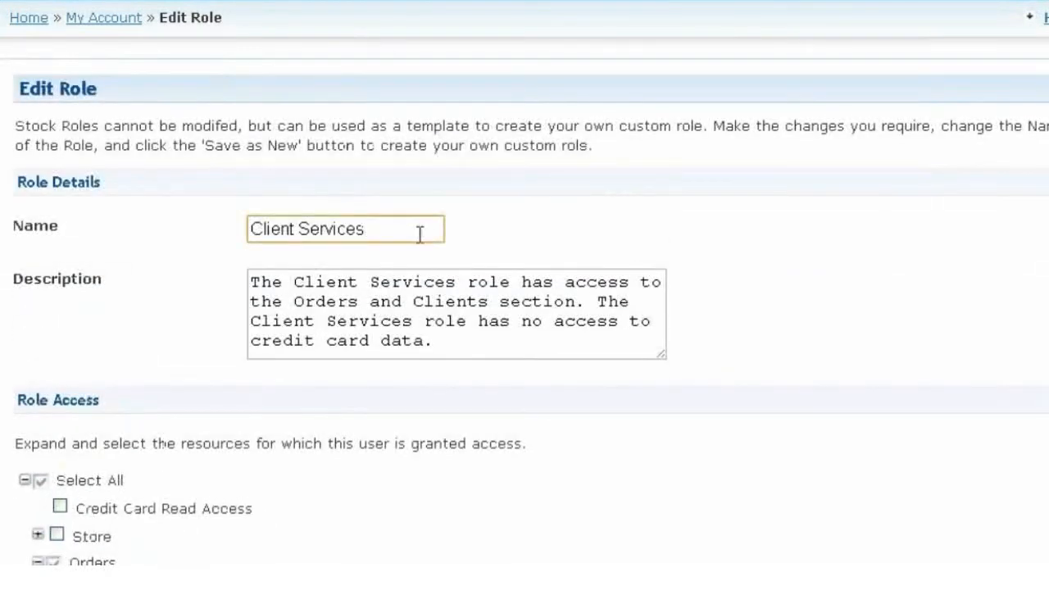
type("- Custom")
Step: Remove Recurring Orders, grant Products access, save as a new role, and return to role management
scroll(680, 311, "down", 2)
scroll(439, 270, "down", 2)
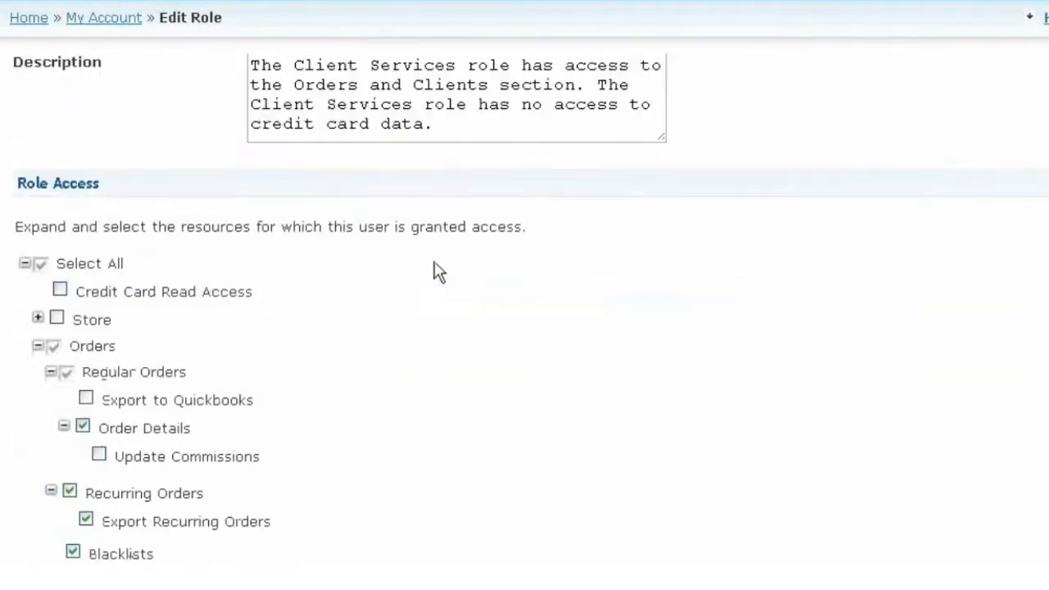
scroll(396, 225, "down", 2)
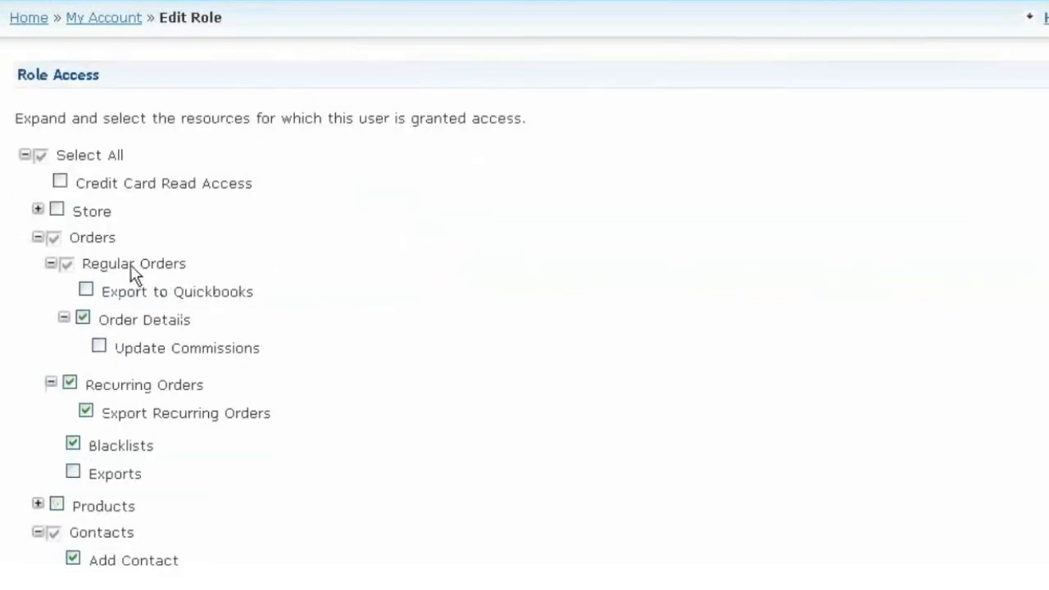
scroll(82, 311, "down", 2)
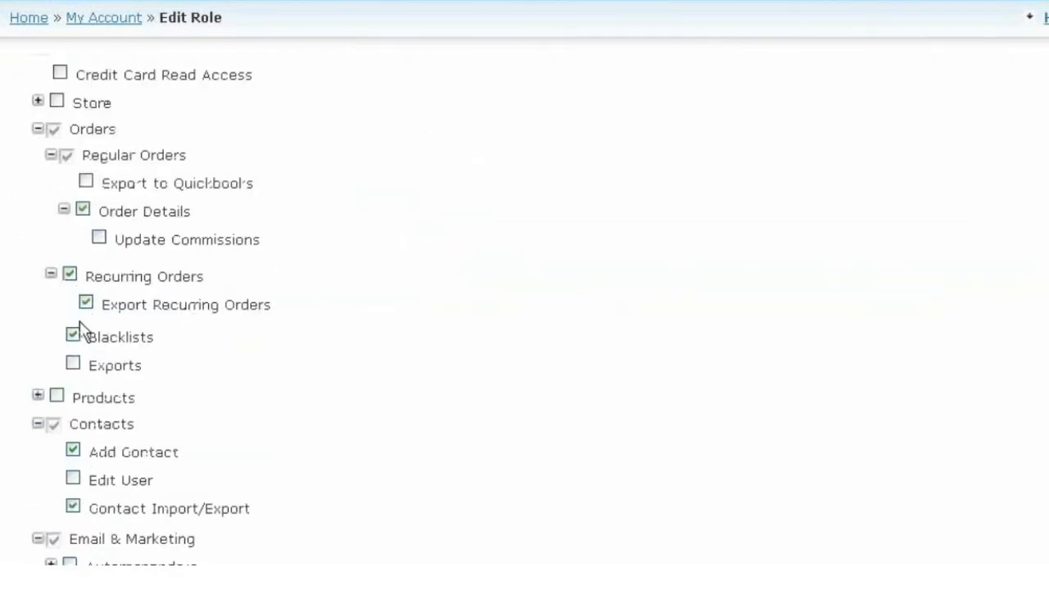
left_click(70, 275)
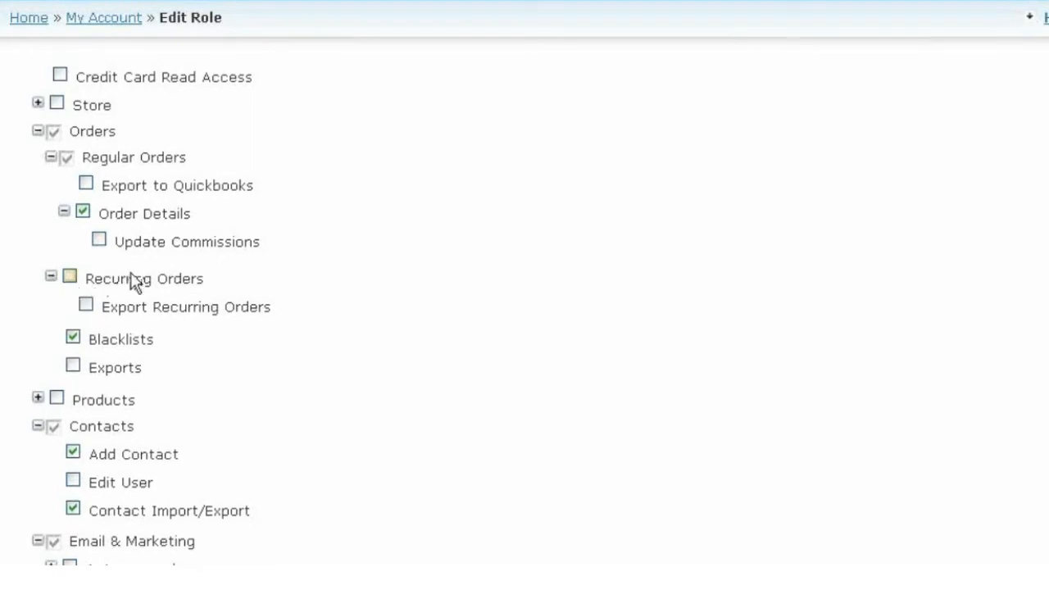
scroll(227, 330, "down", 2)
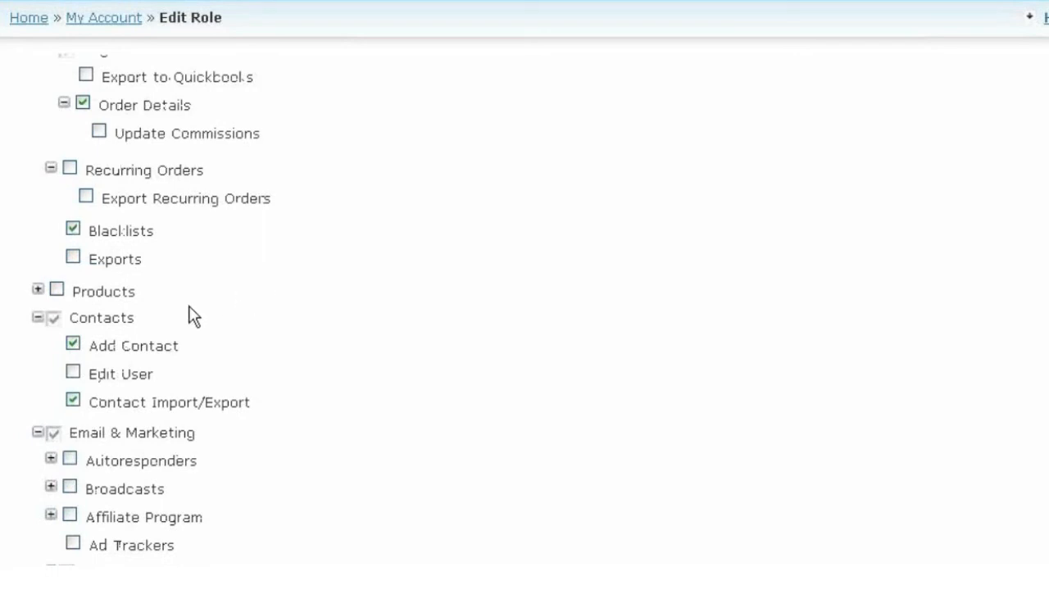
left_click(38, 291)
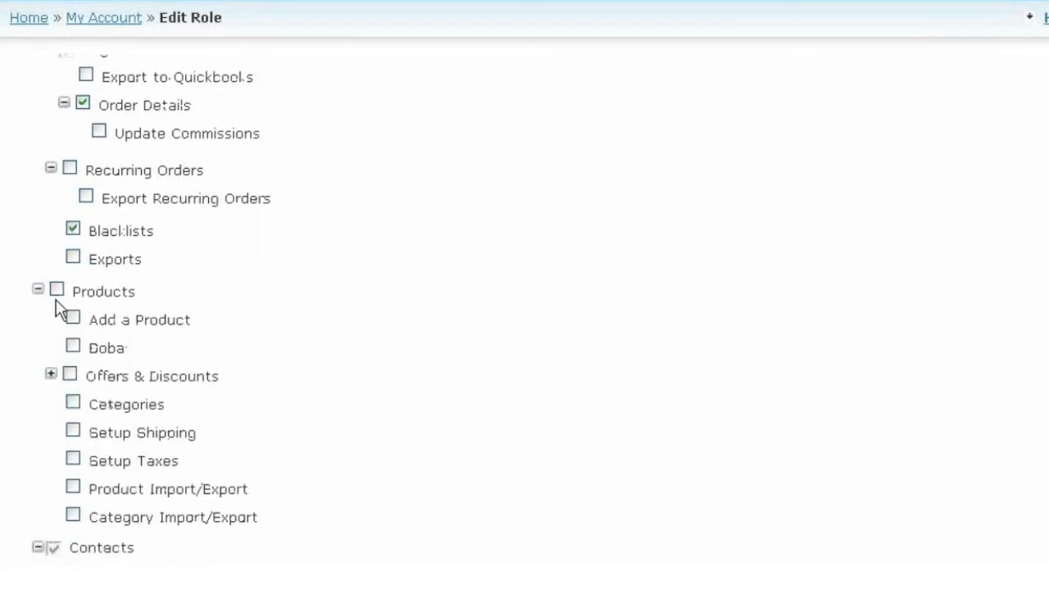
left_click(57, 291)
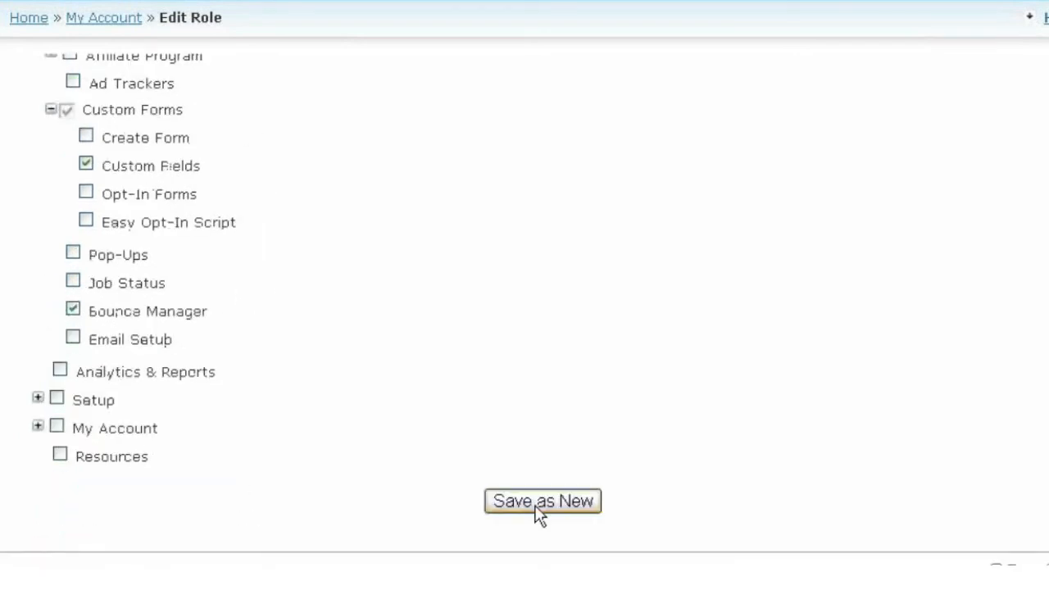
left_click(537, 506)
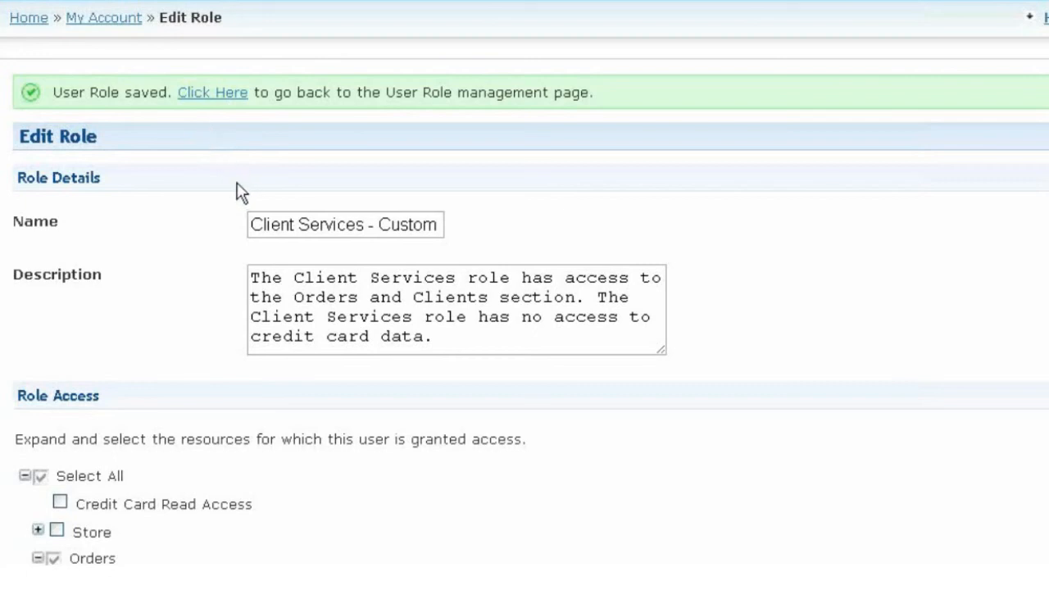
left_click(200, 95)
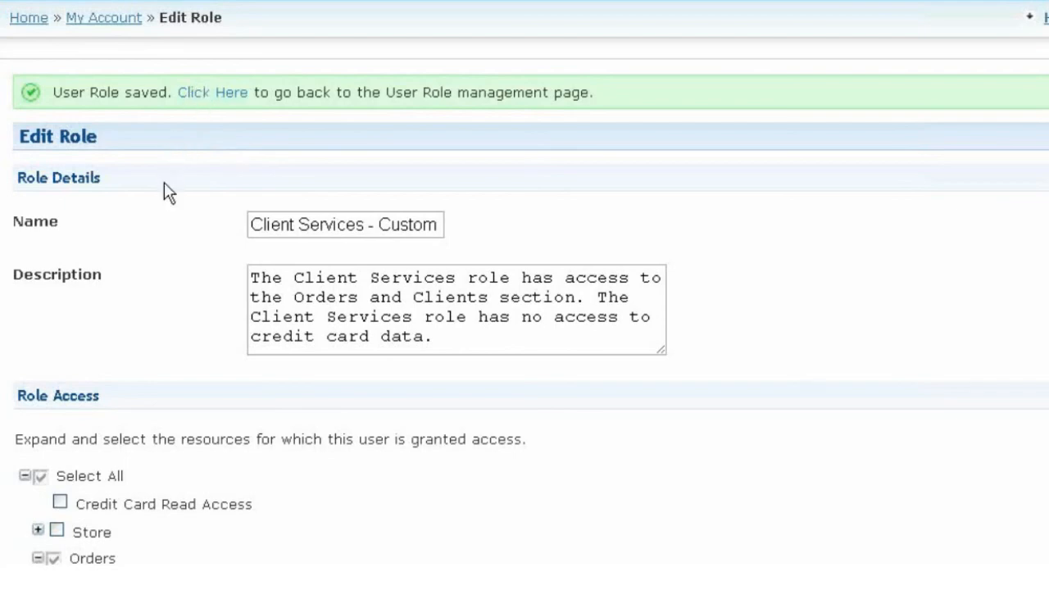